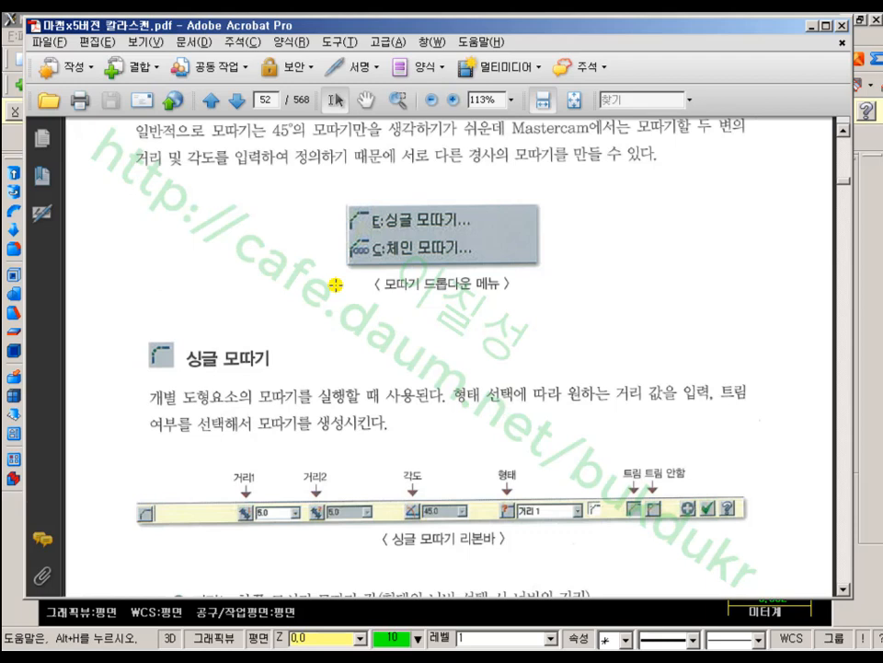
- Select the second line of the introductory paragraph in section 6 (모따기) of the manual
{"action": "scroll", "coordinate": [336, 283], "scroll_direction": "up", "scroll_amount": 3}
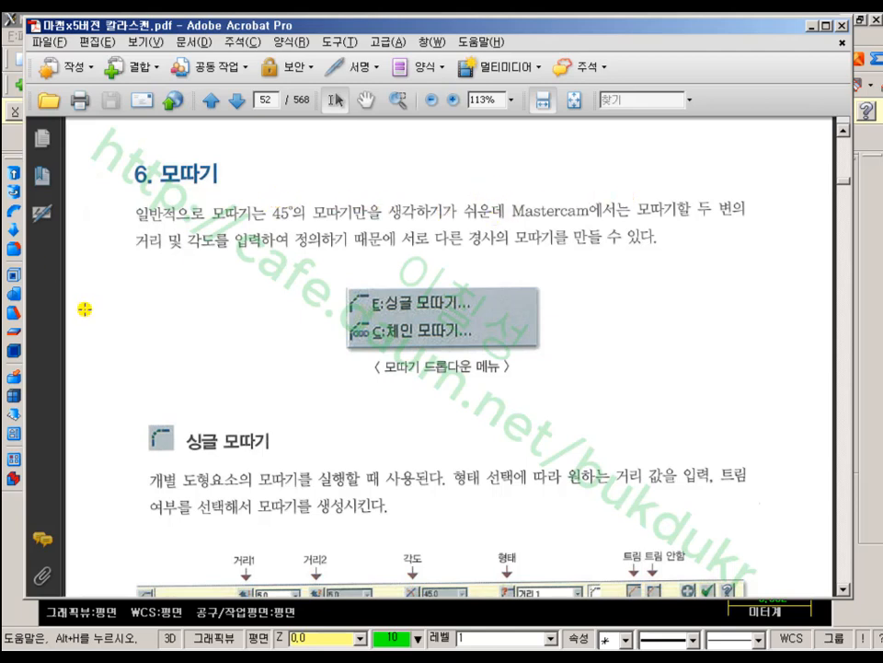
{"action": "left_click_drag", "start_coordinate": [132, 237], "coordinate": [654, 238]}
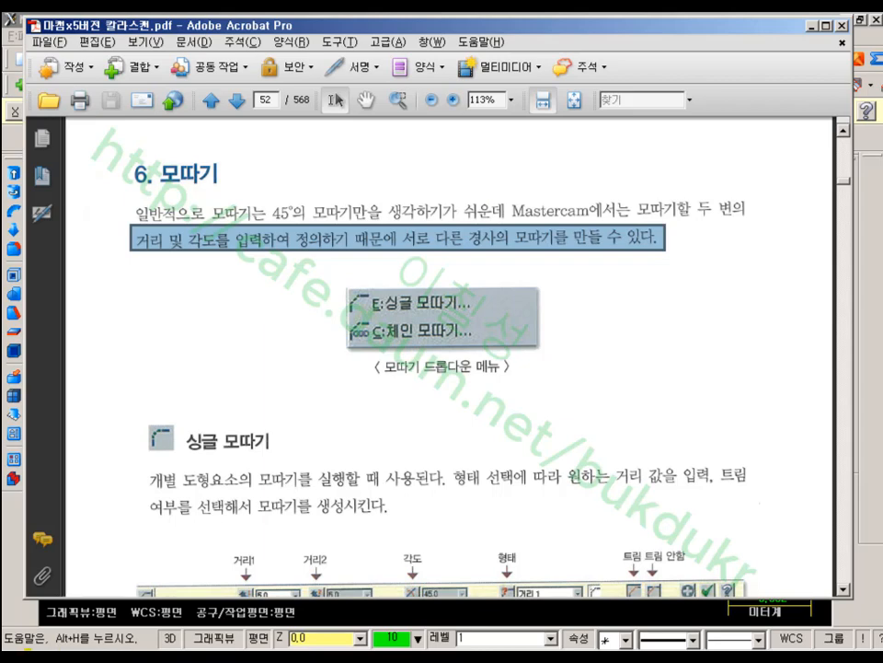
- Switch to the file browser, open the folder C:\Mcam9\Data\현장부품가공도면 and maximize its window
{"action": "key", "text": "alt+Tab"}
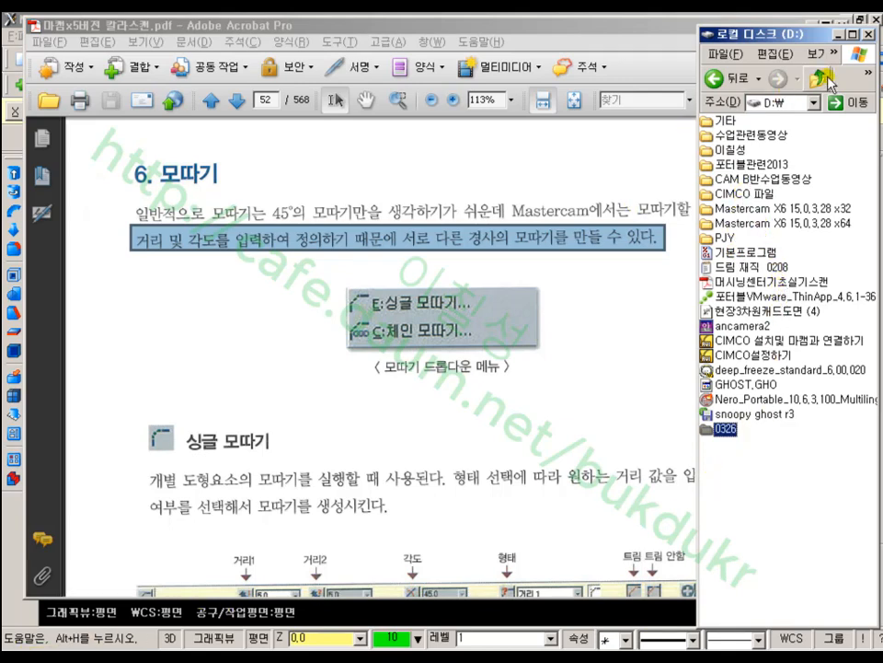
{"action": "left_click", "coordinate": [808, 103]}
{"action": "left_click", "coordinate": [812, 162]}
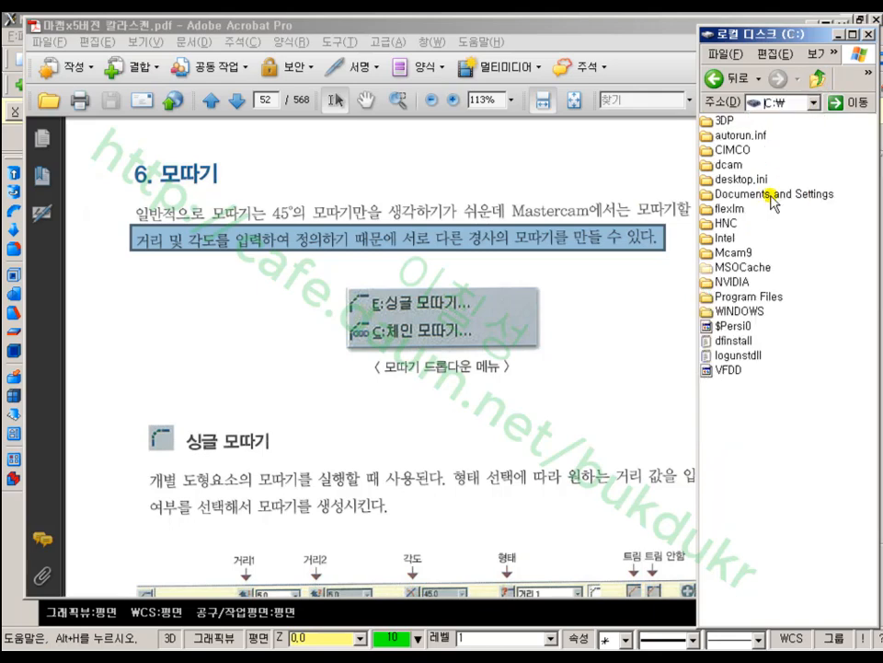
{"action": "double_click", "coordinate": [735, 257]}
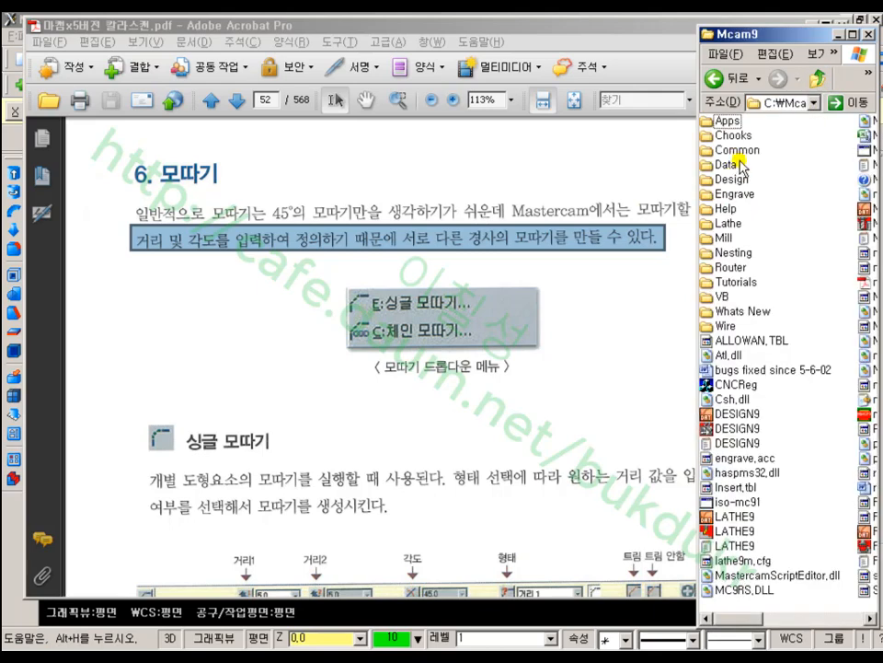
{"action": "double_click", "coordinate": [732, 163]}
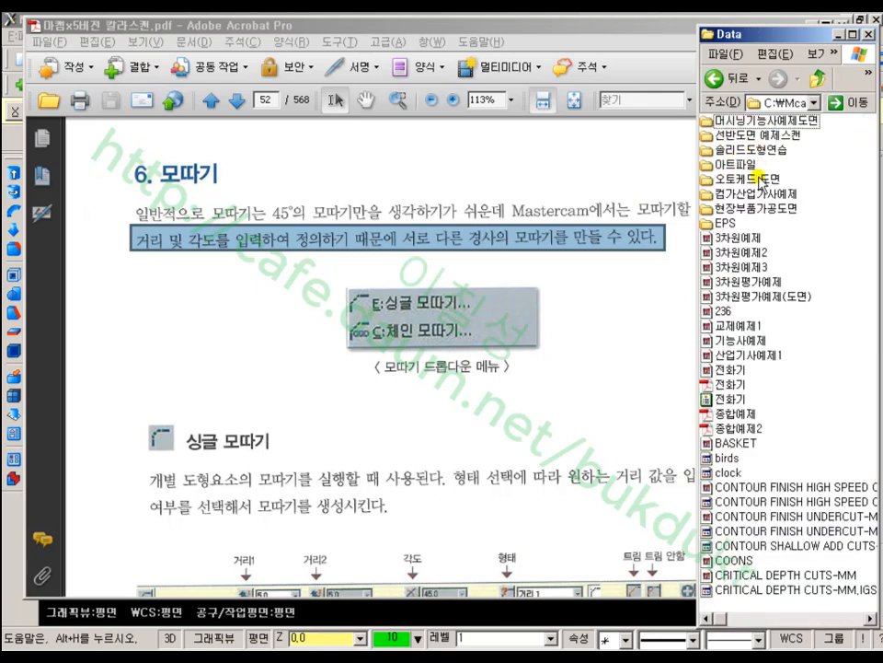
{"action": "double_click", "coordinate": [754, 208]}
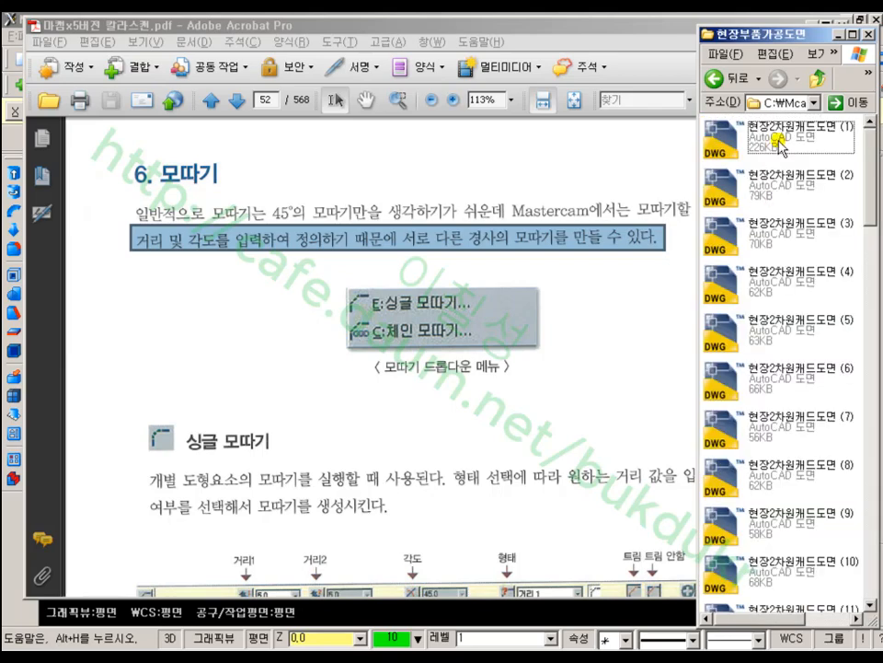
{"action": "left_click", "coordinate": [787, 37]}
{"action": "double_click", "coordinate": [787, 39]}
- Open the drawing image 현장2d도면 (2) and page through the following drawings up to 현장2d도면 (9)
{"action": "scroll", "coordinate": [625, 335], "scroll_direction": "down", "scroll_amount": 3}
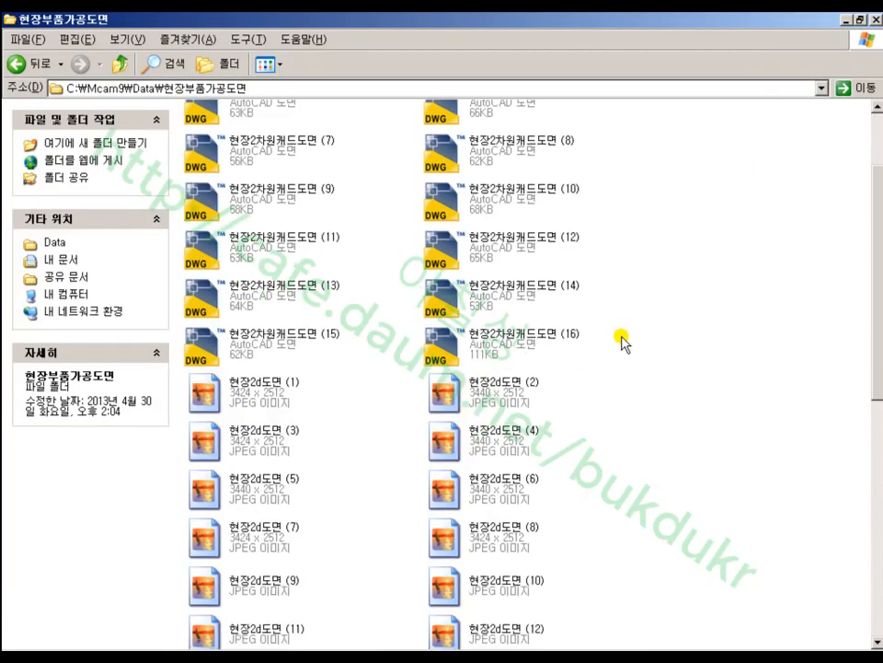
{"action": "left_click", "coordinate": [453, 379]}
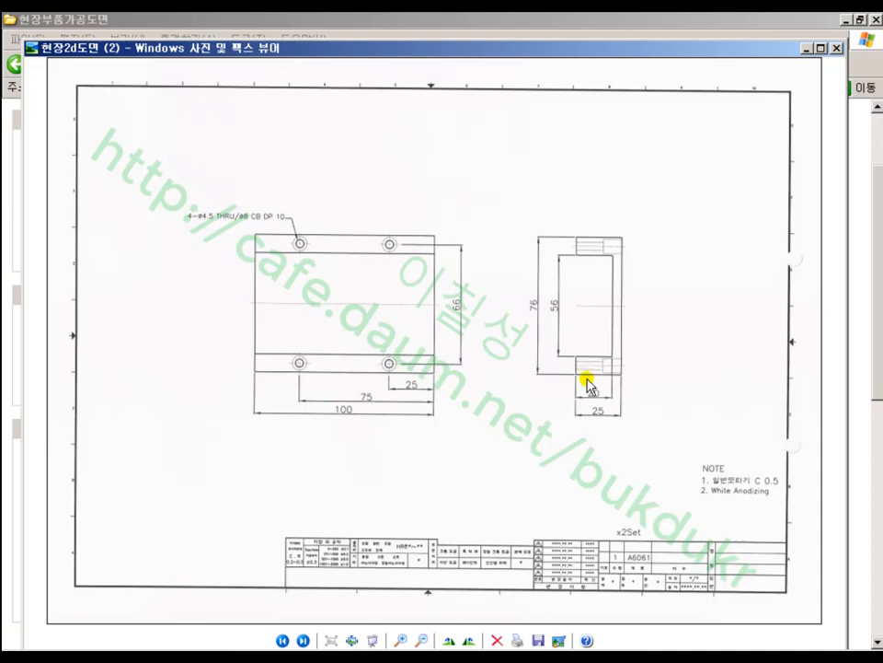
{"action": "left_click", "coordinate": [302, 640]}
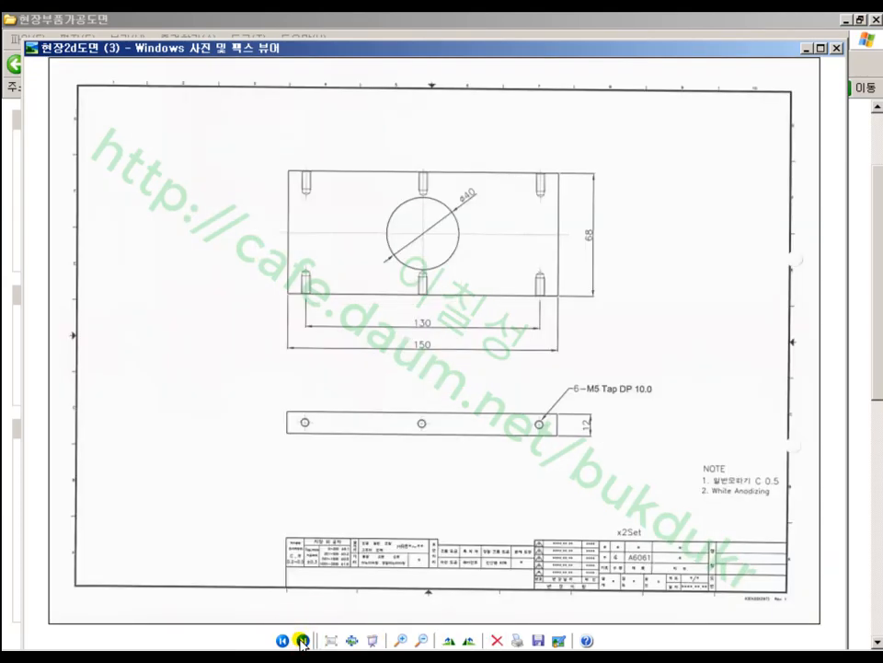
{"action": "left_click", "coordinate": [302, 641]}
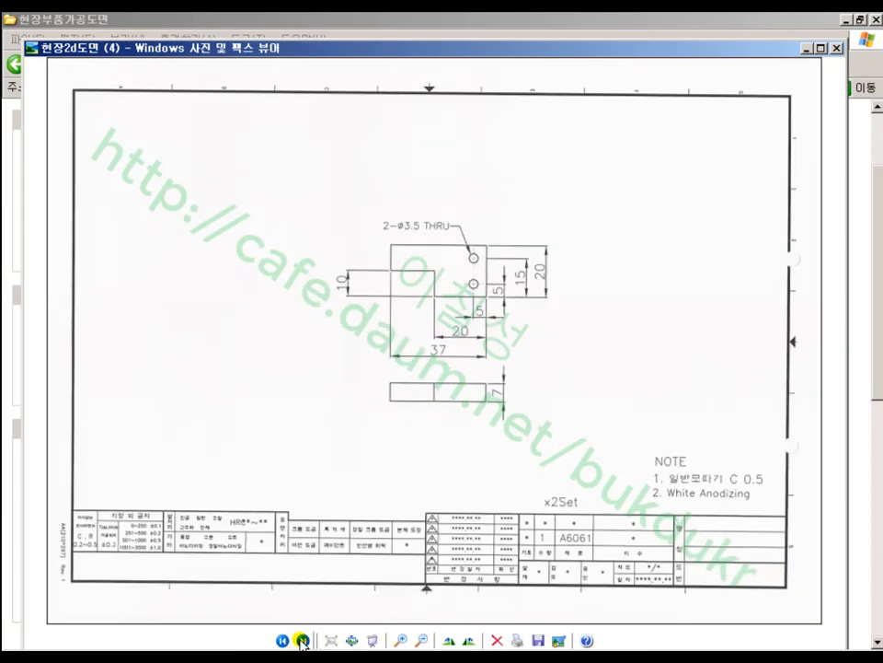
{"action": "left_click", "coordinate": [302, 640]}
{"action": "left_click", "coordinate": [301, 640]}
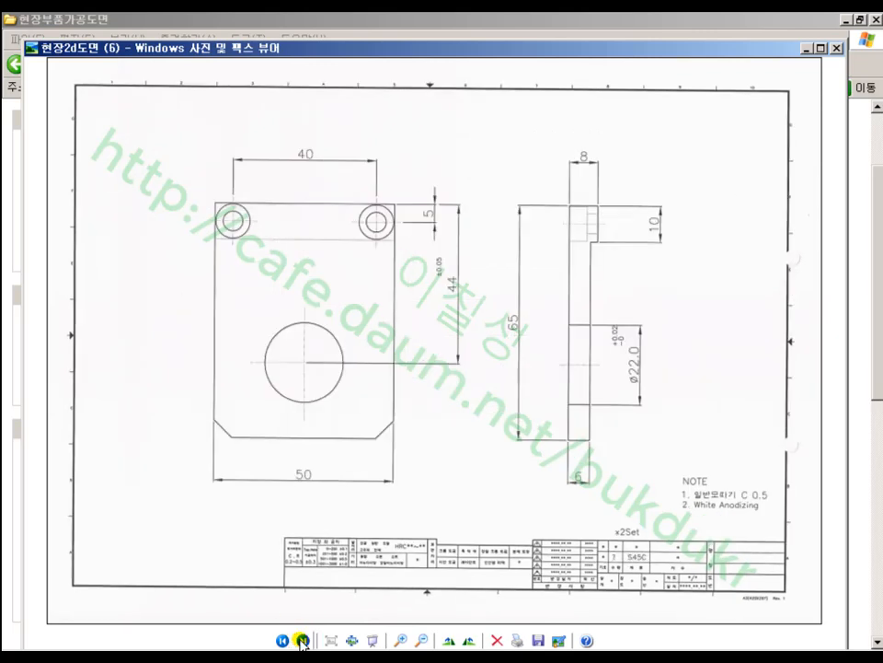
{"action": "left_click", "coordinate": [302, 640]}
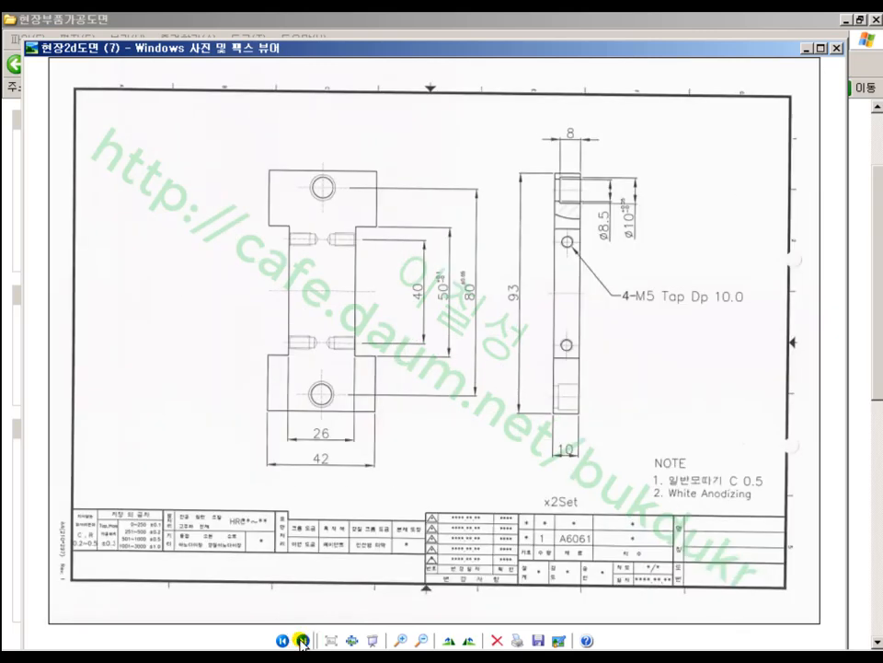
{"action": "left_click", "coordinate": [302, 640]}
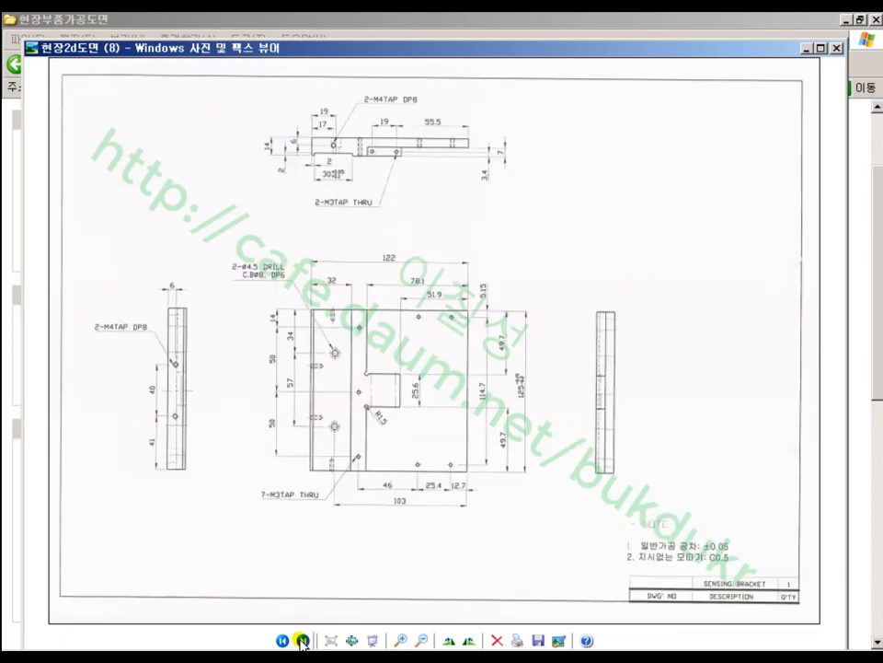
{"action": "left_click", "coordinate": [302, 640]}
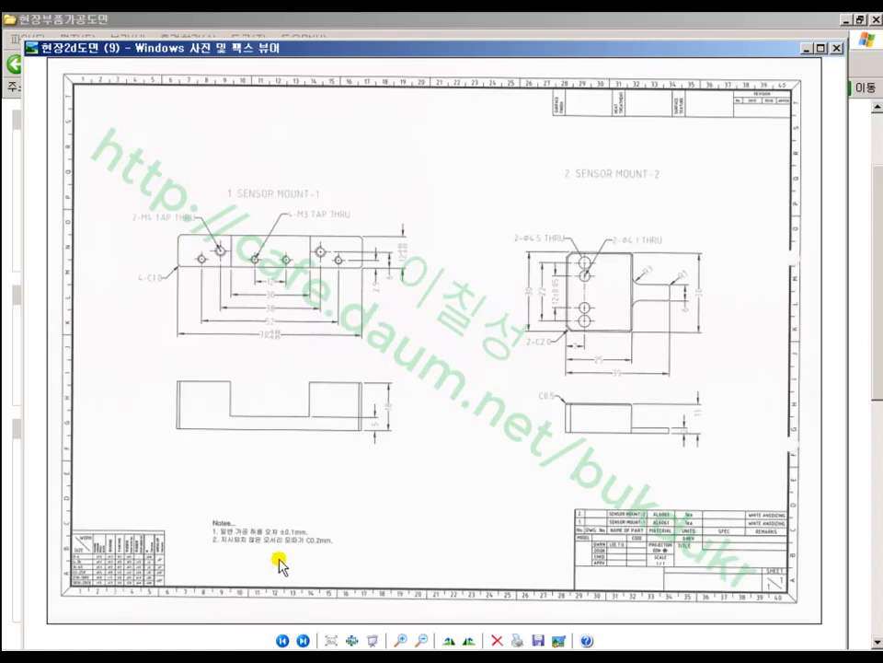
- Examine the 4-C1.0 chamfer callout at the lower-left corner of the SENSOR MOUNT-1 view up close
{"action": "left_click", "coordinate": [397, 641]}
{"action": "left_click", "coordinate": [397, 641]}
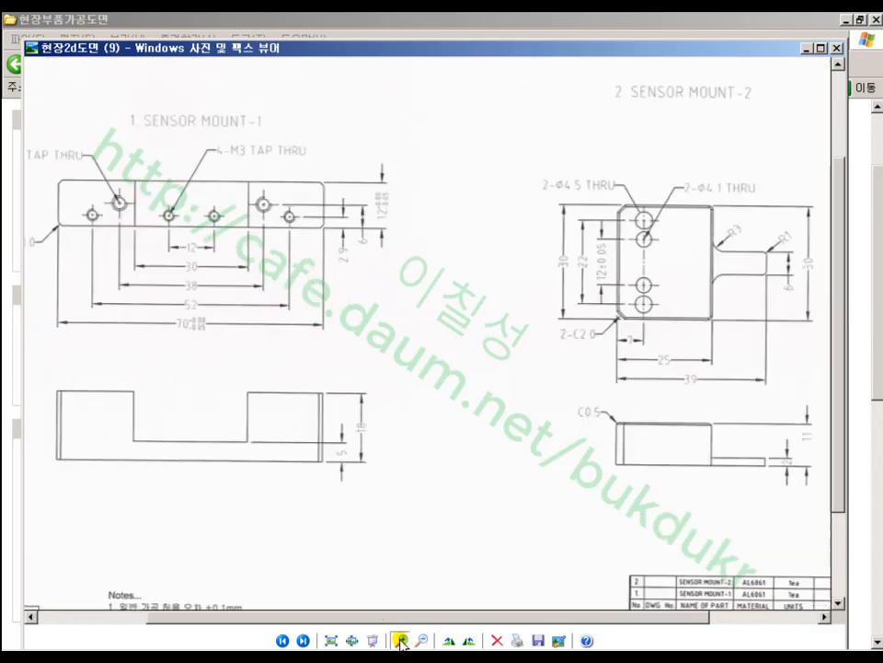
{"action": "left_click_drag", "start_coordinate": [415, 616], "coordinate": [265, 616]}
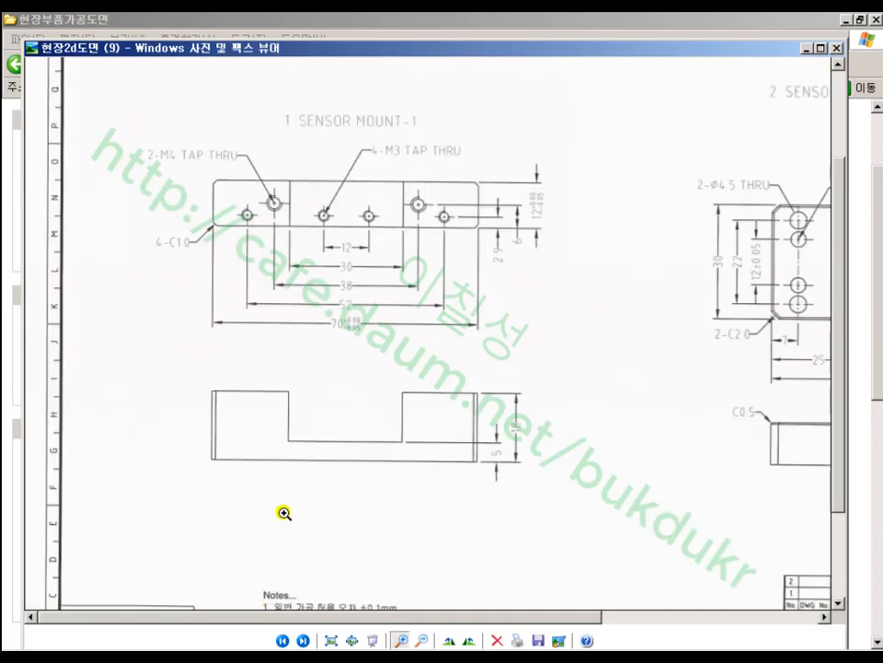
{"action": "left_click", "coordinate": [175, 231]}
{"action": "left_click", "coordinate": [240, 316]}
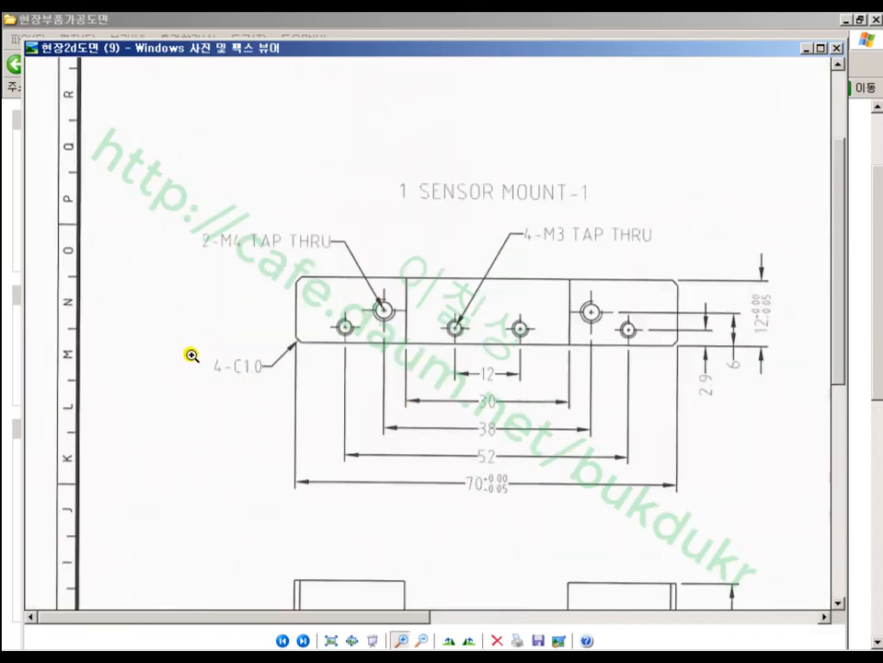
{"action": "left_click", "coordinate": [212, 357]}
{"action": "left_click", "coordinate": [259, 321]}
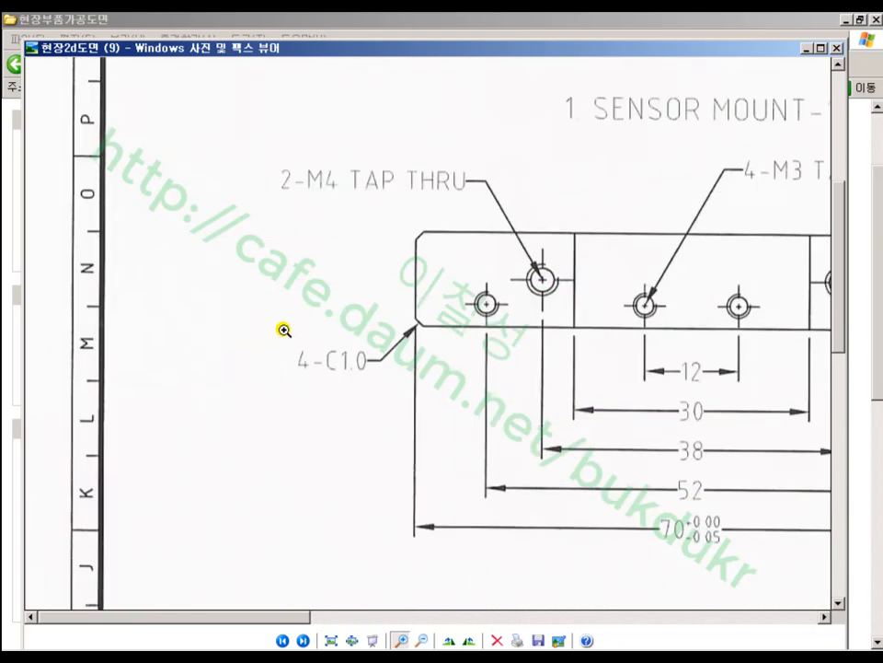
{"action": "left_click", "coordinate": [362, 351]}
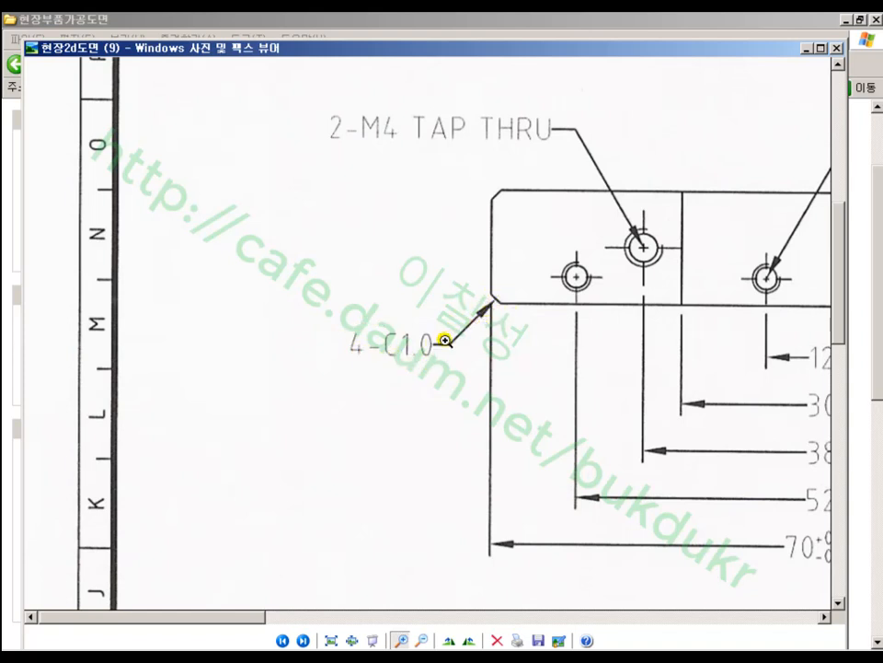
- Mark the two left chamfered corners and the 4-C1.0 callout in red on the drawing, and clear the marks
{"action": "mouse_move", "coordinate": [491, 314]}
{"action": "left_mouse_down"}
{"action": "mouse_move", "coordinate": [482, 297]}
{"action": "mouse_move", "coordinate": [518, 316]}
{"action": "left_mouse_up"}
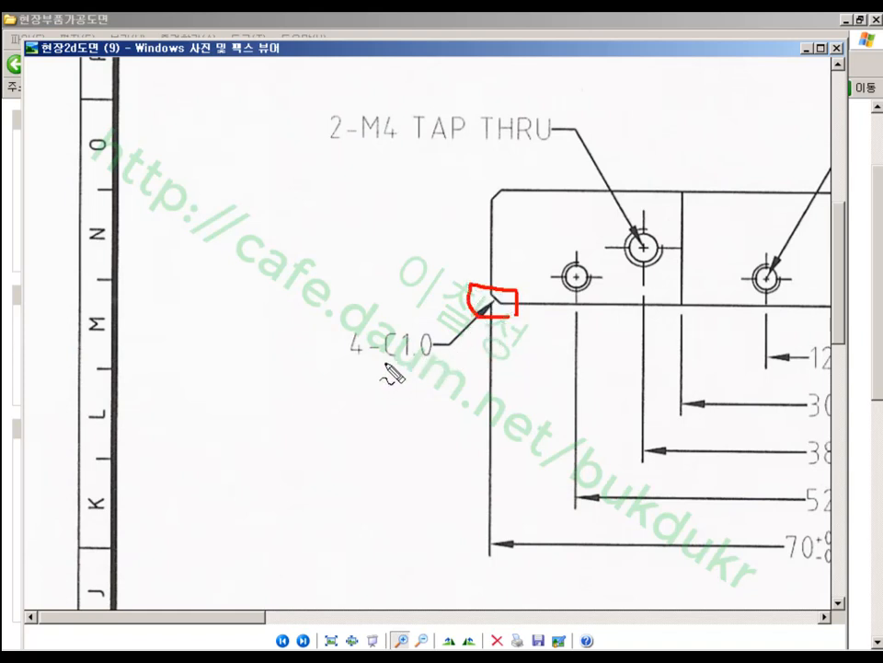
{"action": "left_click_drag", "start_coordinate": [384, 362], "coordinate": [427, 364]}
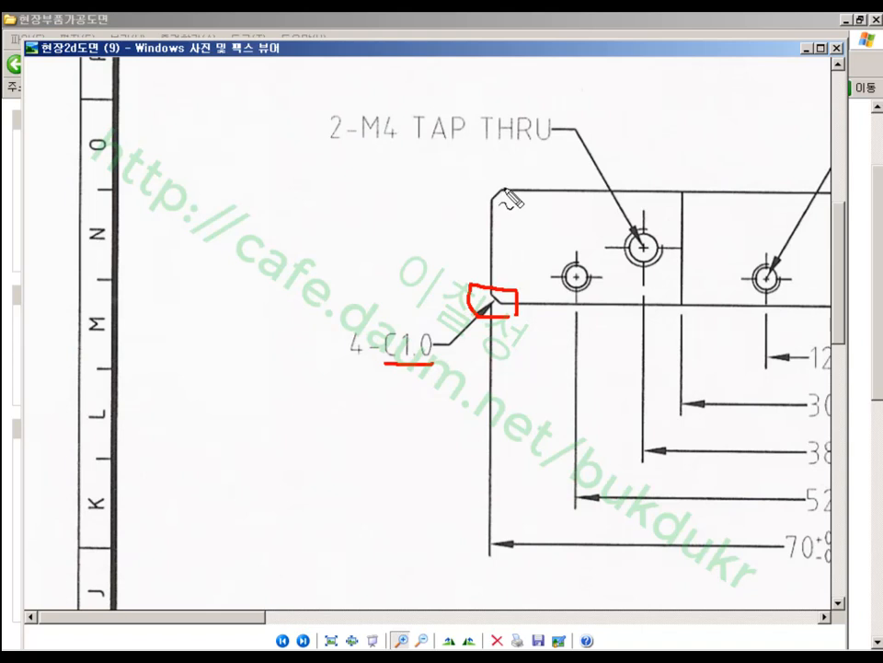
{"action": "left_click_drag", "start_coordinate": [505, 191], "coordinate": [489, 200]}
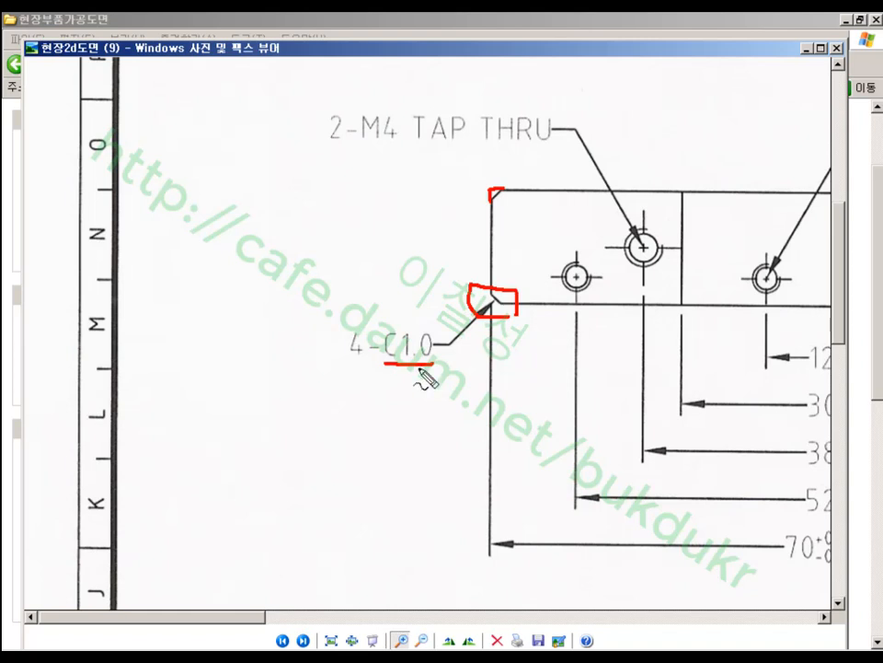
{"action": "mouse_move", "coordinate": [346, 367]}
{"action": "left_mouse_down"}
{"action": "mouse_move", "coordinate": [431, 326]}
{"action": "mouse_move", "coordinate": [432, 364]}
{"action": "mouse_move", "coordinate": [331, 329]}
{"action": "mouse_move", "coordinate": [359, 346]}
{"action": "mouse_move", "coordinate": [363, 370]}
{"action": "mouse_move", "coordinate": [425, 365]}
{"action": "left_mouse_up"}
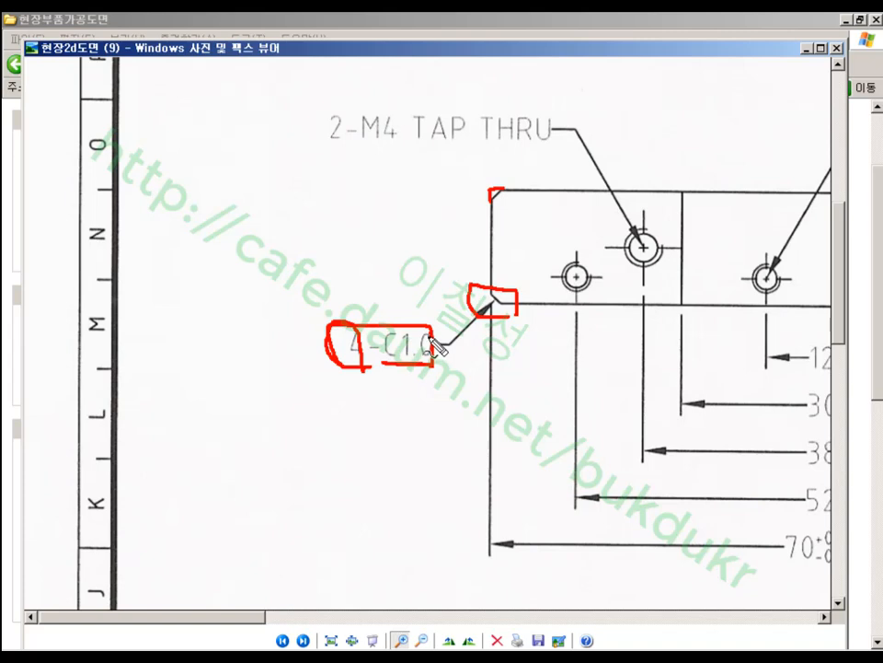
{"action": "key", "text": "Escape"}
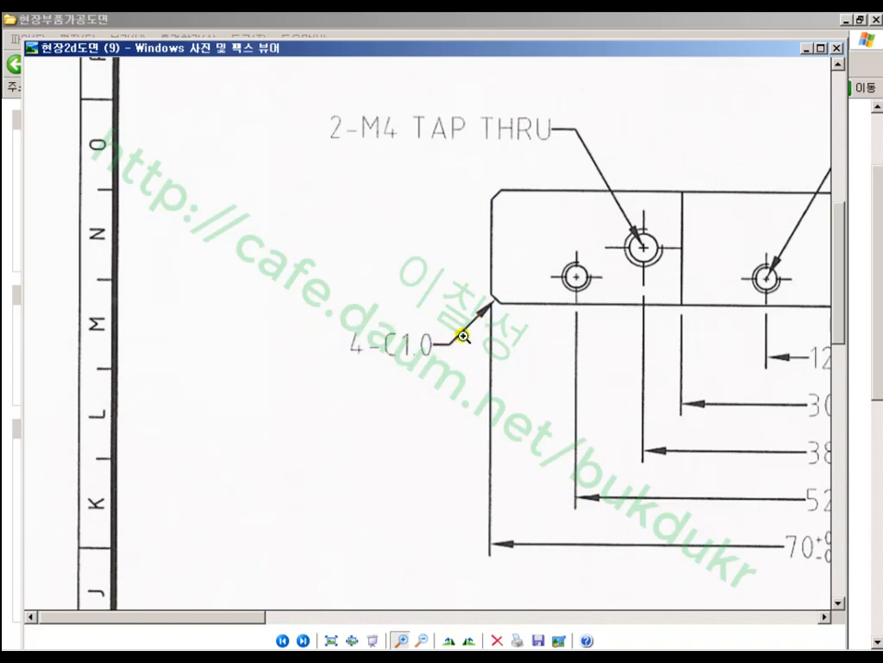
- Close the drawing image, return the file browser to drive D: and restore its smaller window size
{"action": "left_click", "coordinate": [837, 48]}
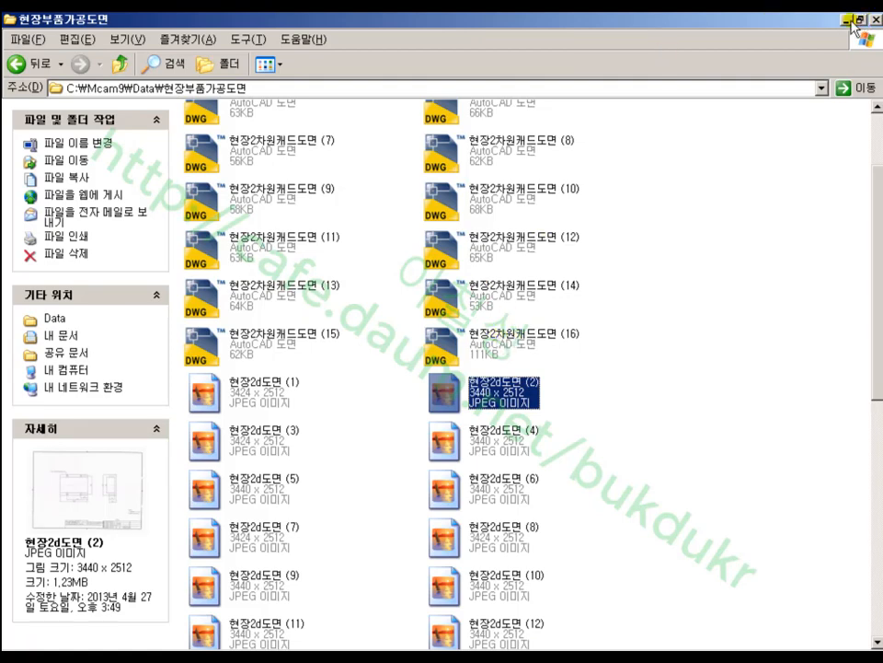
{"action": "left_click", "coordinate": [821, 87]}
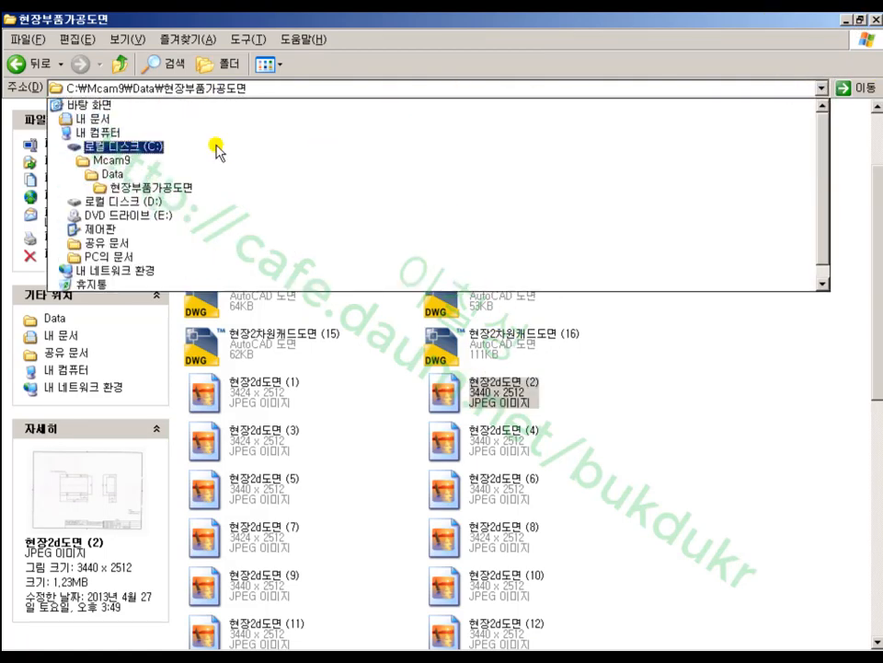
{"action": "left_click", "coordinate": [117, 201]}
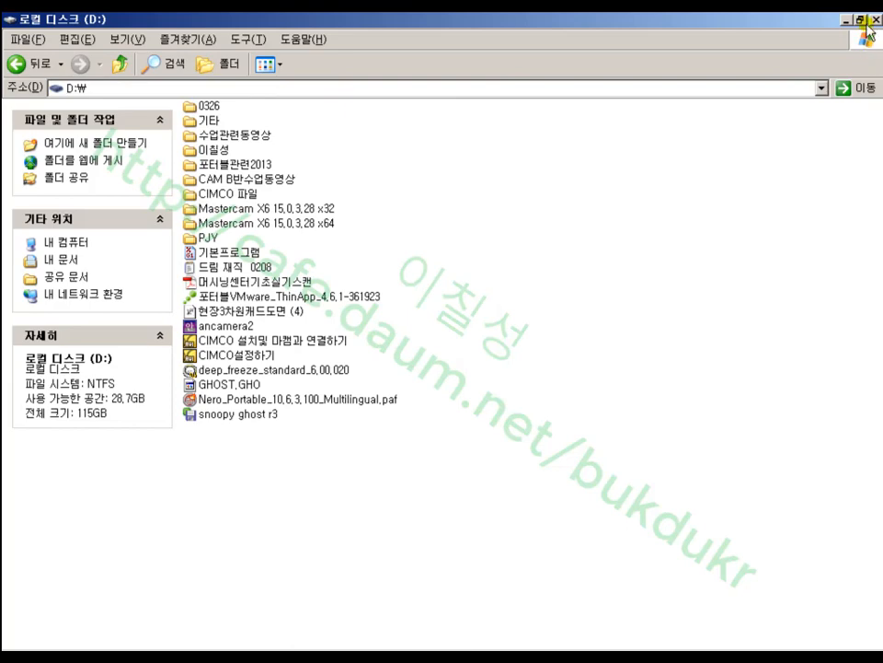
{"action": "double_click", "coordinate": [648, 19]}
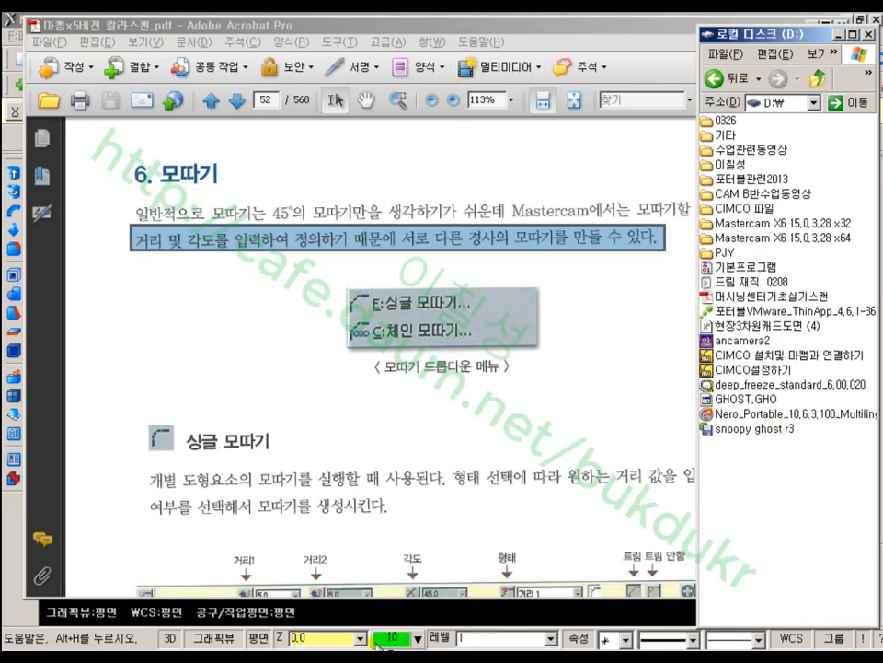
- Switch to Mastercam and draw a connected multi-line staircase descending to the right, with three horizontal treads and three vertical risers
{"action": "left_click", "coordinate": [579, 611]}
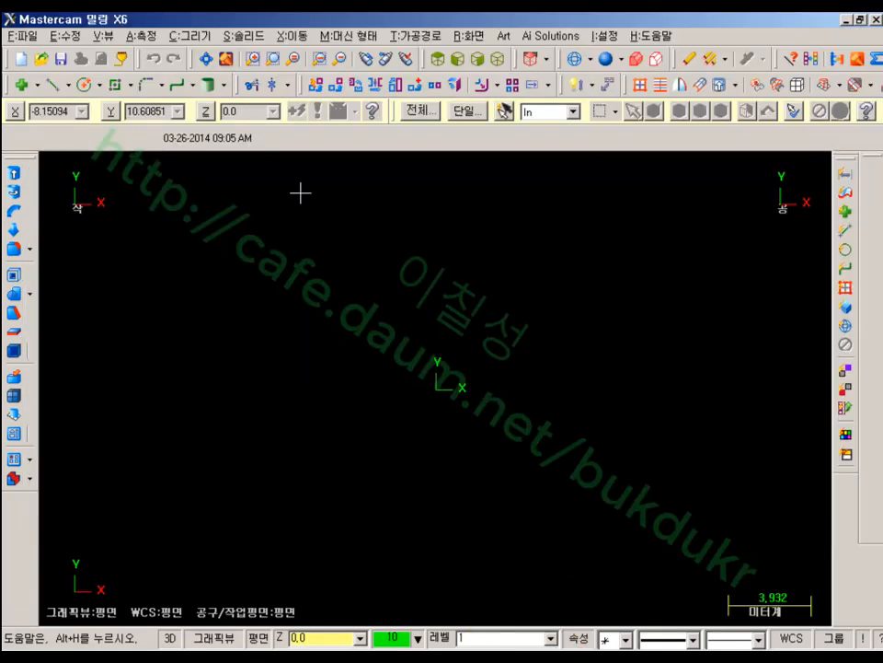
{"action": "left_click", "coordinate": [52, 87]}
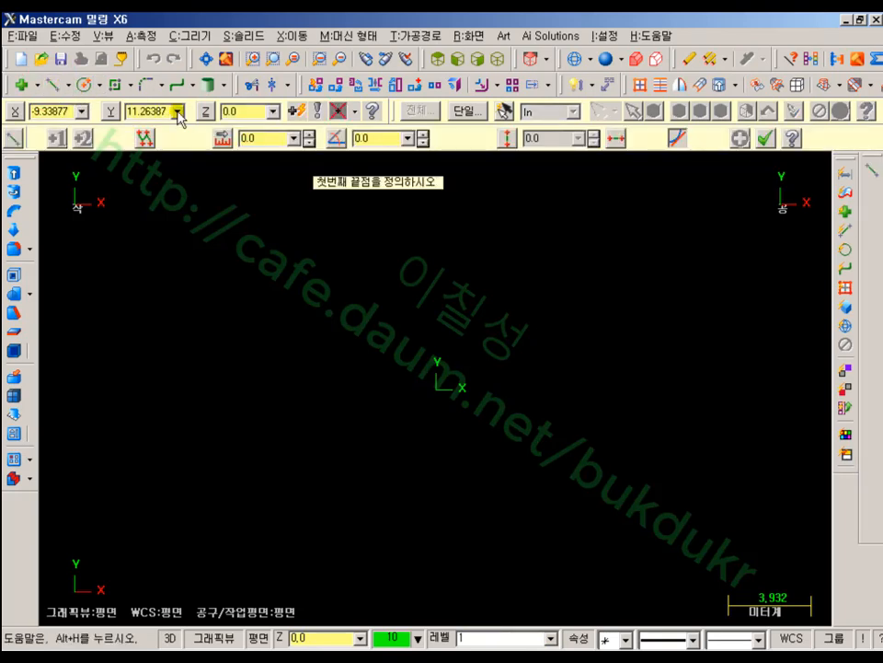
{"action": "left_click", "coordinate": [146, 138]}
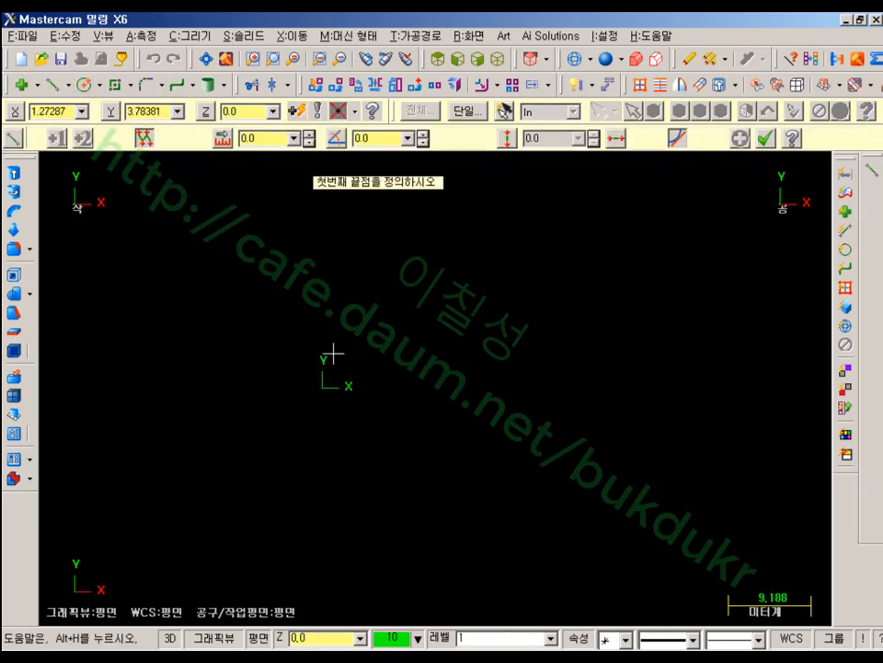
{"action": "left_click", "coordinate": [373, 236]}
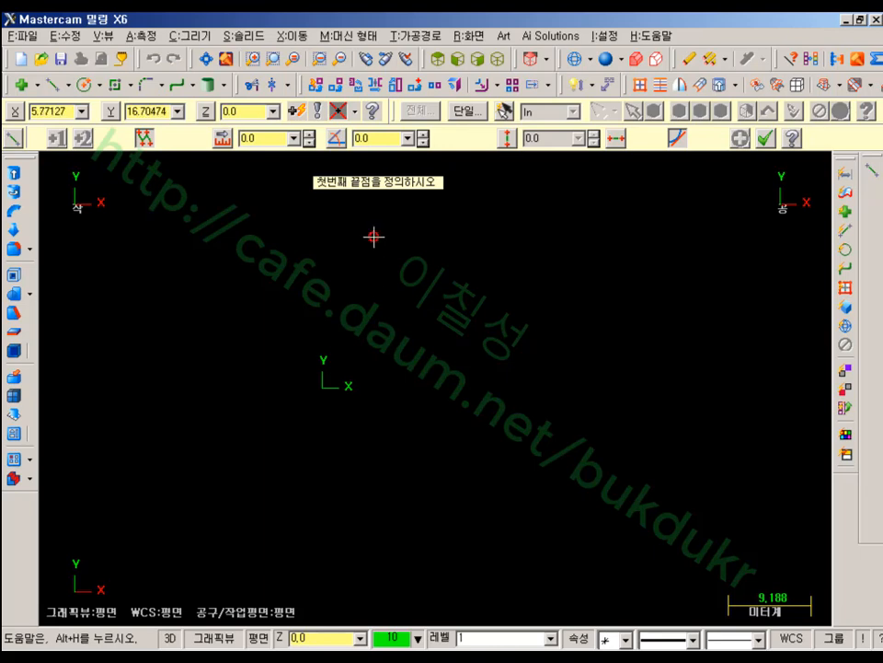
{"action": "left_click", "coordinate": [512, 236]}
{"action": "left_click", "coordinate": [528, 326]}
{"action": "left_click", "coordinate": [623, 328]}
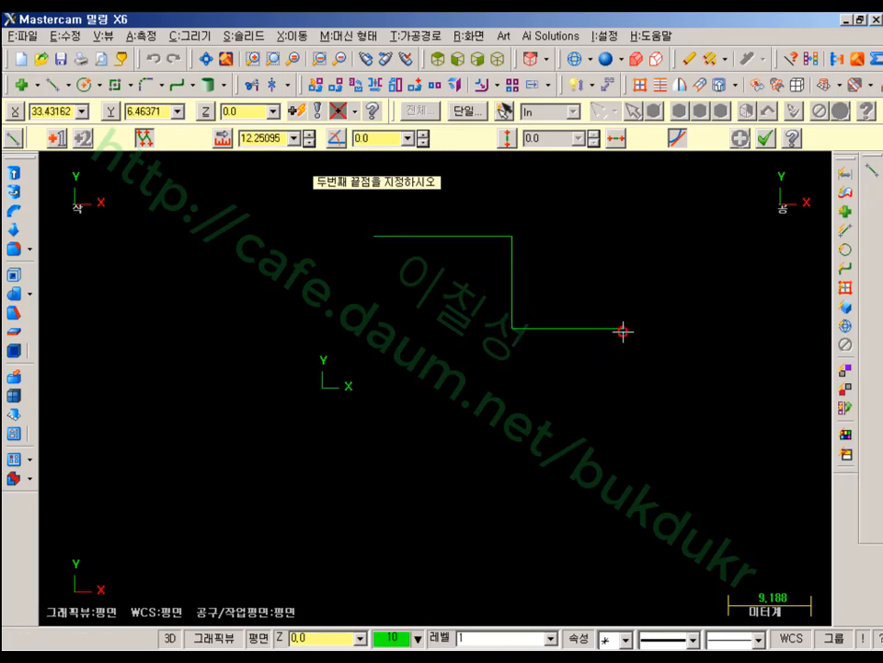
{"action": "left_click", "coordinate": [623, 402]}
{"action": "left_click", "coordinate": [752, 402]}
{"action": "left_click", "coordinate": [752, 529]}
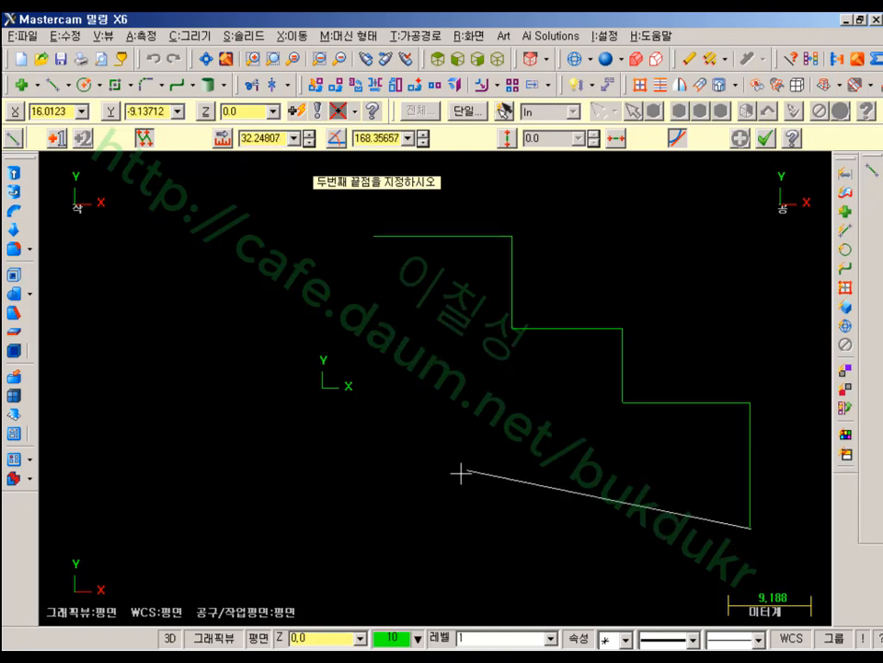
- Close the staircase profile with a horizontal base line about 42 mm long and a vertical left side about 32 mm long
{"action": "left_click", "coordinate": [617, 139]}
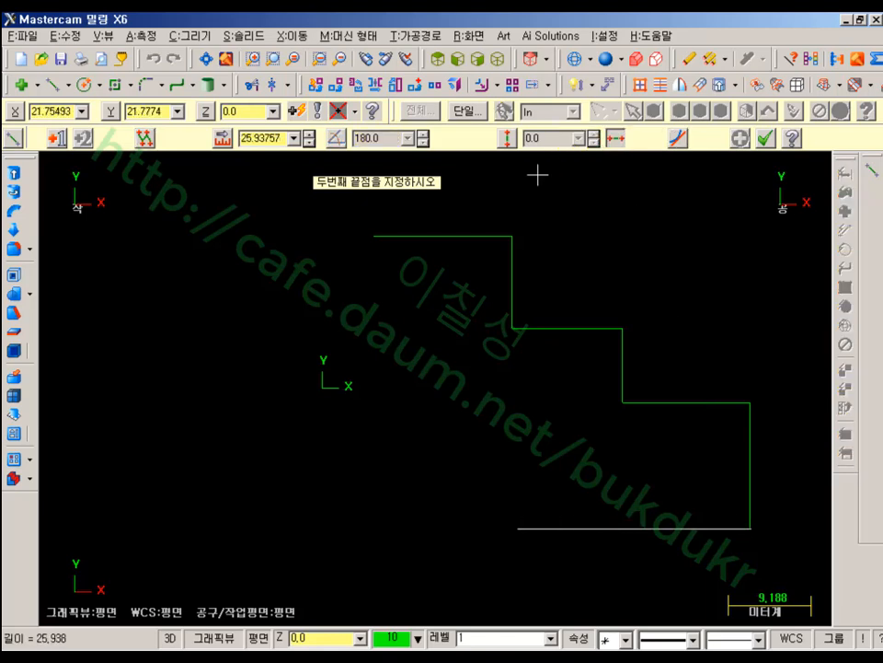
{"action": "left_click", "coordinate": [374, 238]}
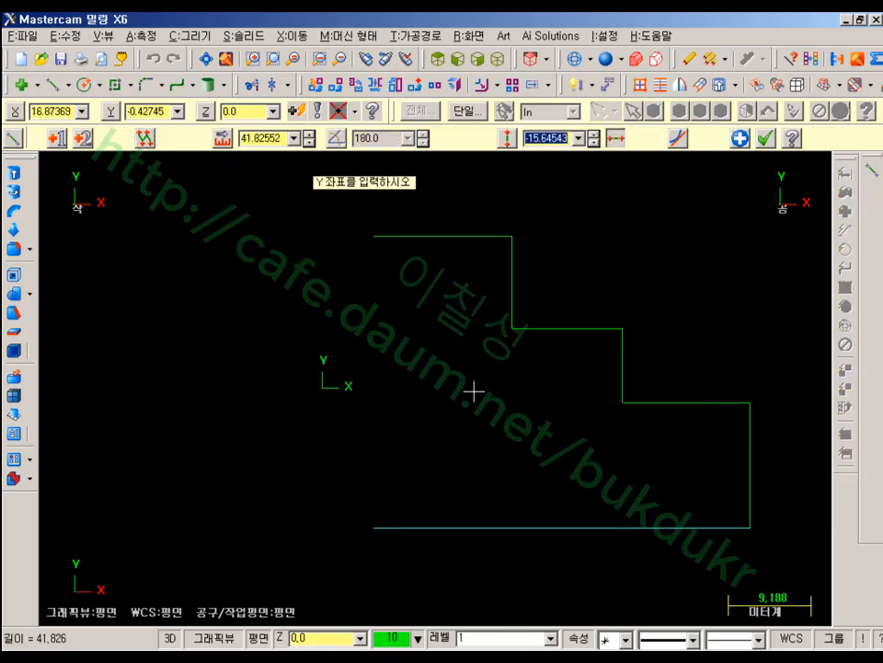
{"action": "left_click", "coordinate": [376, 239]}
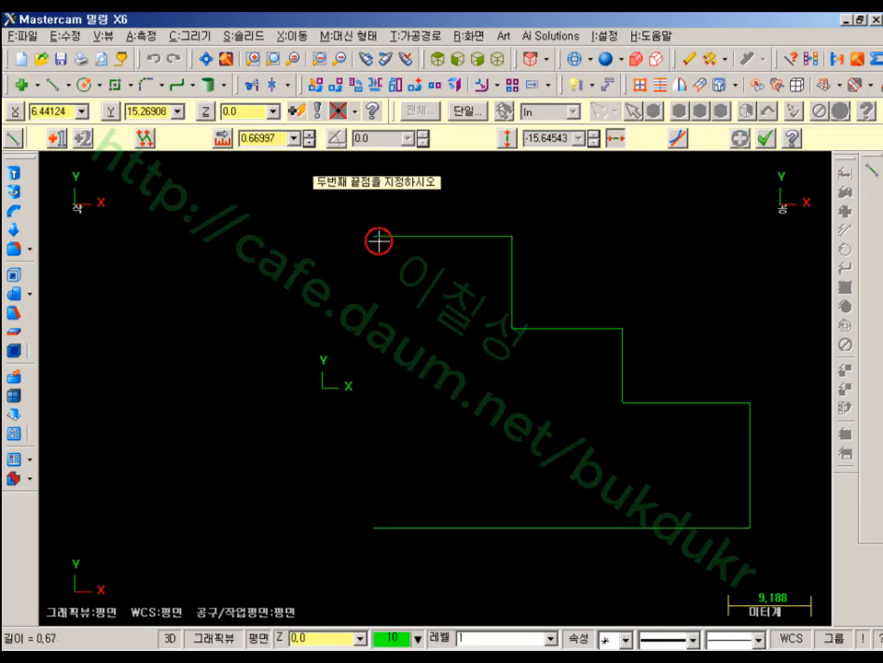
{"action": "left_click", "coordinate": [615, 138]}
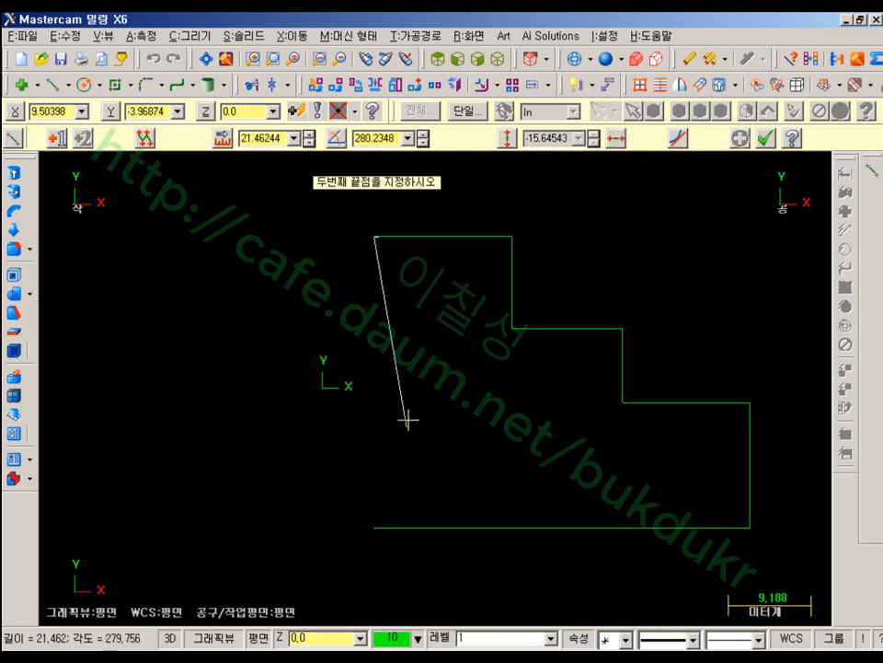
{"action": "left_click", "coordinate": [375, 530]}
{"action": "left_click", "coordinate": [764, 145]}
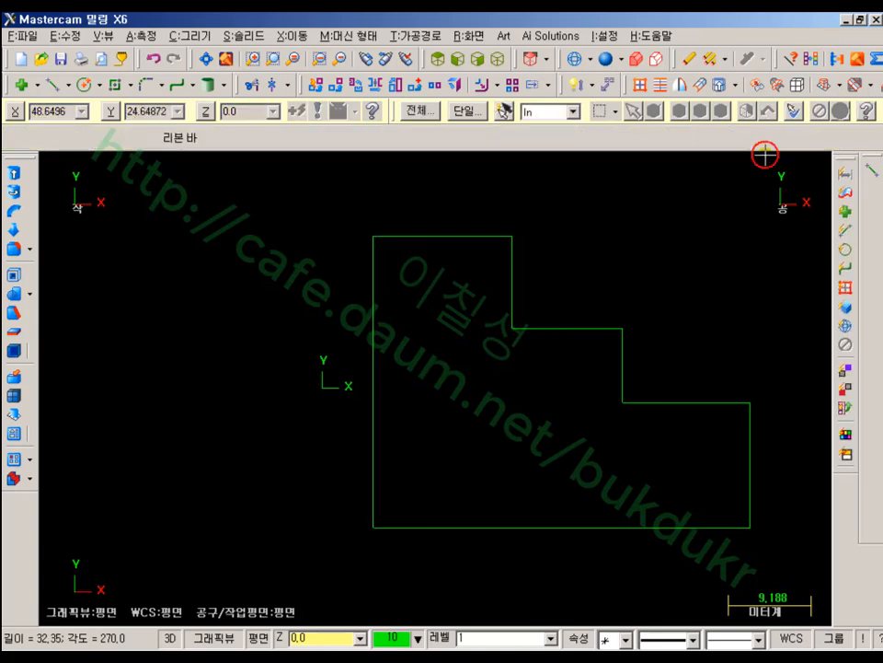
{"action": "scroll", "coordinate": [743, 268], "scroll_direction": "up", "scroll_amount": 2}
{"action": "middle_click_drag", "start_coordinate": [737, 274], "coordinate": [634, 267]}
{"action": "scroll", "coordinate": [318, 414], "scroll_direction": "up", "scroll_amount": 1}
{"action": "scroll", "coordinate": [318, 414], "scroll_direction": "up", "scroll_amount": 1}
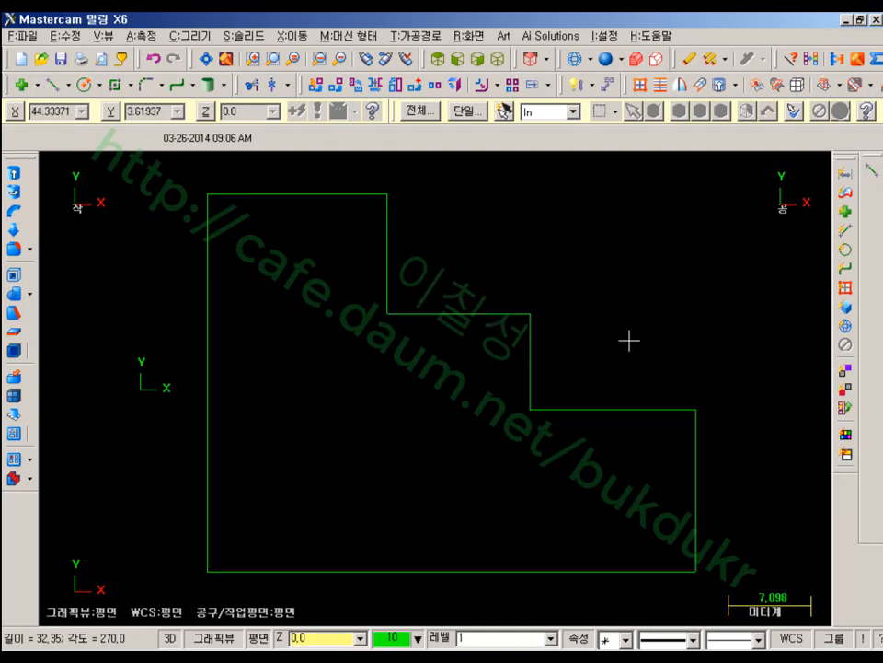
{"action": "scroll", "coordinate": [708, 398], "scroll_direction": "down", "scroll_amount": 1}
{"action": "scroll", "coordinate": [507, 310], "scroll_direction": "up", "scroll_amount": 1}
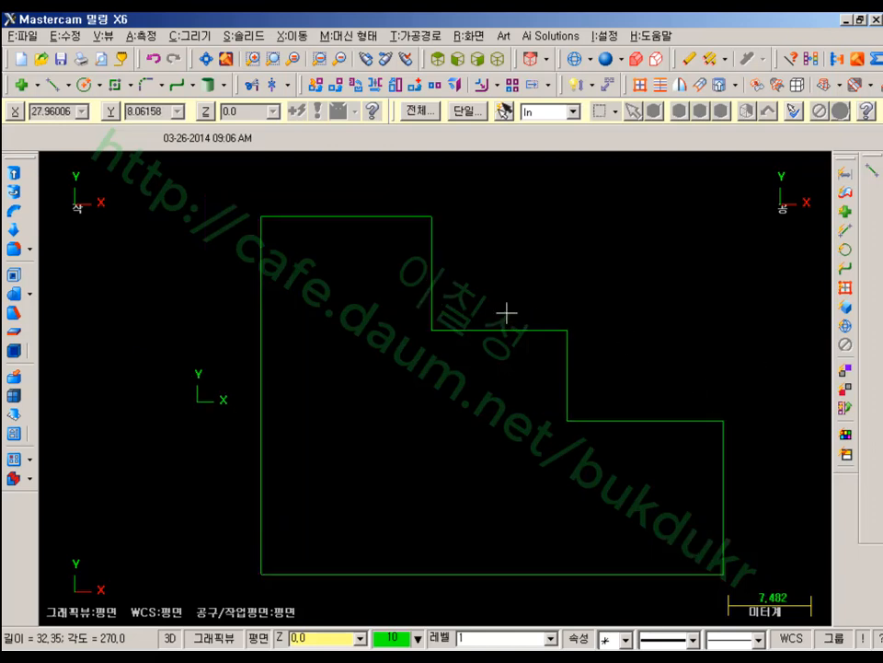
{"action": "scroll", "coordinate": [264, 342], "scroll_direction": "down", "scroll_amount": 1}
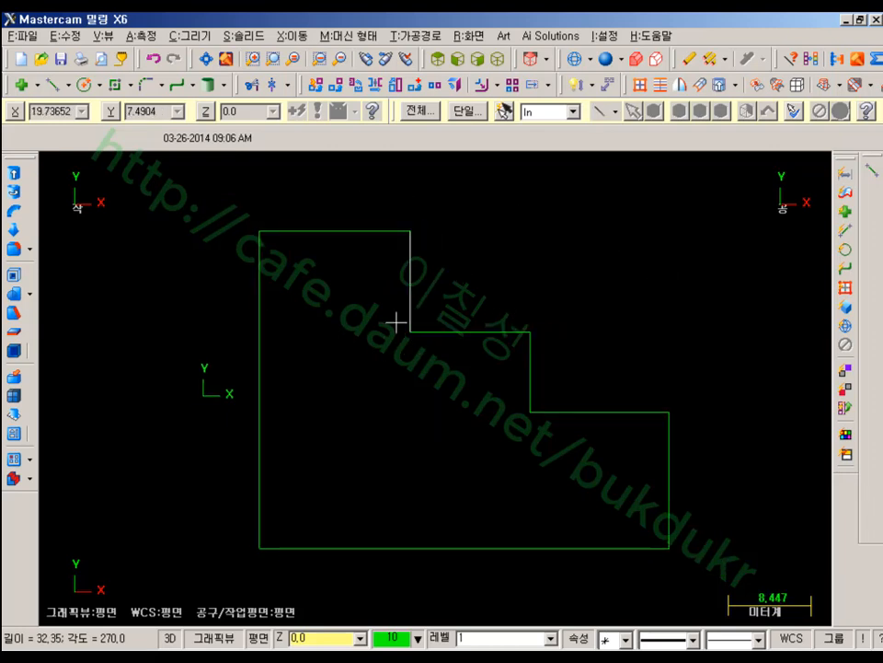
- Enable the entity attribute manager and turn on style and width overrides for lines and arcs, choosing a thicker width for both
{"action": "left_click", "coordinate": [579, 637]}
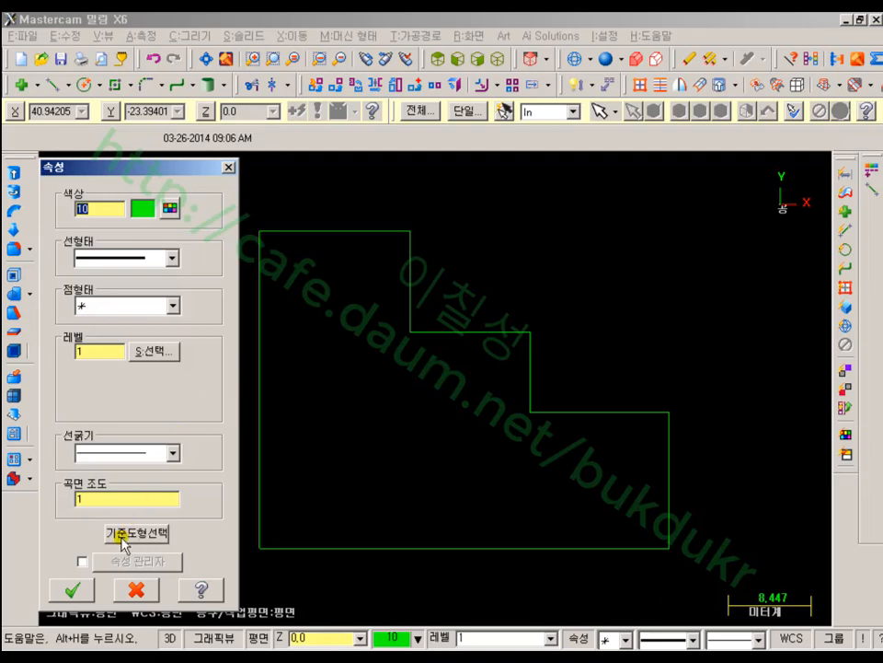
{"action": "left_click", "coordinate": [82, 561]}
{"action": "left_click", "coordinate": [108, 563]}
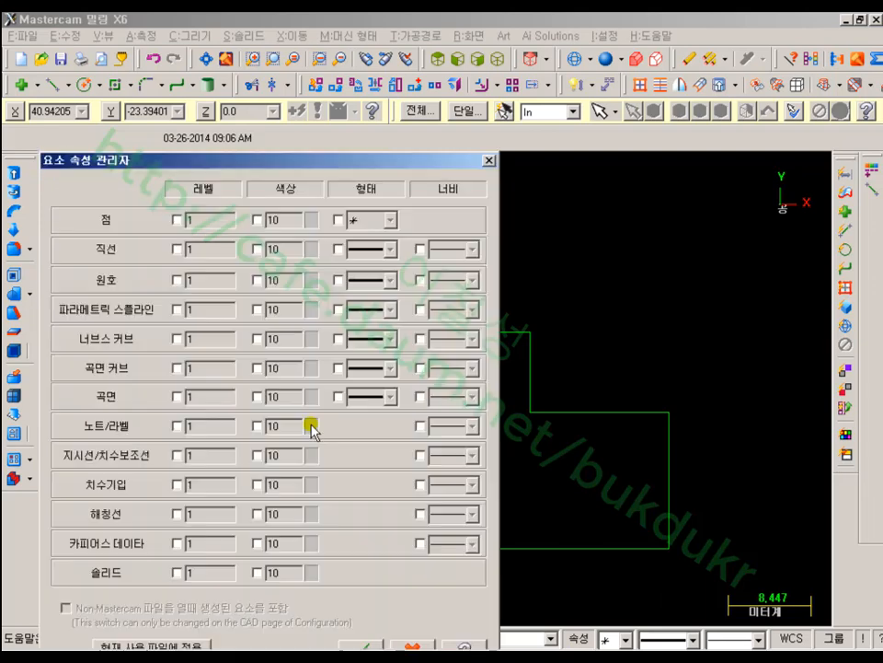
{"action": "left_click", "coordinate": [340, 248]}
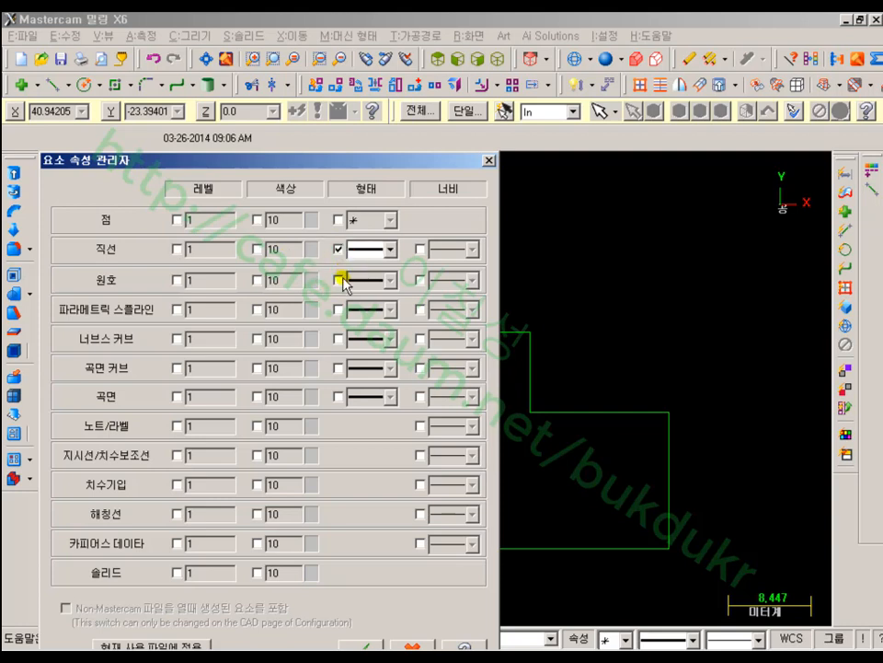
{"action": "left_click", "coordinate": [336, 279]}
{"action": "left_click", "coordinate": [420, 249]}
{"action": "left_click", "coordinate": [422, 280]}
{"action": "left_click", "coordinate": [443, 250]}
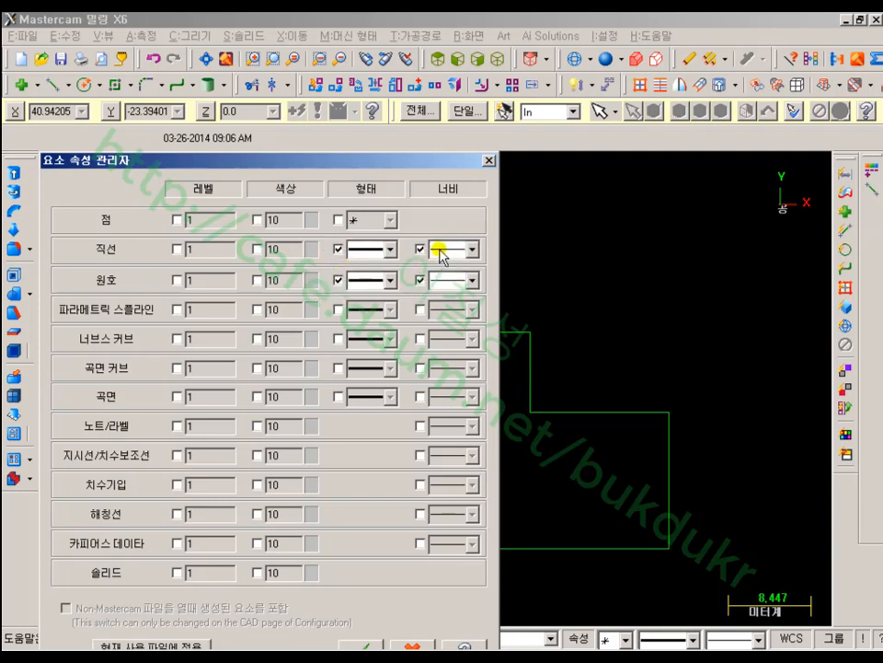
{"action": "left_click", "coordinate": [443, 285]}
{"action": "left_click", "coordinate": [444, 285]}
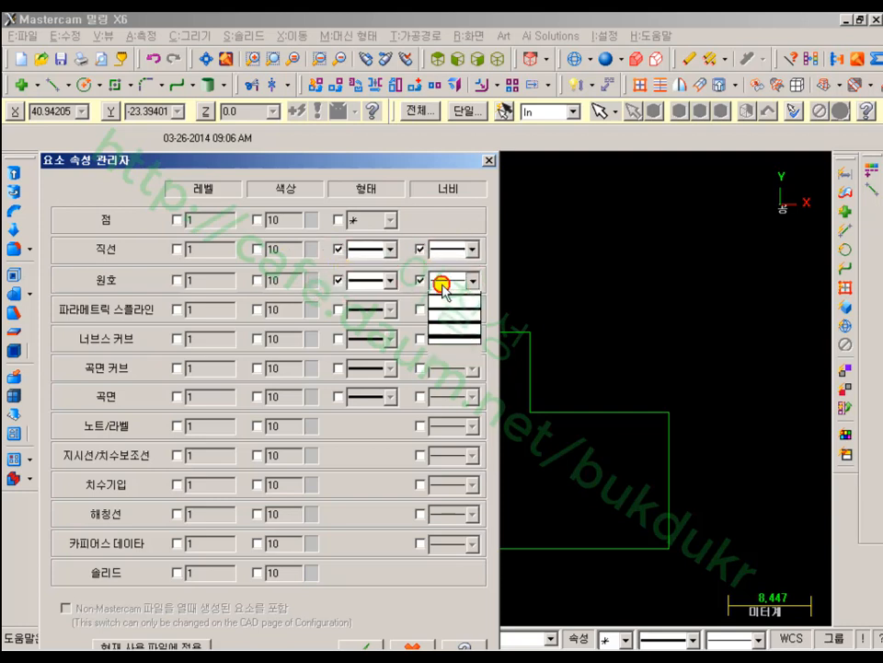
{"action": "left_click", "coordinate": [450, 311]}
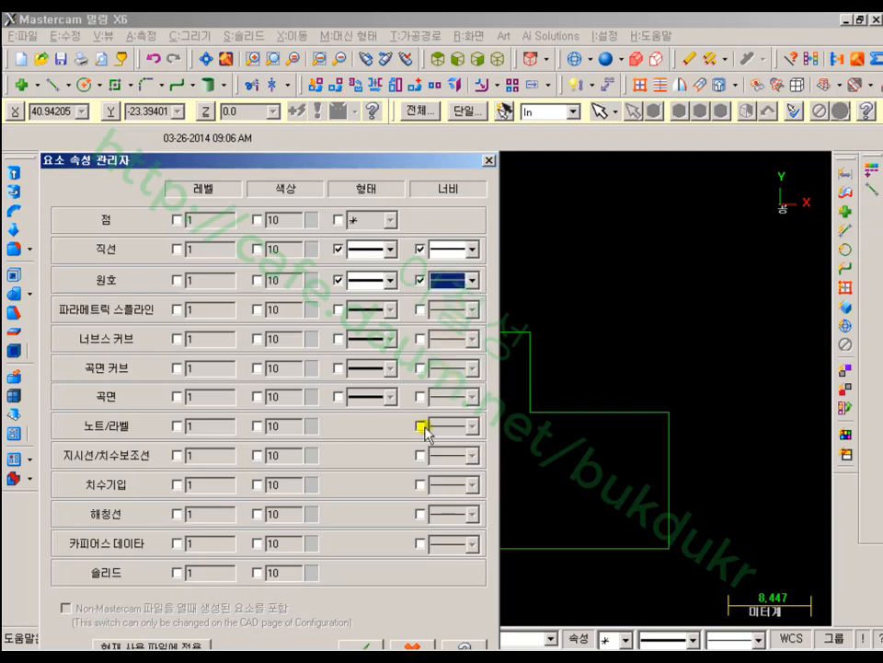
- Enable colour overrides for surfaces, notes/labels and leader/witness lines, and set all three to colour 17
{"action": "left_click", "coordinate": [258, 399]}
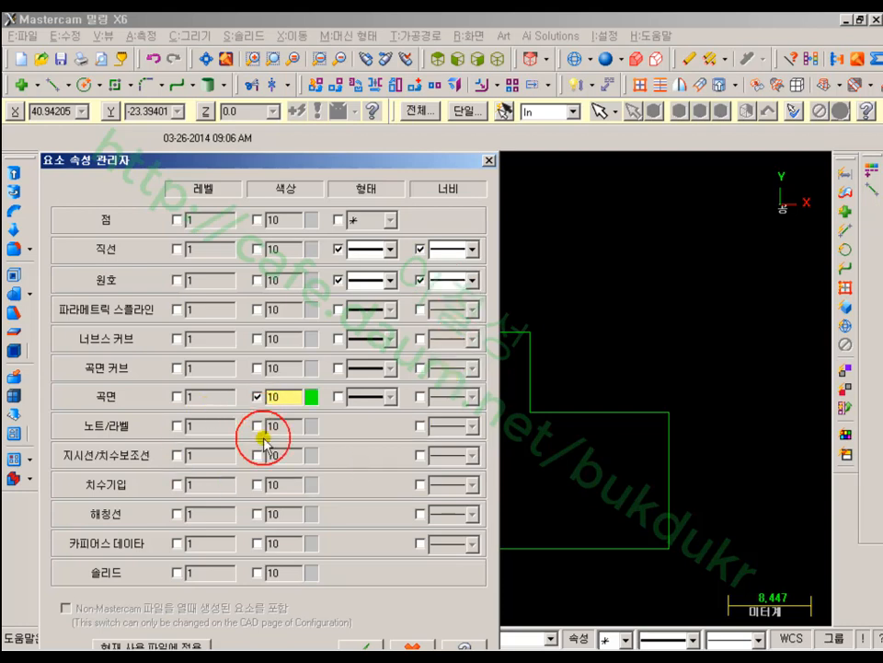
{"action": "left_click", "coordinate": [258, 427]}
{"action": "left_click", "coordinate": [258, 455]}
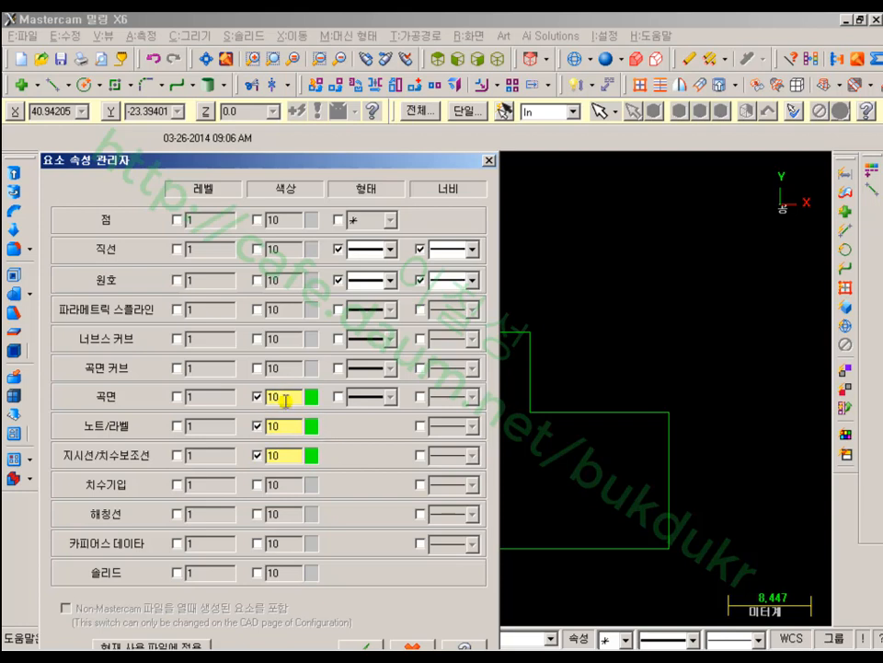
{"action": "left_click_drag", "start_coordinate": [285, 398], "coordinate": [241, 399]}
{"action": "type", "text": "17"}
{"action": "key", "text": "Tab"}
{"action": "type", "text": "1"}
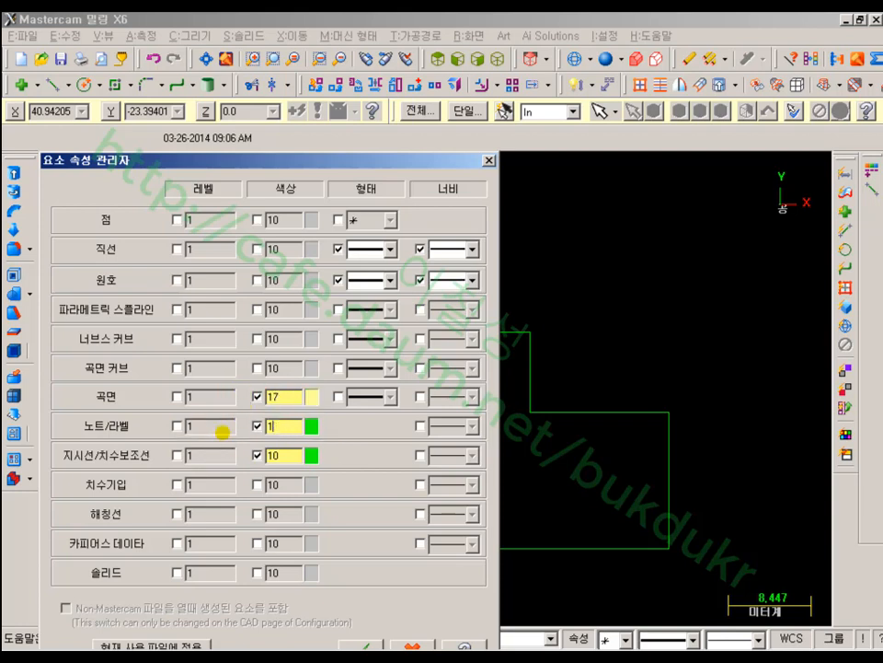
{"action": "type", "text": "7"}
{"action": "double_click", "coordinate": [271, 456]}
{"action": "type", "text": "17"}
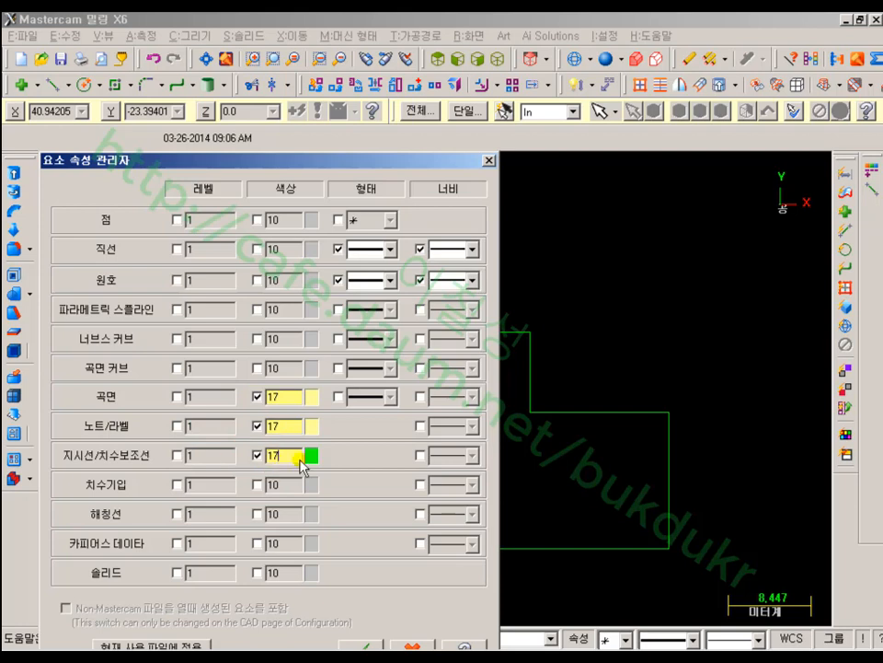
- Enable width overrides for surfaces, notes/labels and leader/witness lines, and colour overrides for lines and arcs with colour 10
{"action": "left_click", "coordinate": [420, 397]}
{"action": "left_click", "coordinate": [421, 426]}
{"action": "left_click", "coordinate": [422, 455]}
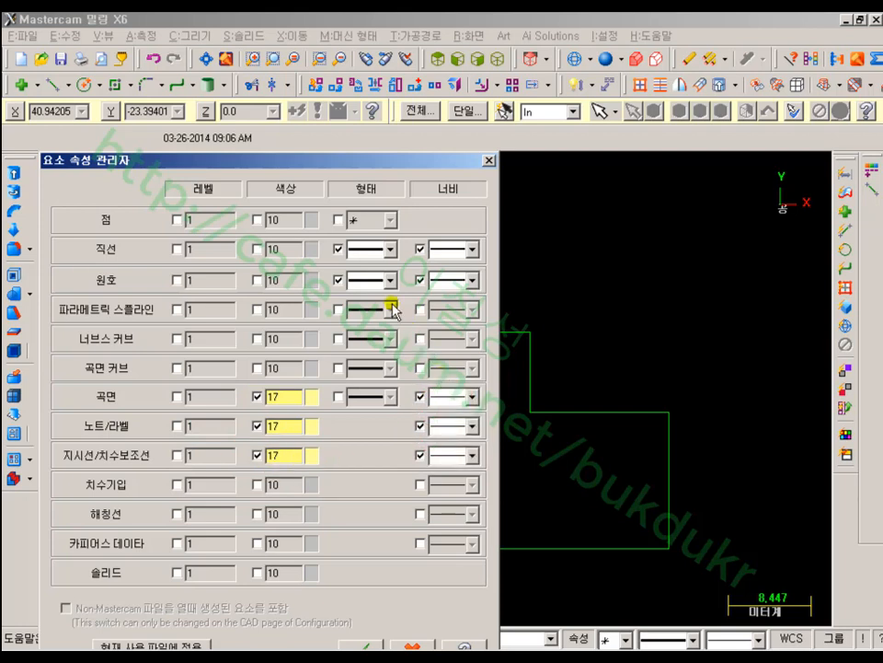
{"action": "left_click", "coordinate": [259, 250]}
{"action": "left_click", "coordinate": [257, 279]}
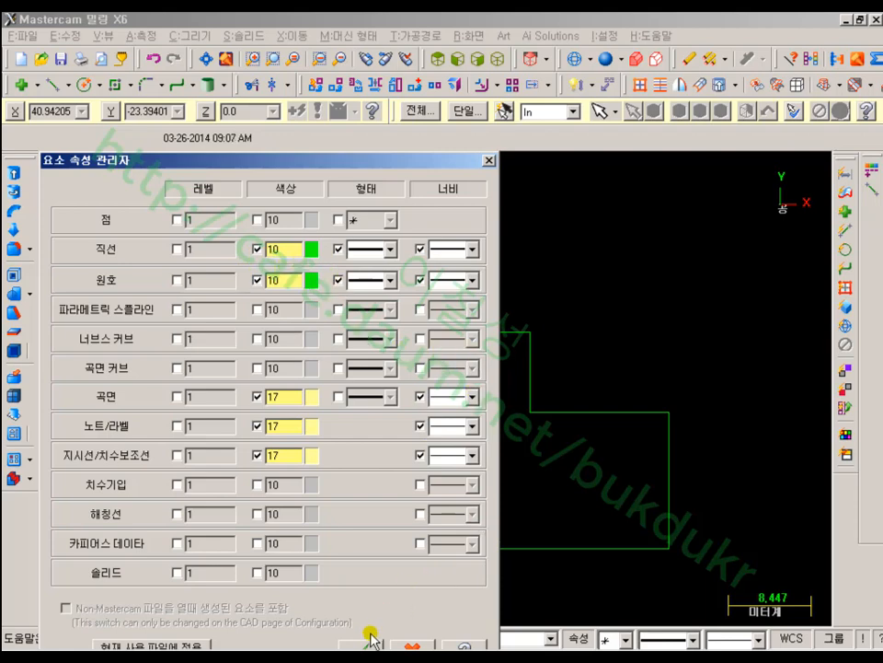
- Apply the entity attribute settings to the current file and accept both attribute dialogs
{"action": "left_click_drag", "start_coordinate": [365, 162], "coordinate": [471, 76]}
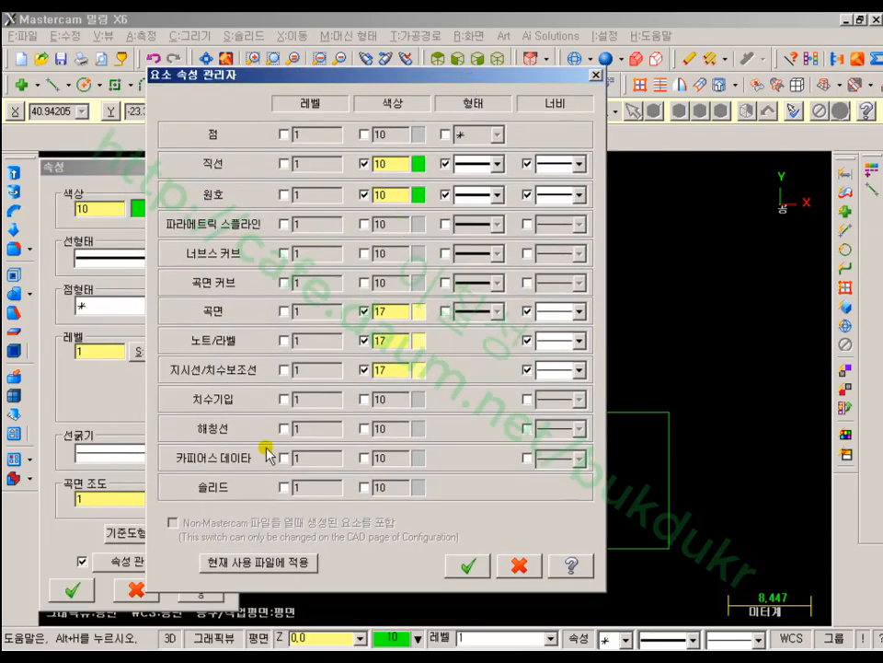
{"action": "left_click", "coordinate": [263, 561]}
{"action": "left_click", "coordinate": [480, 568]}
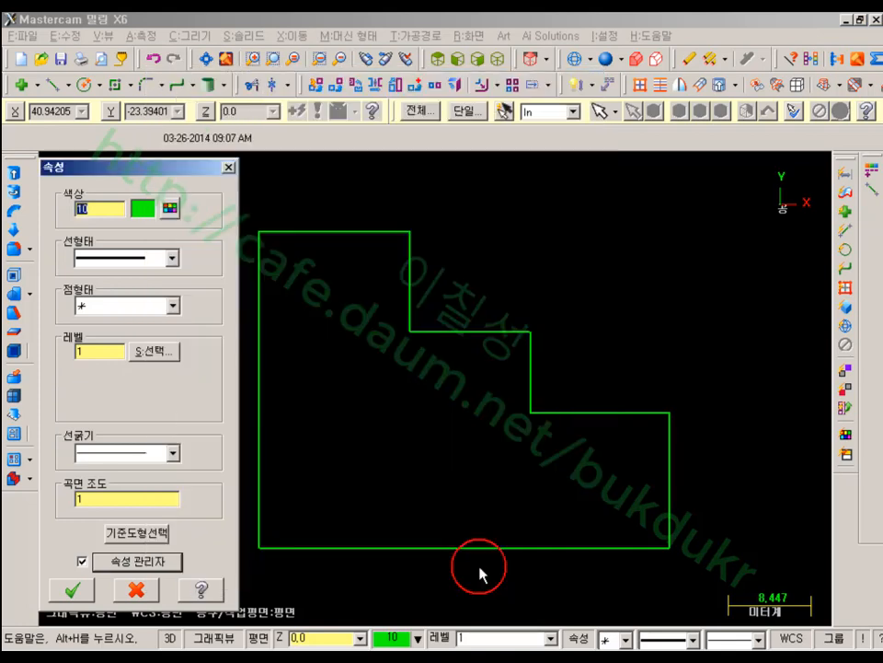
{"action": "left_click", "coordinate": [73, 589]}
- Create a single chamfer on the outer corner of the lowest step with the 1 Distance method and a distance of 5.0
{"action": "scroll", "coordinate": [411, 446], "scroll_direction": "up", "scroll_amount": 1}
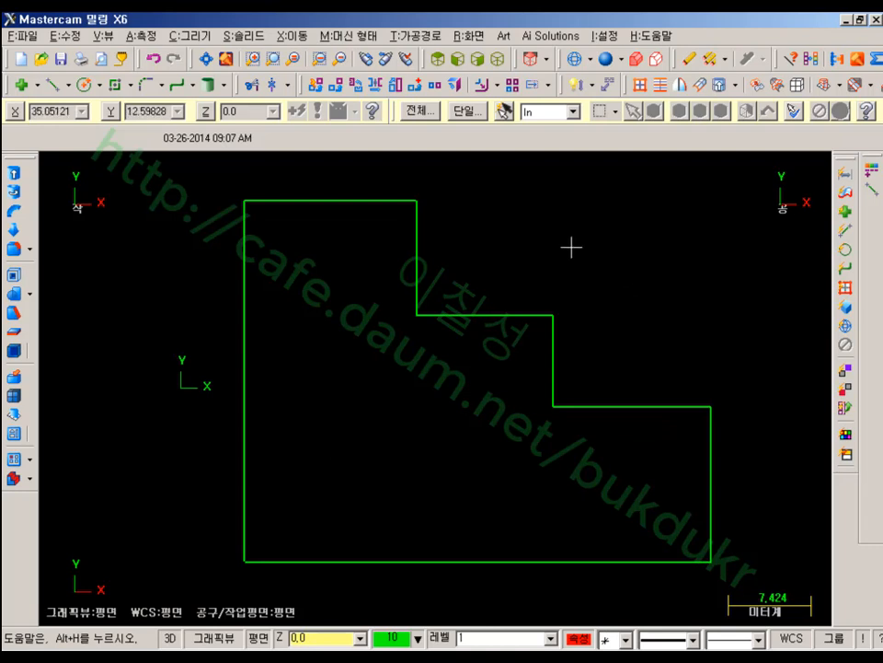
{"action": "scroll", "coordinate": [758, 439], "scroll_direction": "up", "scroll_amount": 3}
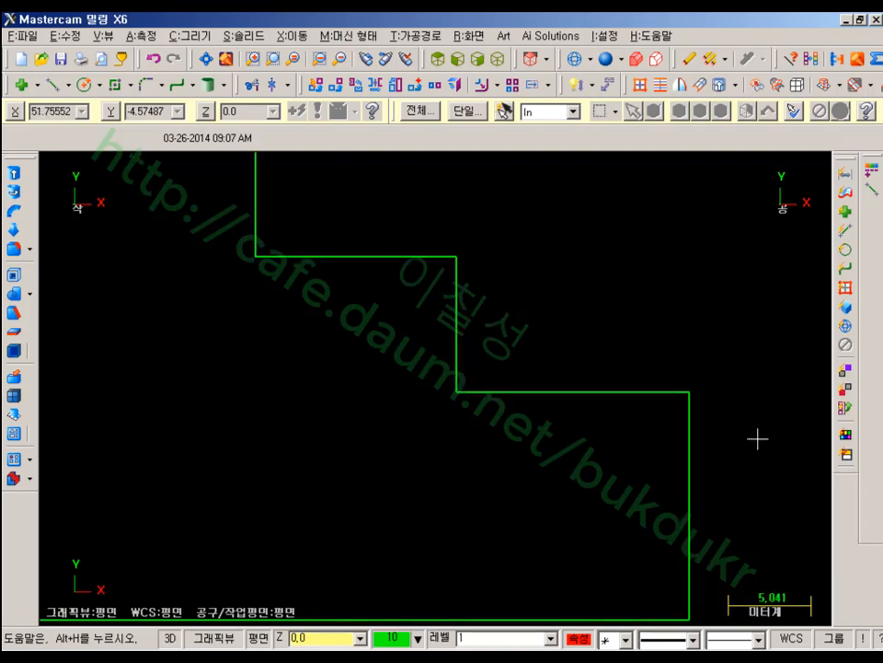
{"action": "scroll", "coordinate": [736, 428], "scroll_direction": "up", "scroll_amount": 6}
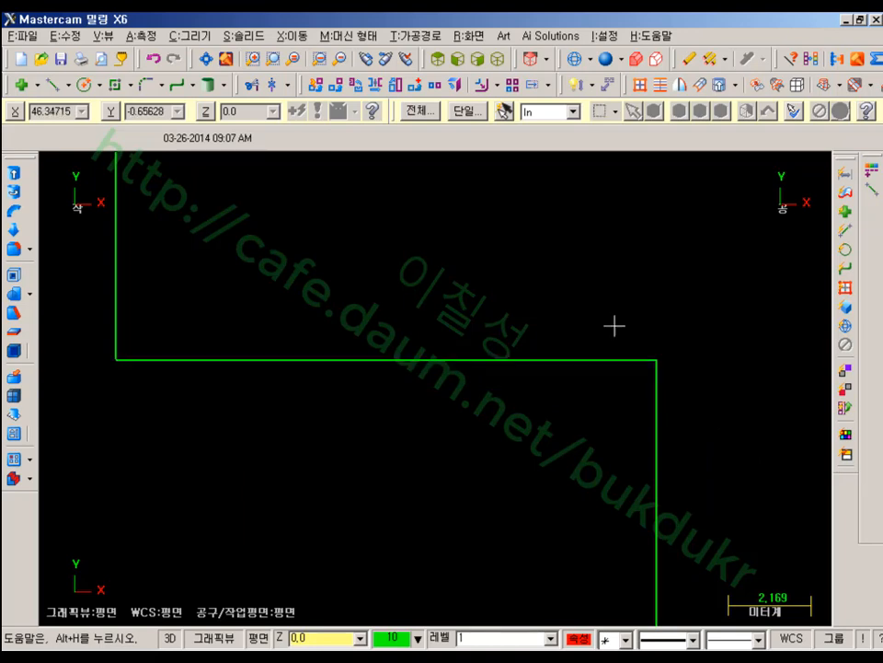
{"action": "left_click", "coordinate": [149, 86]}
{"action": "left_click", "coordinate": [161, 87]}
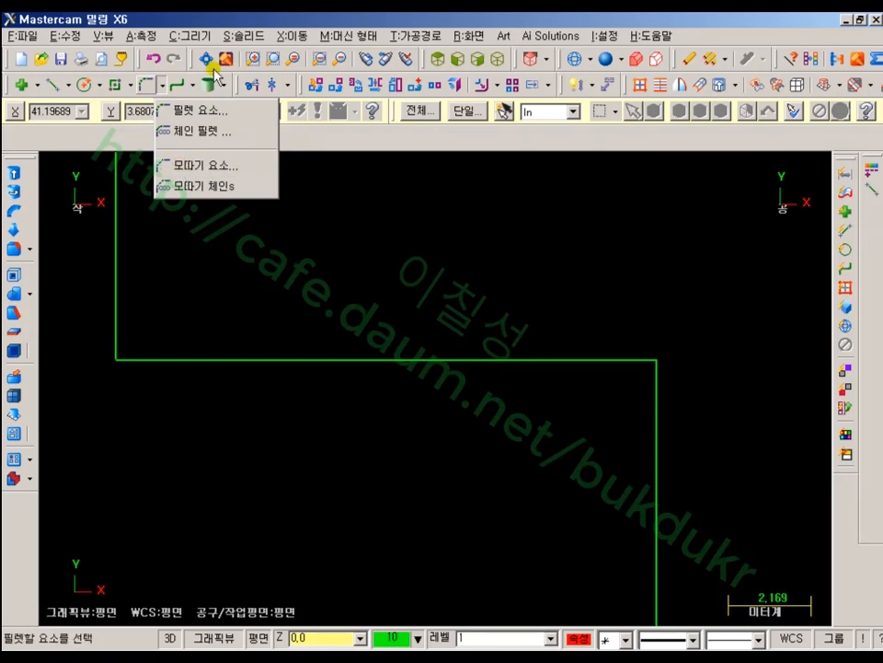
{"action": "left_click", "coordinate": [191, 36]}
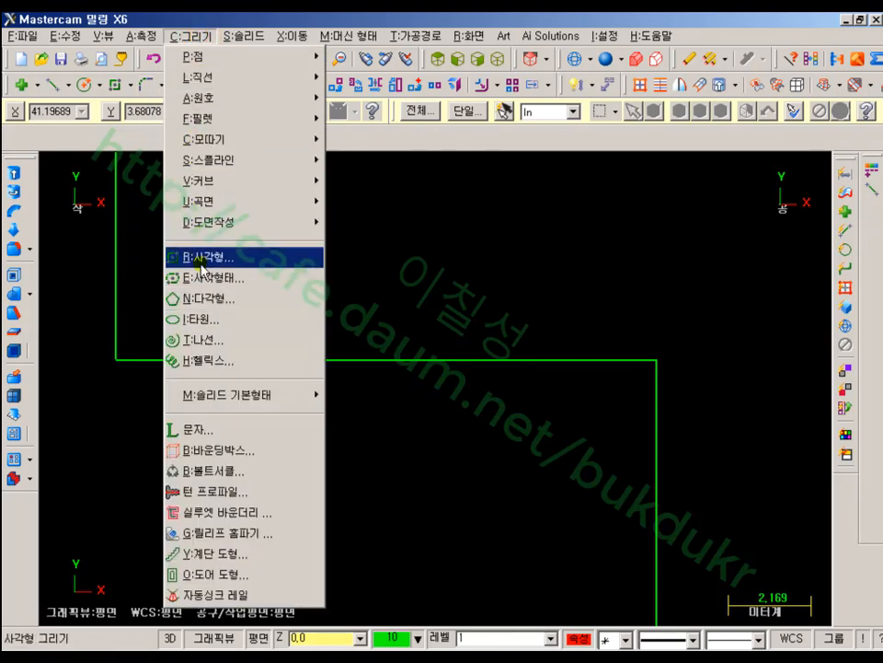
{"action": "mouse_move", "coordinate": [267, 145]}
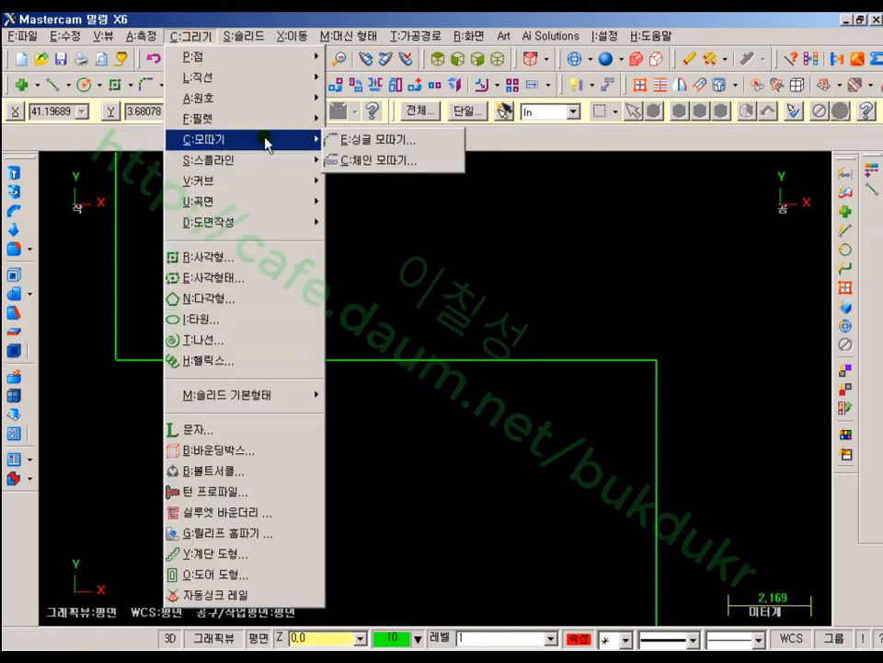
{"action": "left_click", "coordinate": [352, 143]}
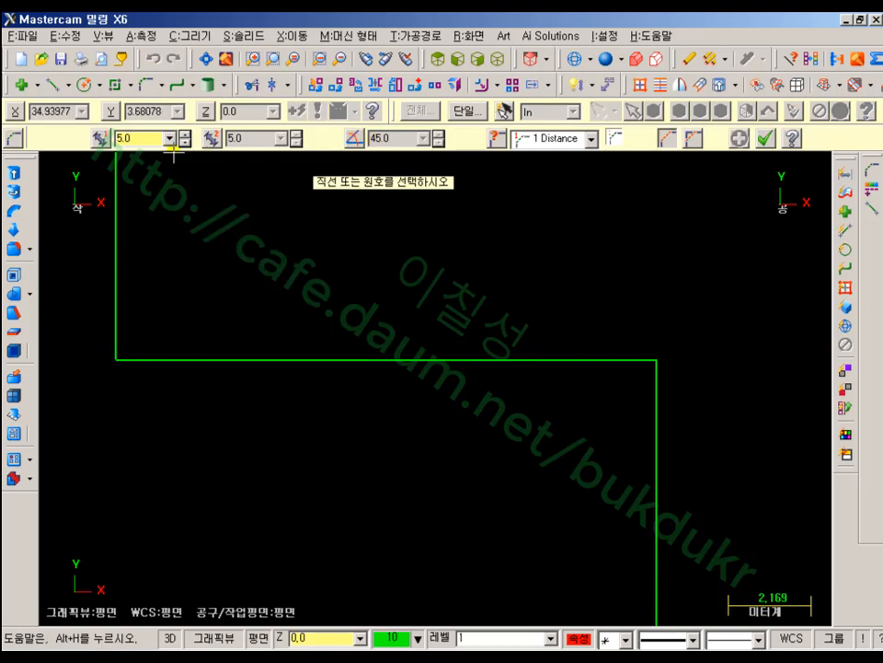
{"action": "double_click", "coordinate": [146, 139]}
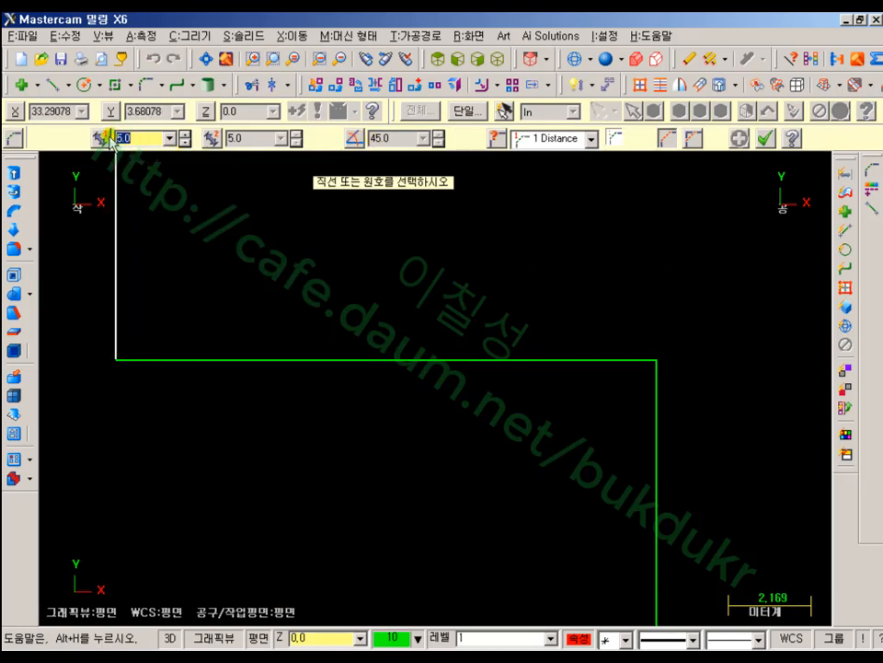
{"action": "left_click", "coordinate": [589, 138]}
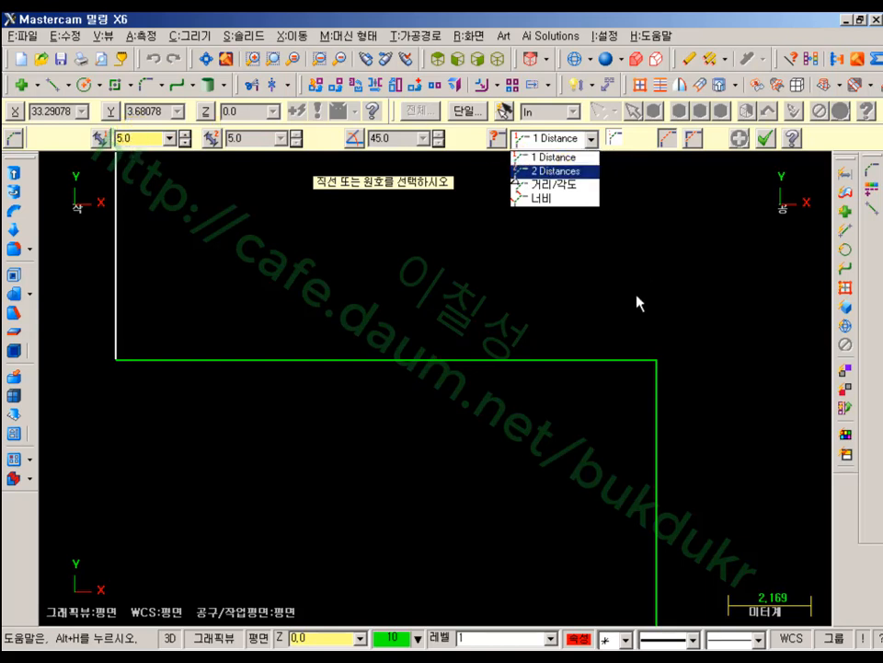
{"action": "left_click", "coordinate": [561, 157]}
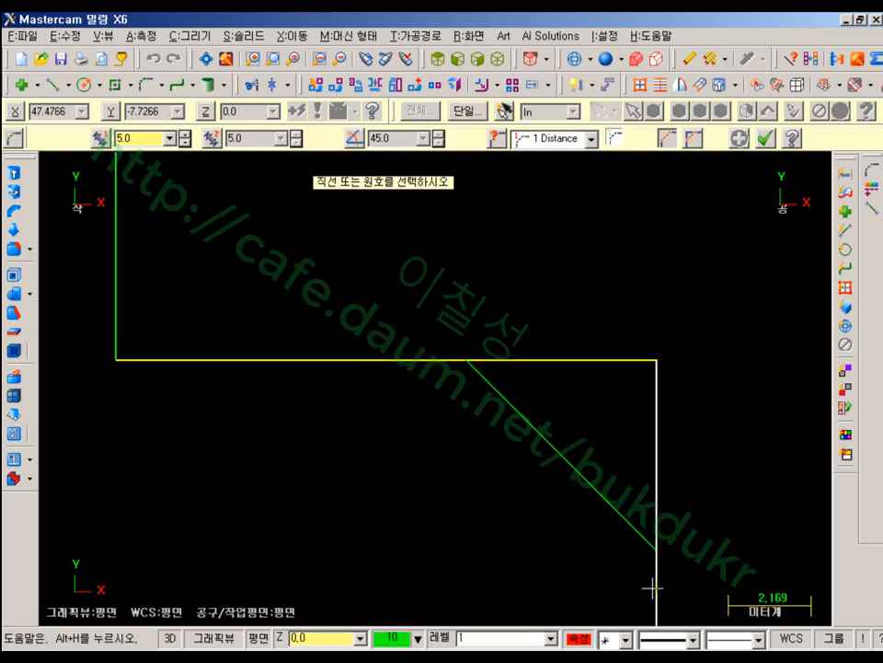
{"action": "left_click", "coordinate": [655, 441]}
{"action": "scroll", "coordinate": [479, 227], "scroll_direction": "down", "scroll_amount": 2}
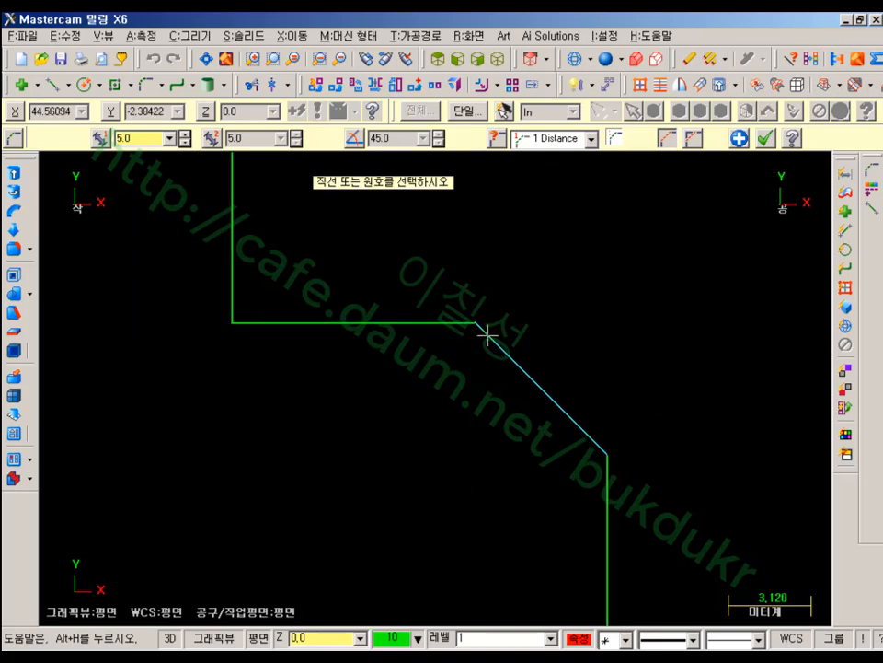
- Switch the chamfer to no trim so both corner lines stay intact, and accept it
{"action": "left_click", "coordinate": [696, 139]}
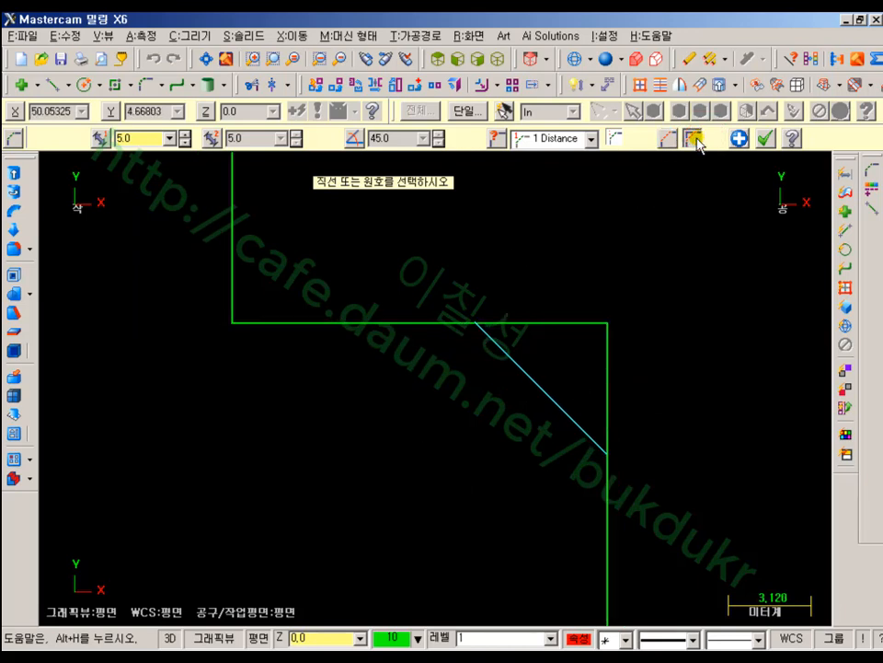
{"action": "left_click", "coordinate": [767, 139]}
{"action": "scroll", "coordinate": [704, 426], "scroll_direction": "up", "scroll_amount": 2}
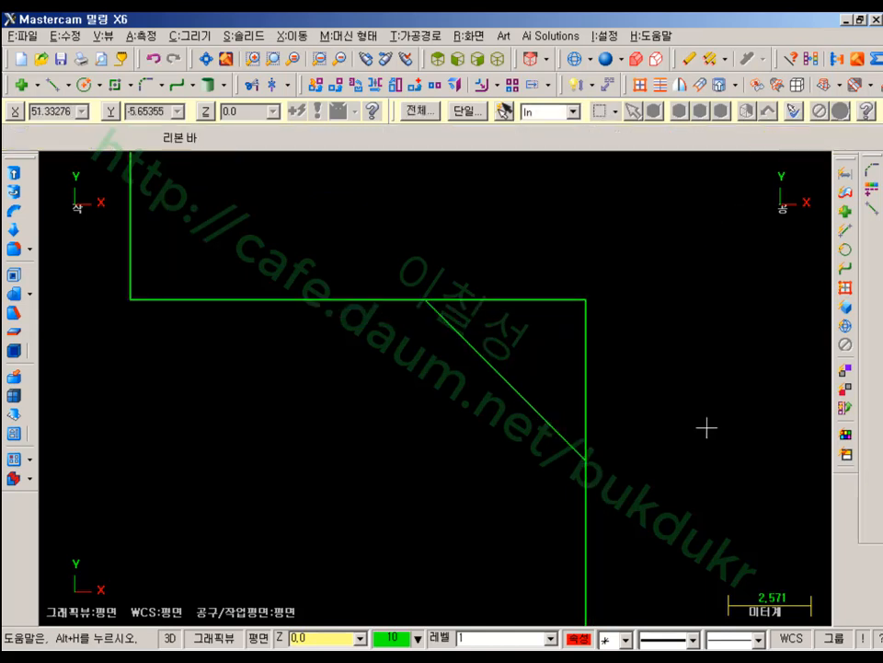
- Add a smart dimension for the chamfer's horizontal leg, from its upper end to the corner, above the step
{"action": "left_click", "coordinate": [525, 148]}
{"action": "left_click", "coordinate": [575, 84]}
{"action": "scroll", "coordinate": [596, 446], "scroll_direction": "down", "scroll_amount": 4}
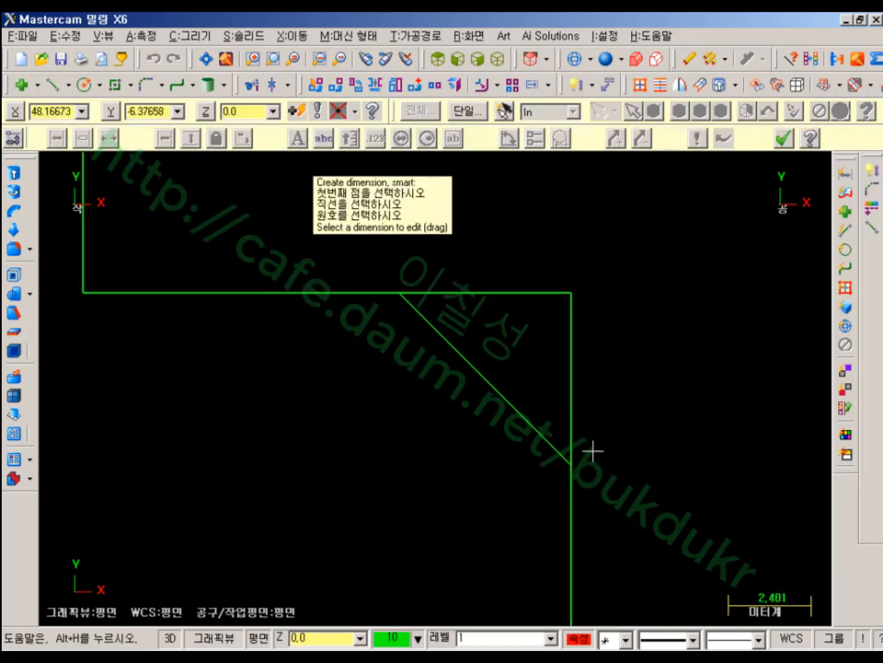
{"action": "left_click", "coordinate": [493, 362]}
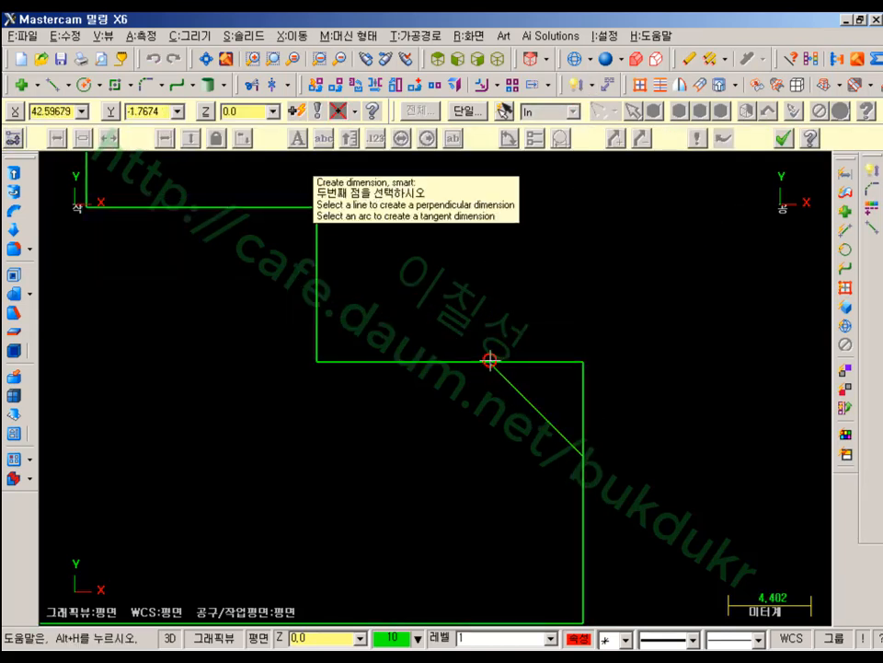
{"action": "left_click", "coordinate": [583, 361]}
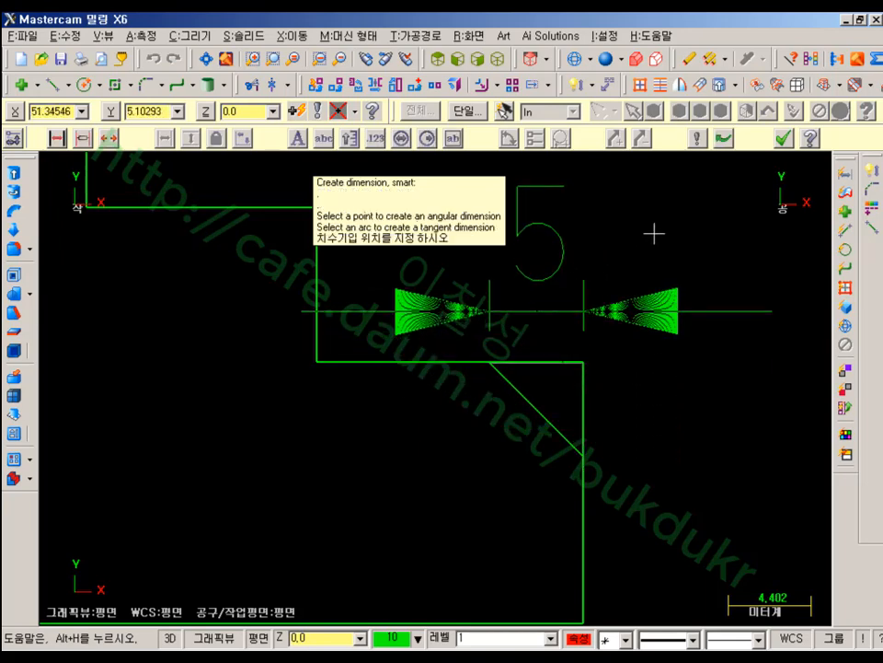
{"action": "middle_click_drag", "start_coordinate": [654, 235], "coordinate": [547, 305]}
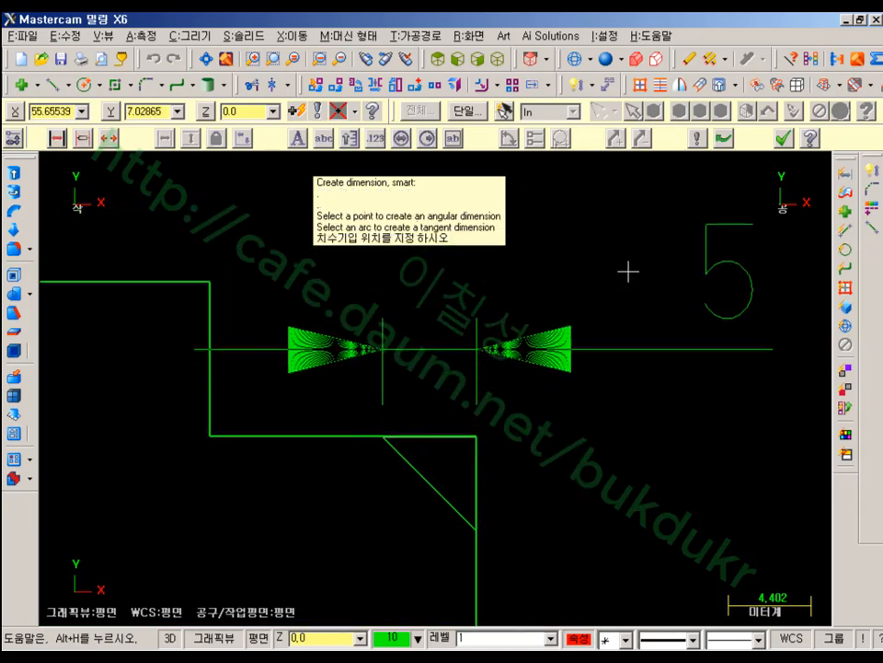
{"action": "left_click", "coordinate": [635, 348]}
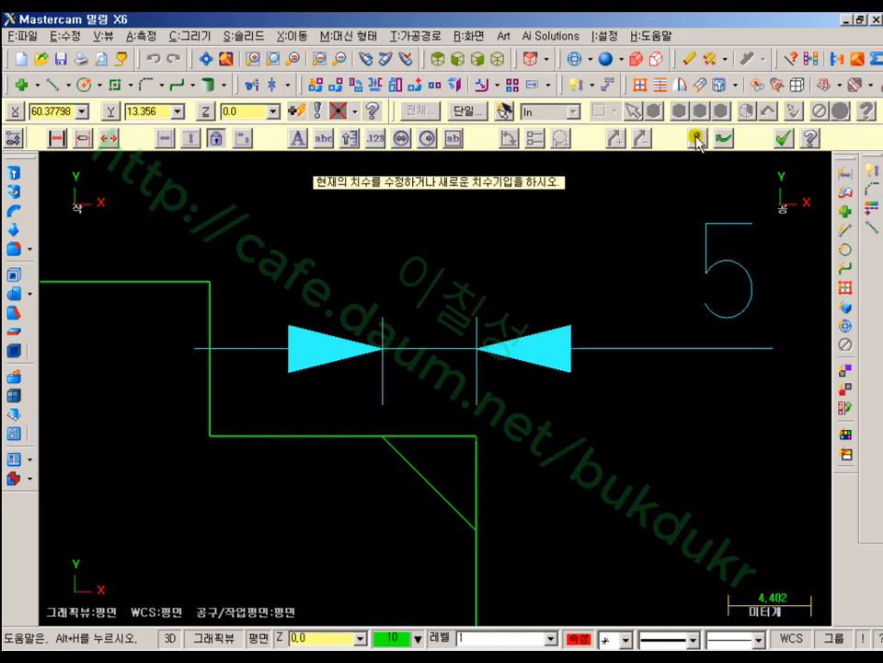
- Set the dimension's text height to 2 with the current proportions kept, and place it again above the chamfered corner
{"action": "left_click", "coordinate": [348, 138]}
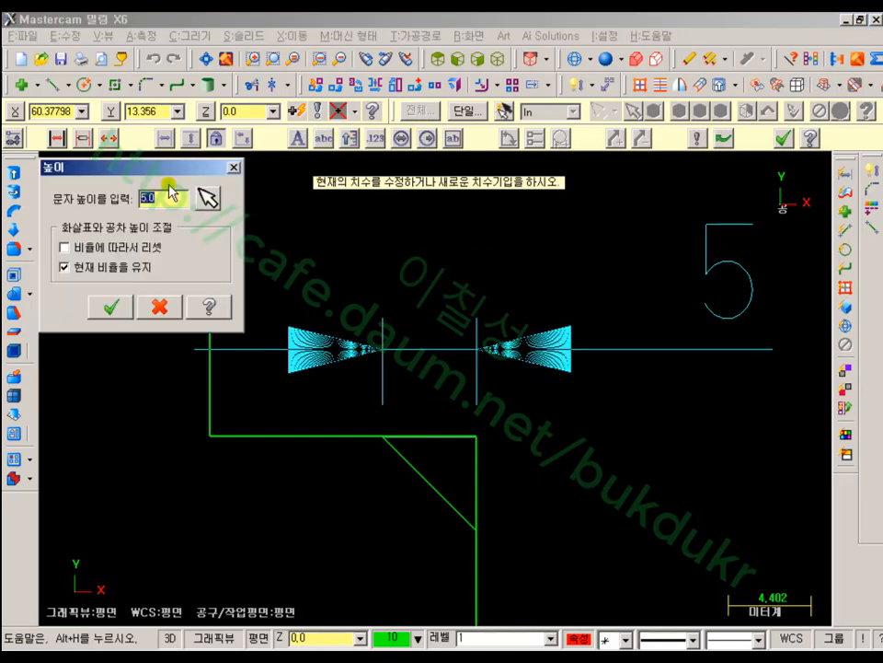
{"action": "type", "text": "2"}
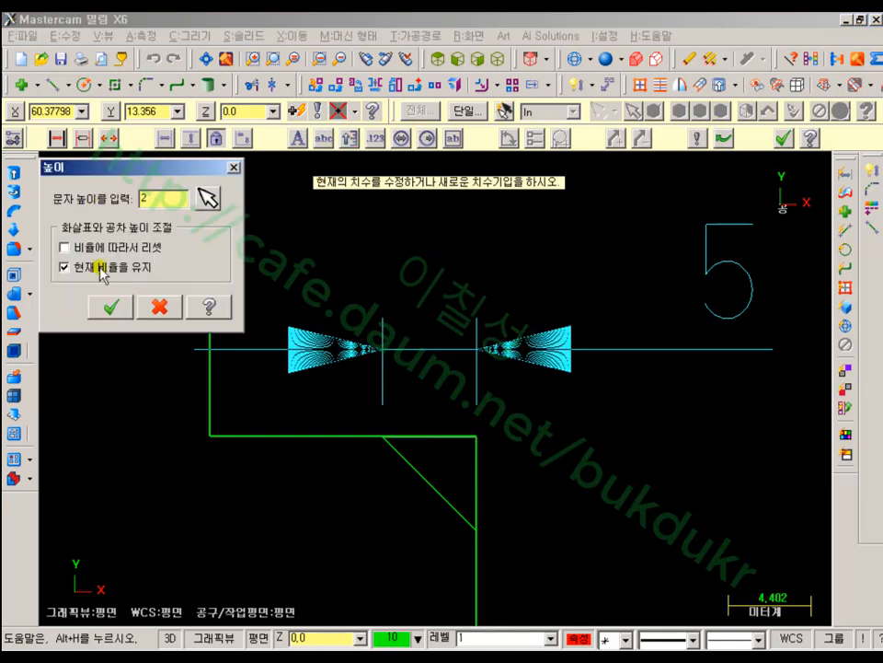
{"action": "left_click", "coordinate": [111, 306]}
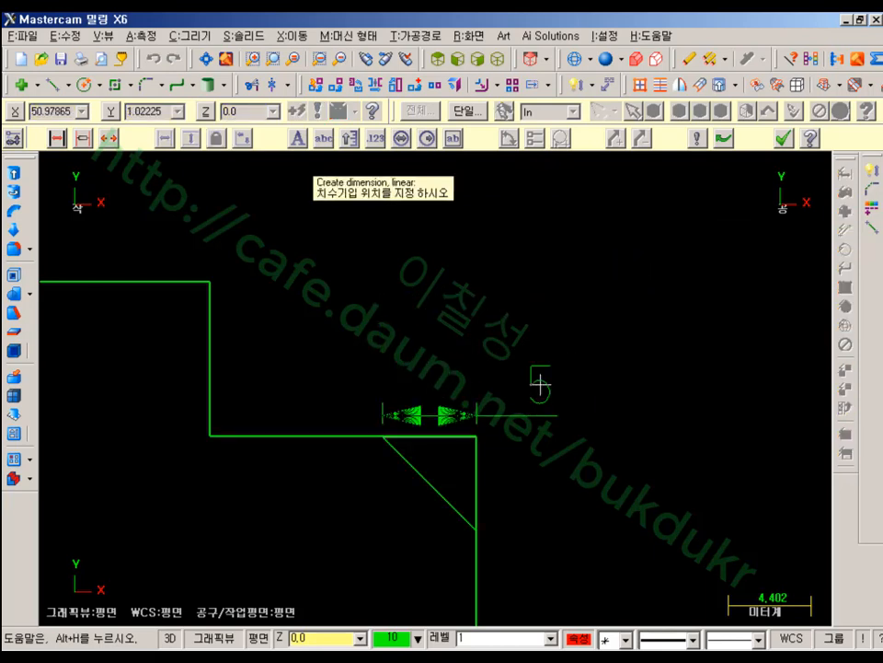
{"action": "left_click", "coordinate": [578, 339]}
{"action": "scroll", "coordinate": [593, 616], "scroll_direction": "up", "scroll_amount": 1}
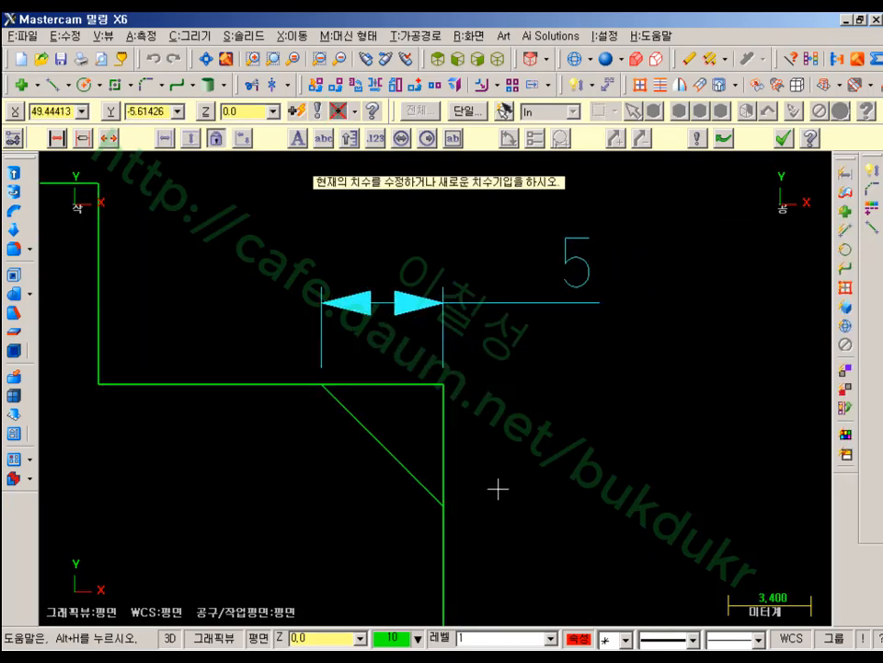
- Dimension the chamfer's vertical leg from the corner to its lower end, place it outside the profile and finish dimensioning
{"action": "left_click", "coordinate": [448, 386]}
{"action": "left_click", "coordinate": [447, 505]}
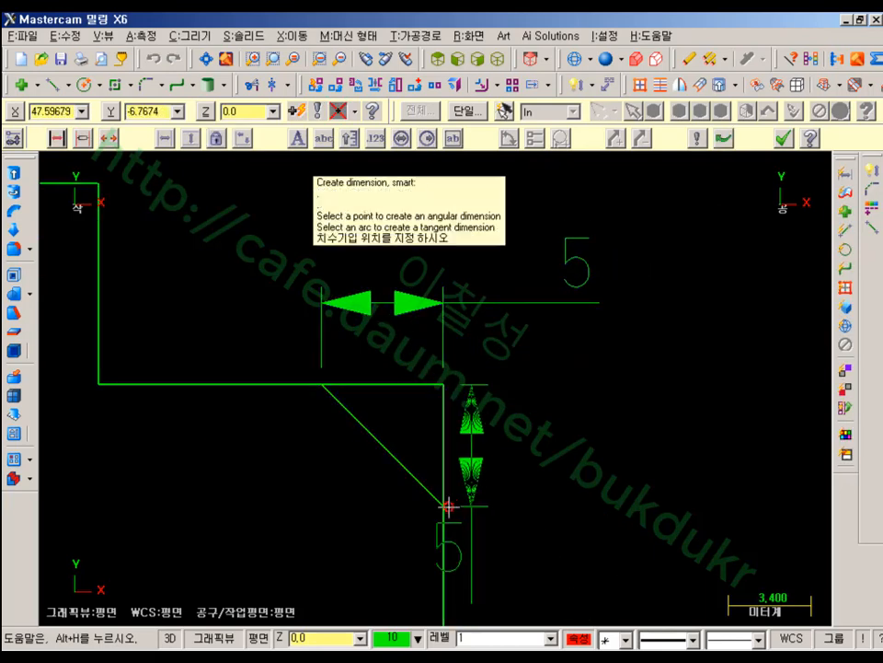
{"action": "left_click", "coordinate": [567, 559]}
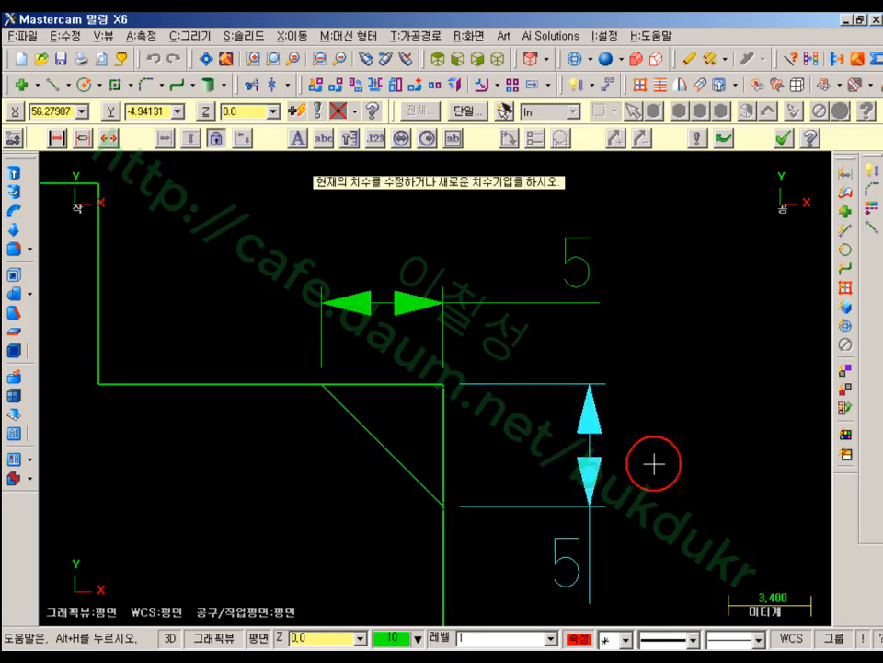
{"action": "scroll", "coordinate": [654, 464], "scroll_direction": "down", "scroll_amount": 1}
{"action": "middle_click_drag", "start_coordinate": [654, 464], "coordinate": [493, 442]}
{"action": "scroll", "coordinate": [492, 442], "scroll_direction": "down", "scroll_amount": 1}
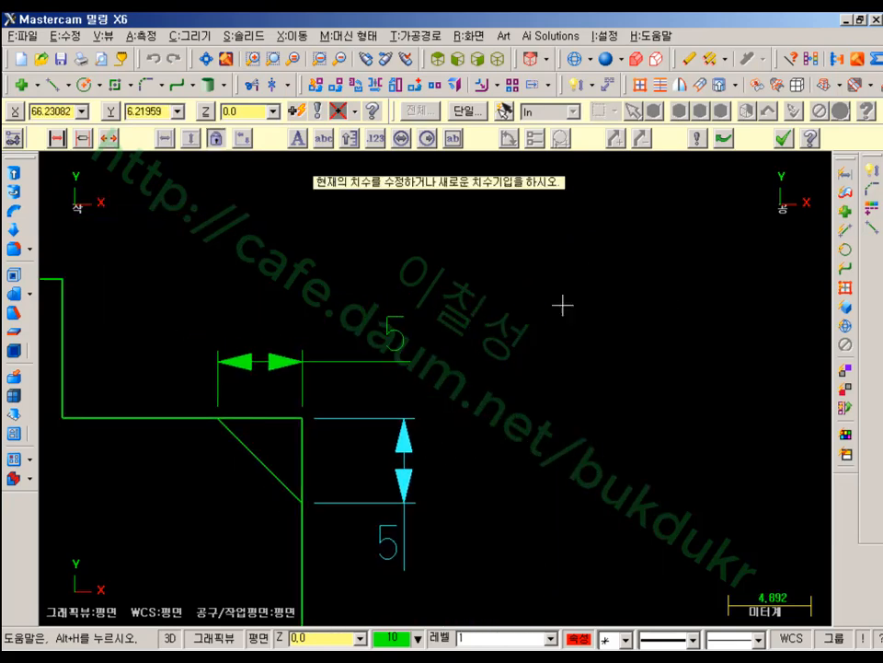
{"action": "left_click", "coordinate": [783, 138]}
- Create a C5 label with a single leader pointing to the middle of the chamfer line, with its text outside the corner
{"action": "left_click", "coordinate": [607, 87]}
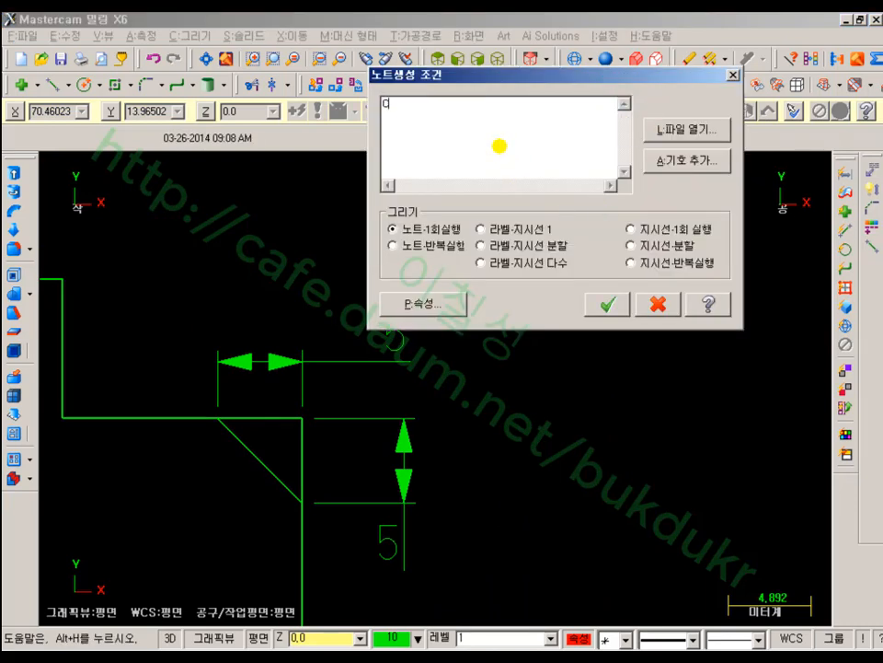
{"action": "left_click", "coordinate": [481, 228]}
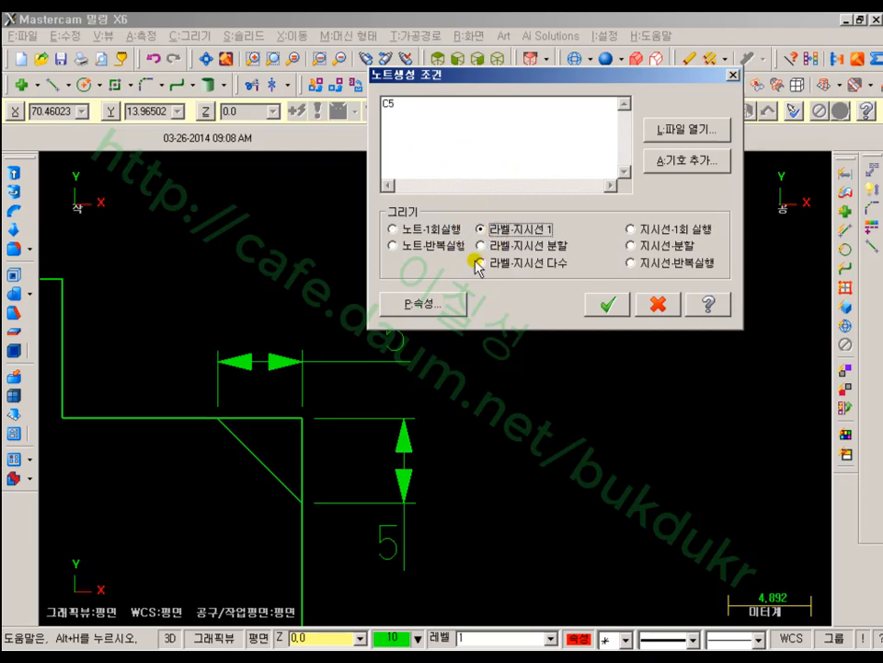
{"action": "left_click", "coordinate": [607, 304]}
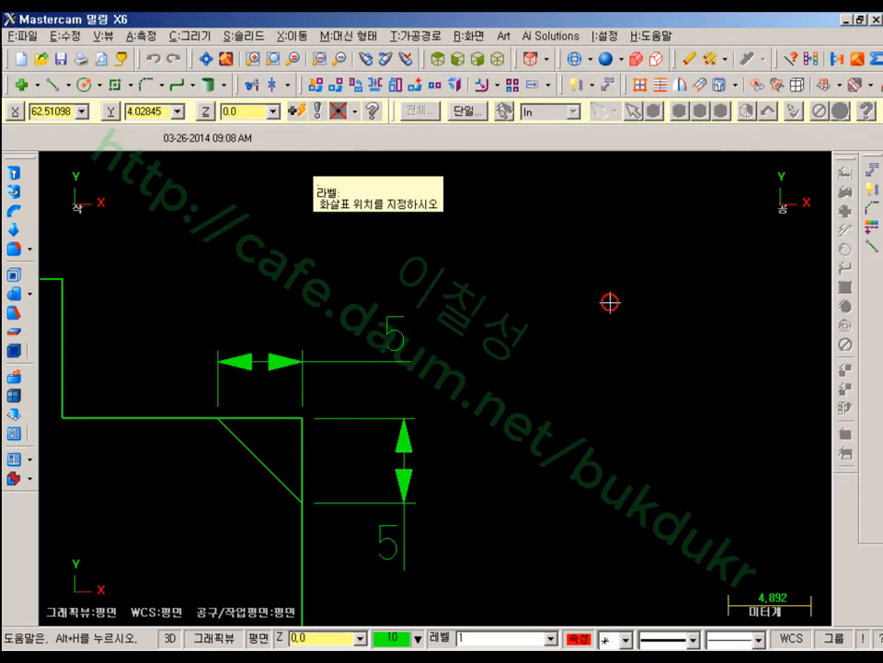
{"action": "left_click", "coordinate": [261, 467]}
{"action": "left_click", "coordinate": [509, 352]}
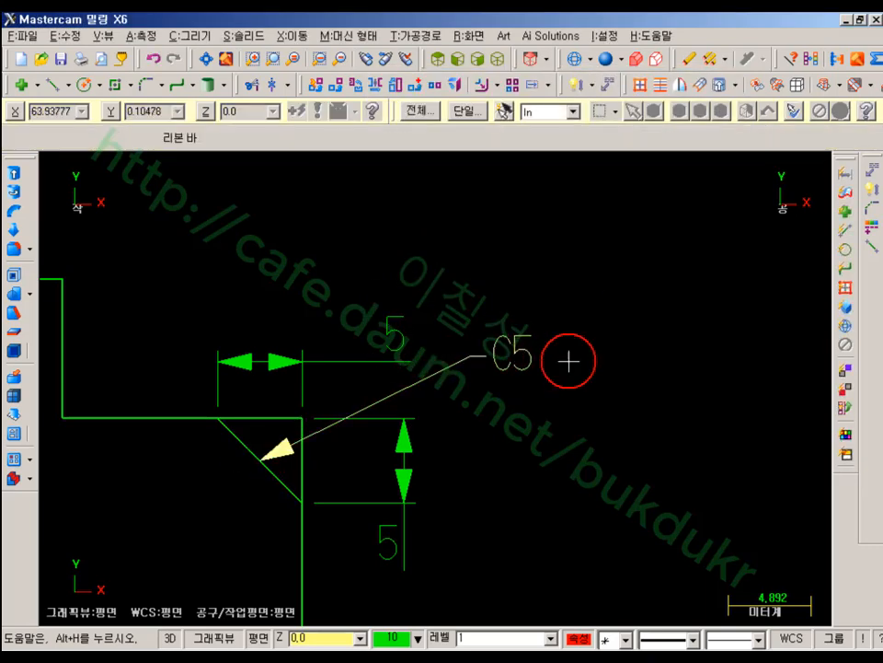
{"action": "scroll", "coordinate": [360, 454], "scroll_direction": "up", "scroll_amount": 2}
{"action": "scroll", "coordinate": [360, 455], "scroll_direction": "up", "scroll_amount": 1}
{"action": "middle_click_drag", "start_coordinate": [596, 342], "coordinate": [634, 311]}
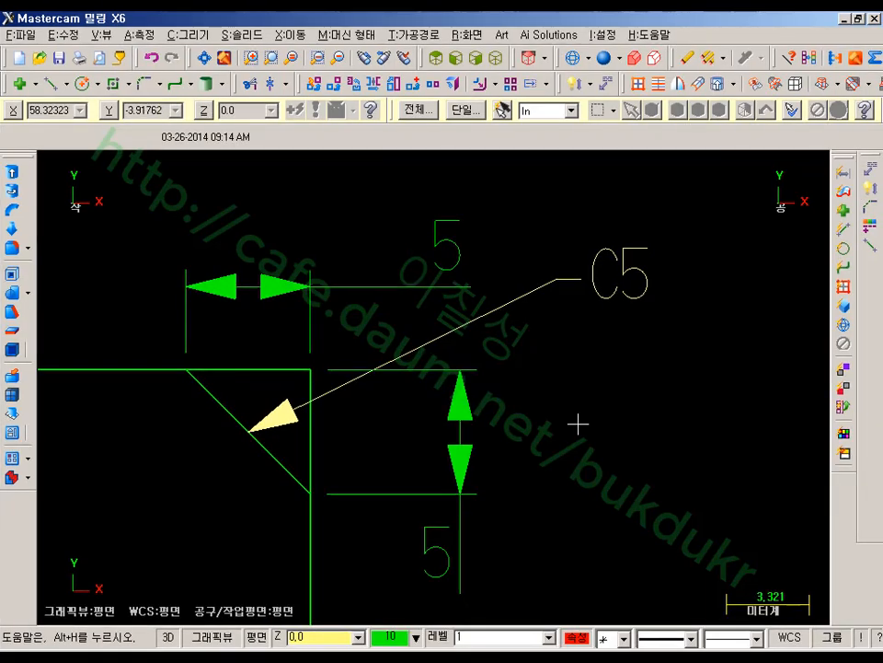
- Create a trimmed 1 Distance chamfer of 5.0 on the outer corner of the middle step
{"action": "scroll", "coordinate": [571, 418], "scroll_direction": "down", "scroll_amount": 1}
{"action": "middle_click_drag", "start_coordinate": [550, 409], "coordinate": [650, 366]}
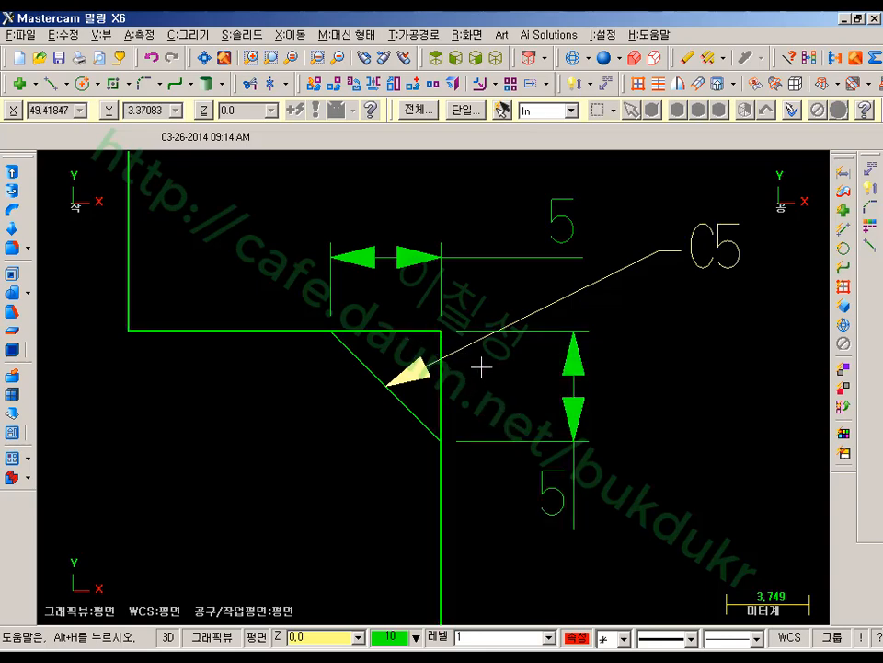
{"action": "scroll", "coordinate": [485, 370], "scroll_direction": "down", "scroll_amount": 1}
{"action": "middle_click_drag", "start_coordinate": [454, 371], "coordinate": [619, 448]}
{"action": "left_click", "coordinate": [870, 207]}
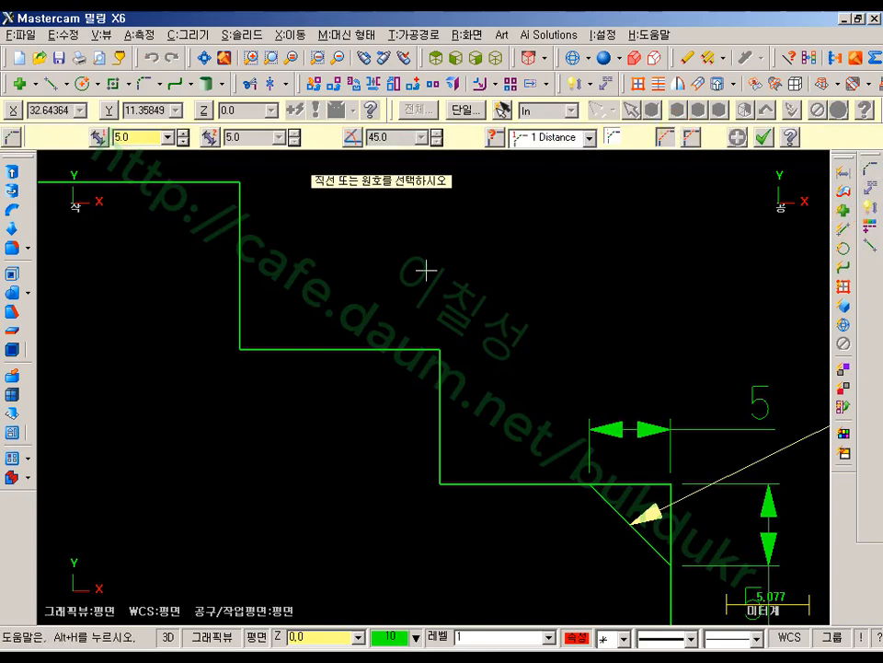
{"action": "left_click", "coordinate": [371, 355]}
{"action": "left_click", "coordinate": [439, 444]}
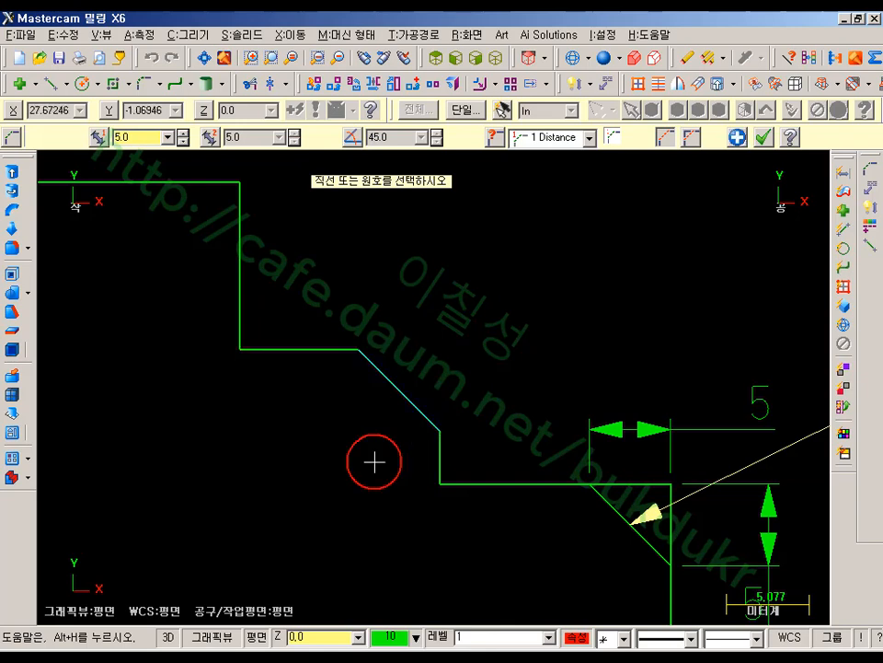
{"action": "scroll", "coordinate": [228, 379], "scroll_direction": "up", "scroll_amount": 3}
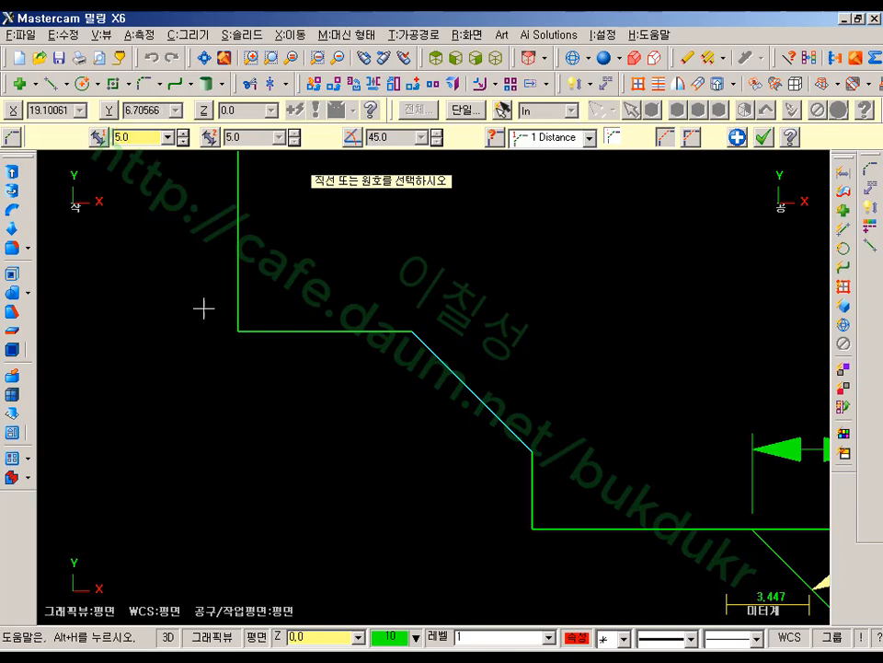
{"action": "scroll", "coordinate": [346, 366], "scroll_direction": "down", "scroll_amount": 2}
{"action": "middle_click_drag", "start_coordinate": [319, 363], "coordinate": [172, 306]}
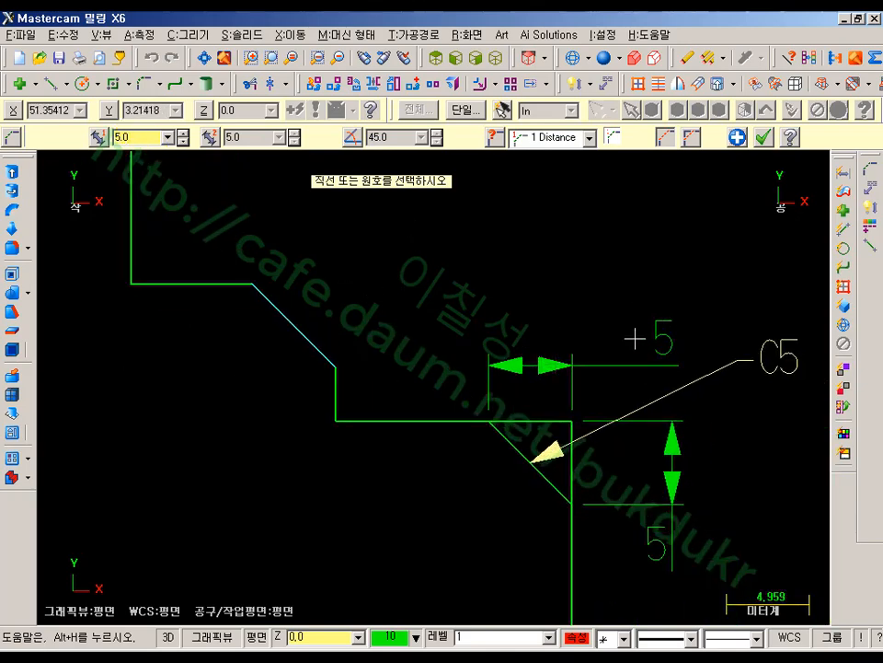
{"action": "mouse_move", "coordinate": [630, 374]}
{"action": "left_mouse_down"}
{"action": "mouse_move", "coordinate": [615, 305]}
{"action": "mouse_move", "coordinate": [630, 377]}
{"action": "left_mouse_up"}
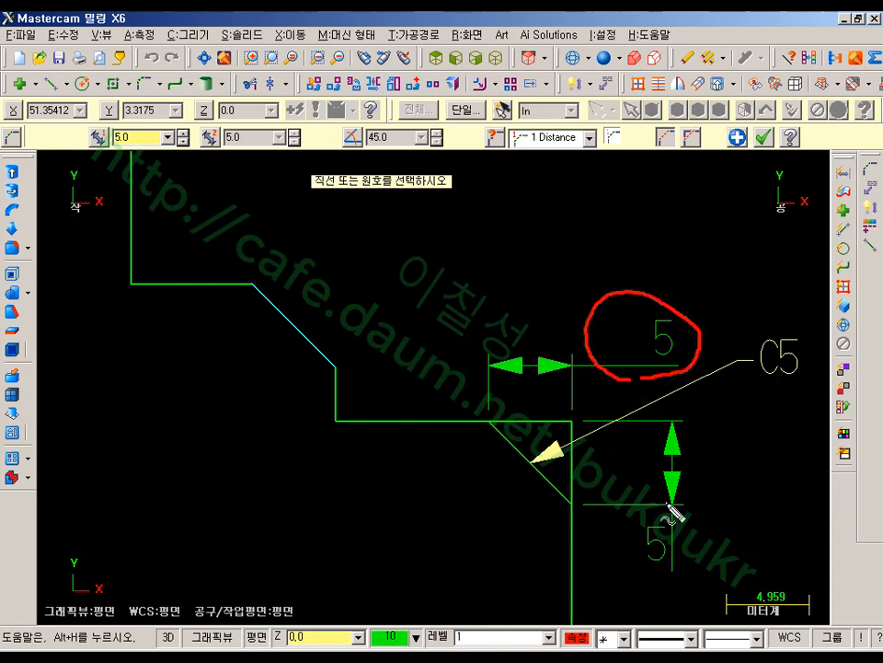
{"action": "mouse_move", "coordinate": [660, 578]}
{"action": "left_mouse_down"}
{"action": "mouse_move", "coordinate": [626, 548]}
{"action": "mouse_move", "coordinate": [683, 587]}
{"action": "left_mouse_up"}
{"action": "left_click_drag", "start_coordinate": [492, 411], "coordinate": [493, 435]}
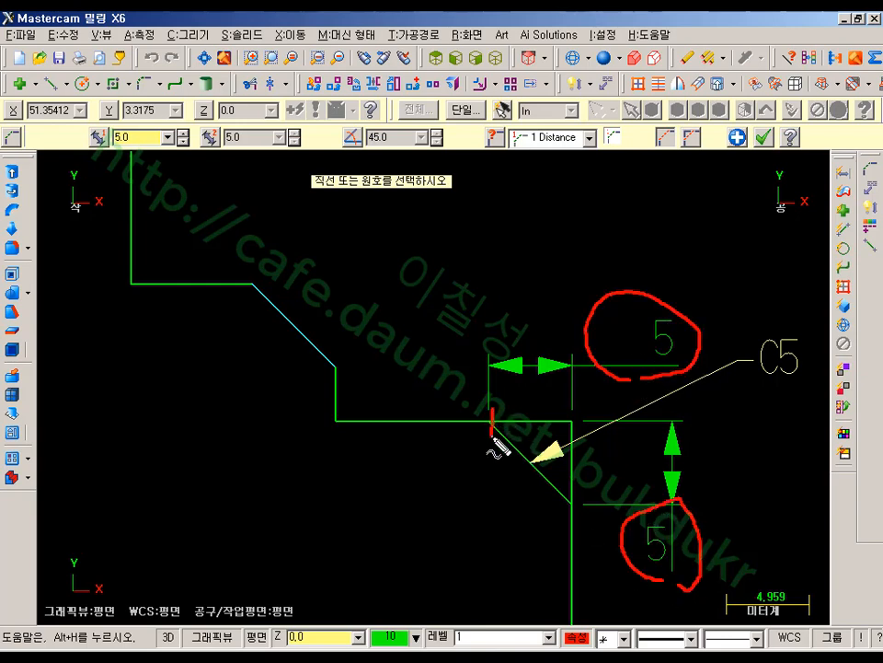
{"action": "left_click_drag", "start_coordinate": [566, 405], "coordinate": [578, 443]}
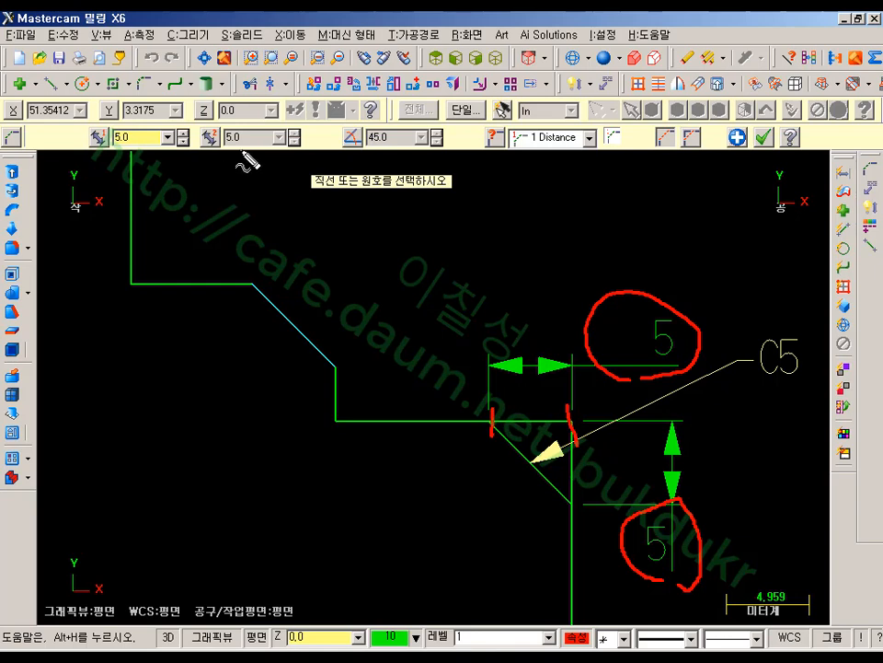
{"action": "left_click_drag", "start_coordinate": [483, 151], "coordinate": [609, 151]}
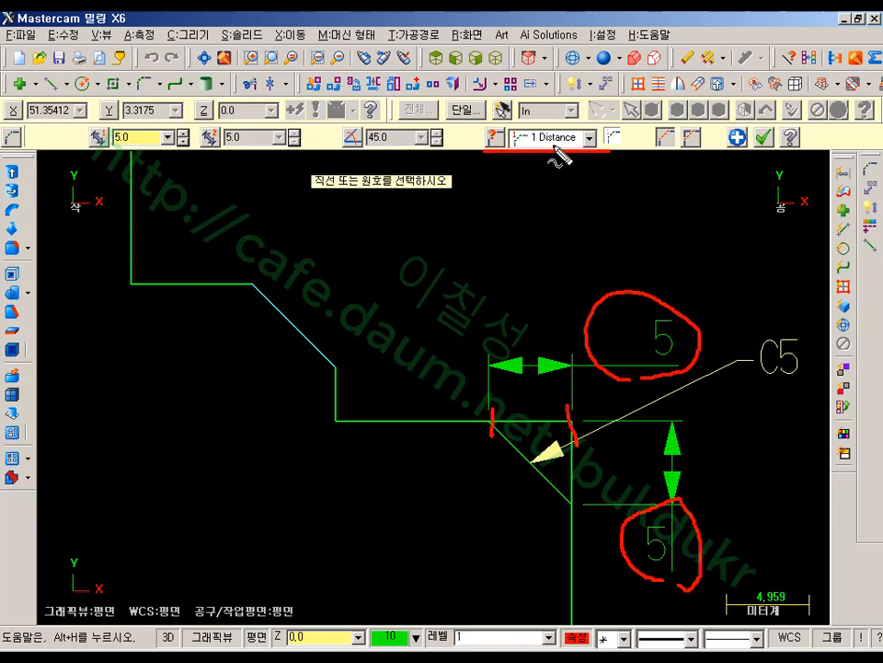
{"action": "key", "text": "Escape"}
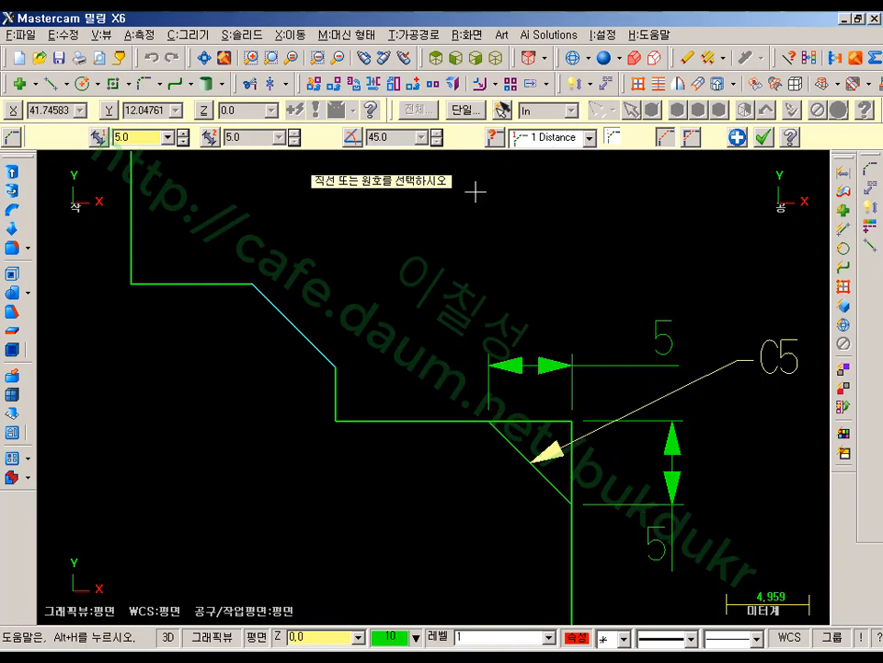
- Change the middle step's chamfer to 2 Distances with a first distance of 7.0 and a second of 5.0, and accept it
{"action": "left_click", "coordinate": [589, 139]}
{"action": "left_click", "coordinate": [560, 171]}
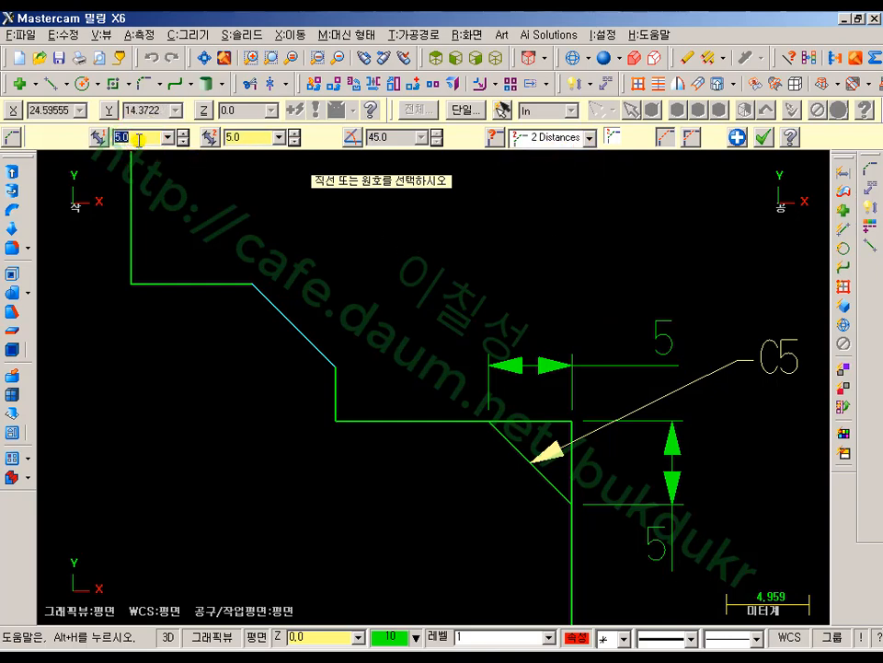
{"action": "left_click", "coordinate": [256, 139]}
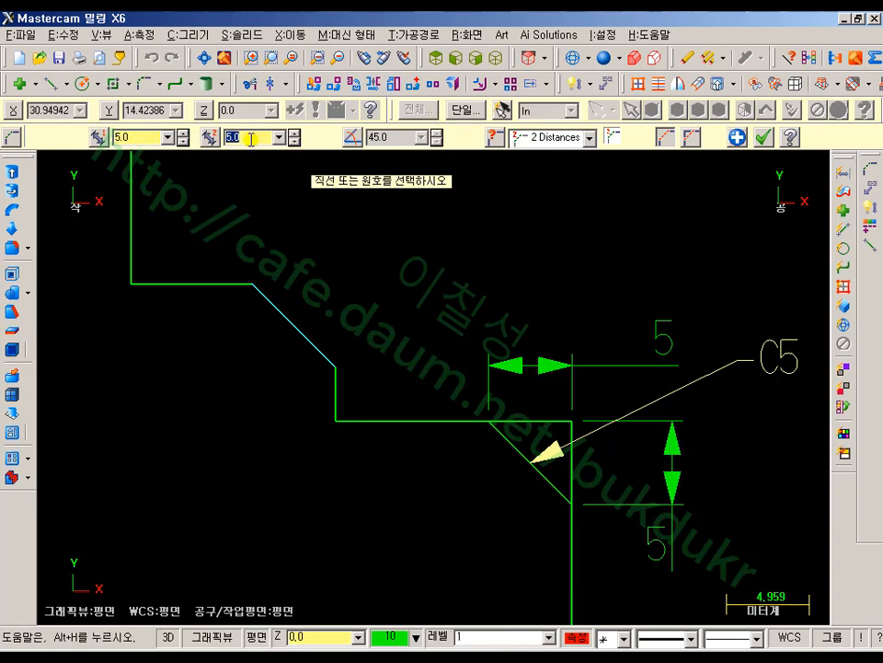
{"action": "left_click", "coordinate": [136, 134]}
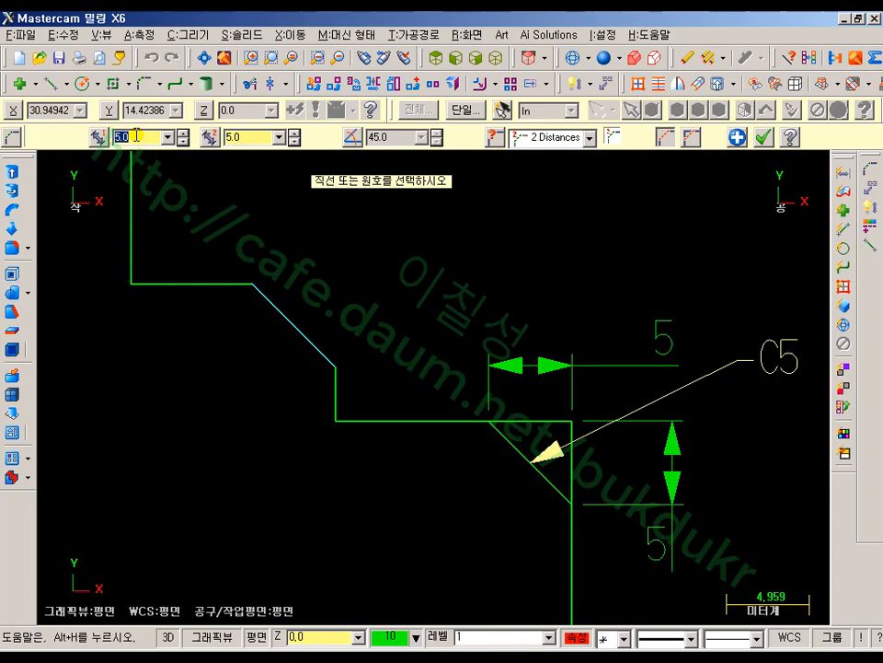
{"action": "key", "text": "Return"}
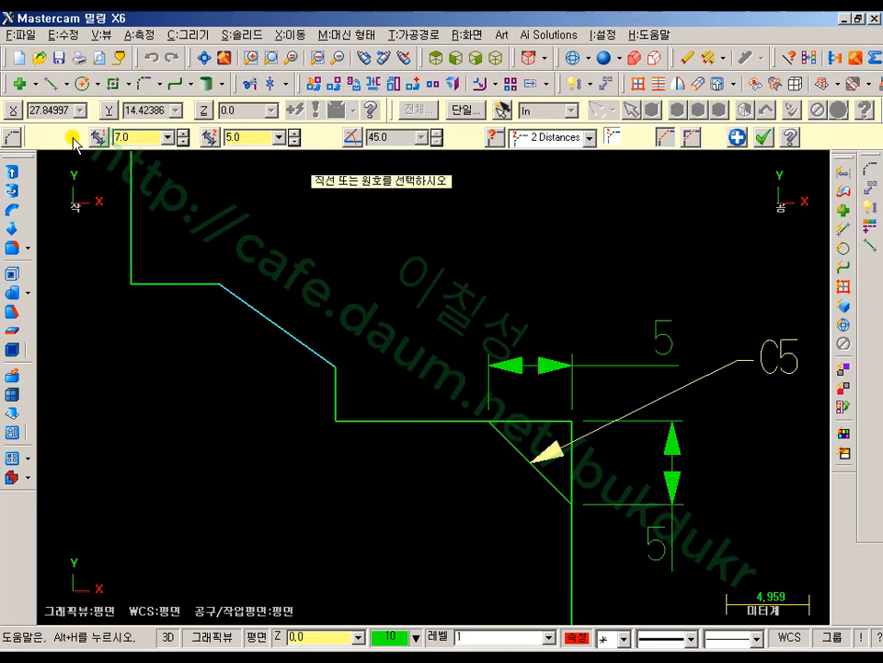
{"action": "left_click", "coordinate": [766, 138]}
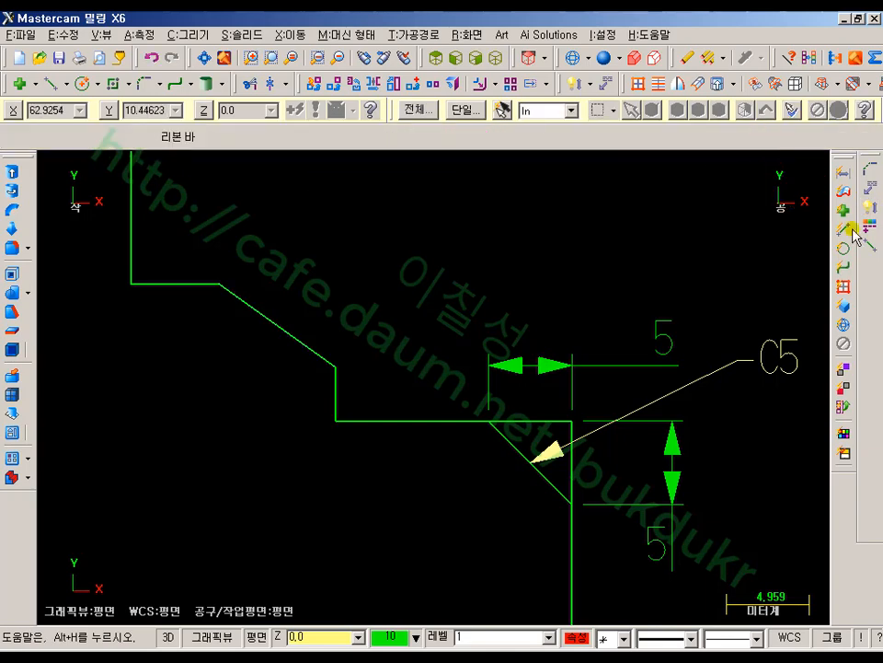
- Dimension the horizontal and vertical legs of the unequal chamfer, placing one dimension above the profile and the other outside the chamfer
{"action": "left_click", "coordinate": [868, 207]}
{"action": "left_click", "coordinate": [322, 355]}
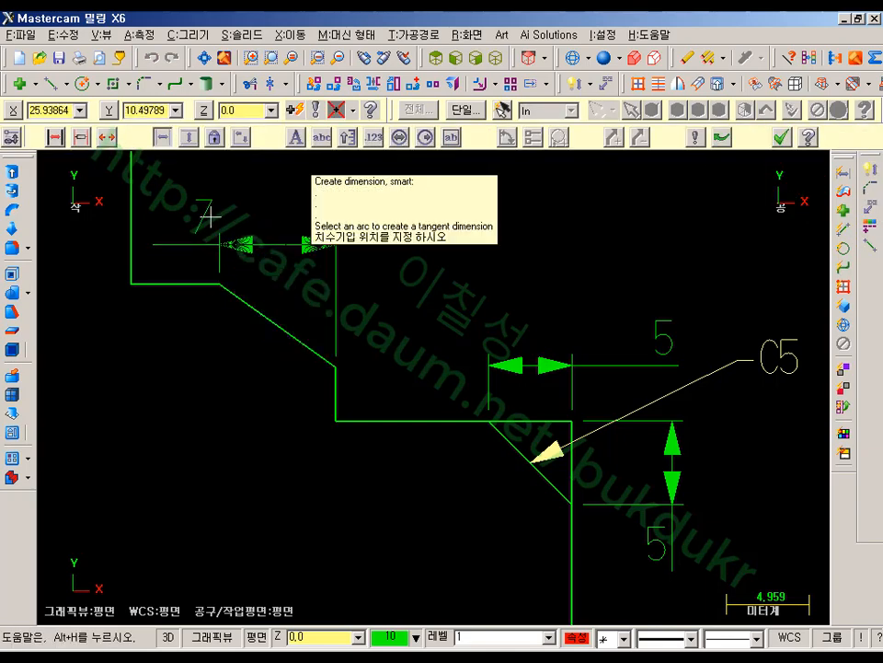
{"action": "left_click", "coordinate": [230, 236]}
{"action": "left_click", "coordinate": [247, 296]}
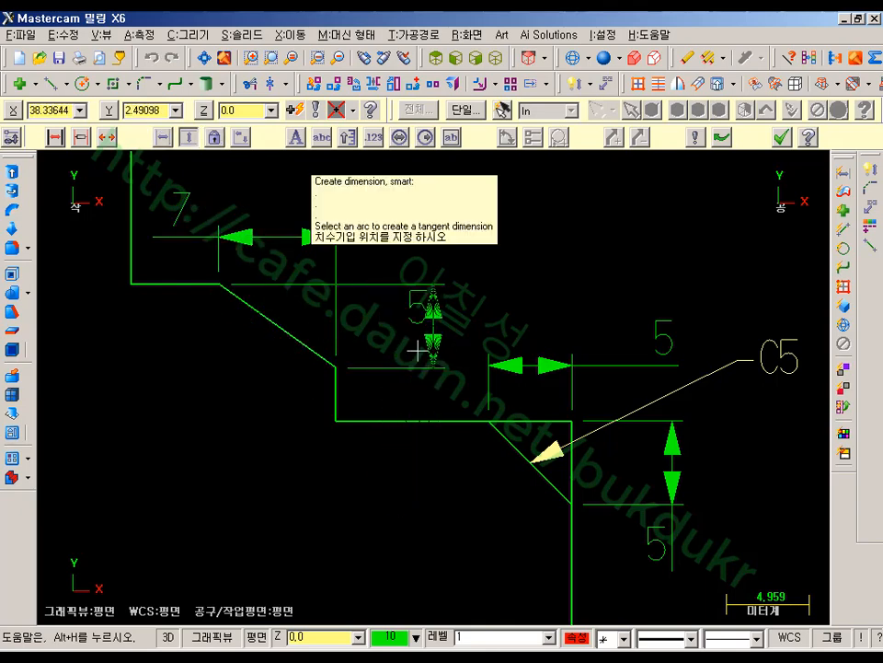
{"action": "left_click", "coordinate": [400, 330]}
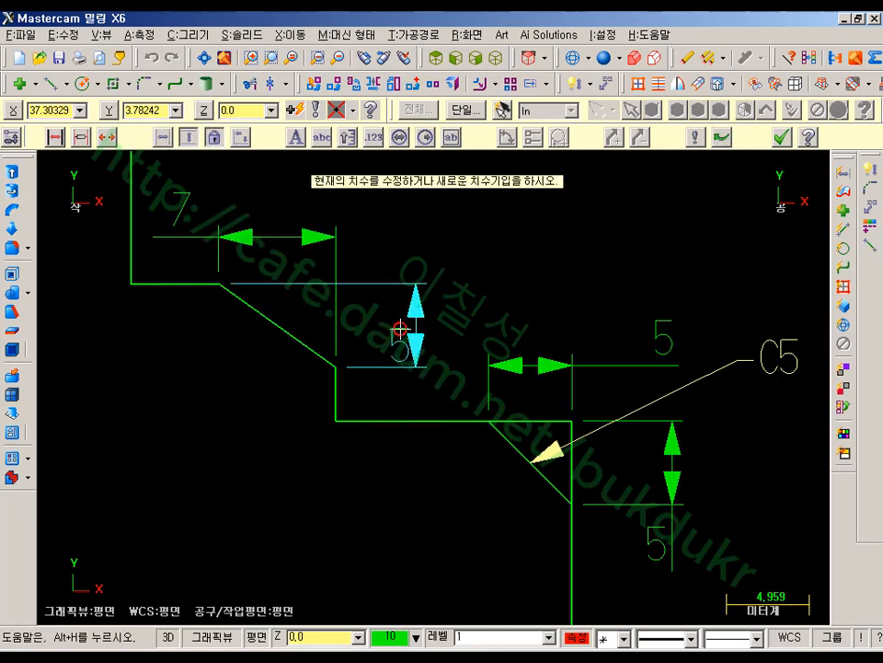
- Set the number of decimal places of the chamfer's vertical dimension to 0
{"action": "middle_click_drag", "start_coordinate": [322, 321], "coordinate": [419, 442]}
{"action": "scroll", "coordinate": [405, 454], "scroll_direction": "up", "scroll_amount": 3}
{"action": "left_click", "coordinate": [405, 454]}
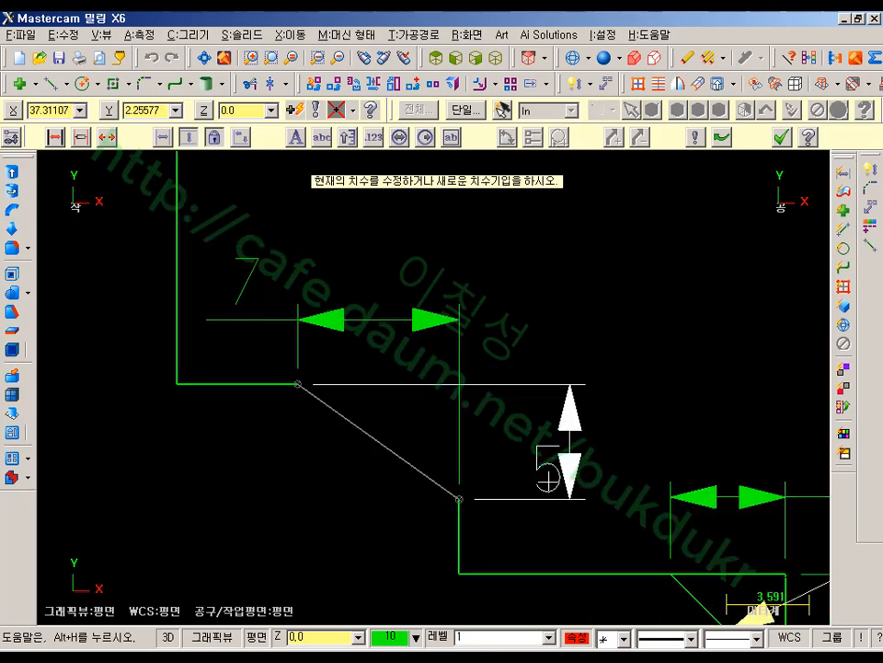
{"action": "left_click", "coordinate": [554, 465]}
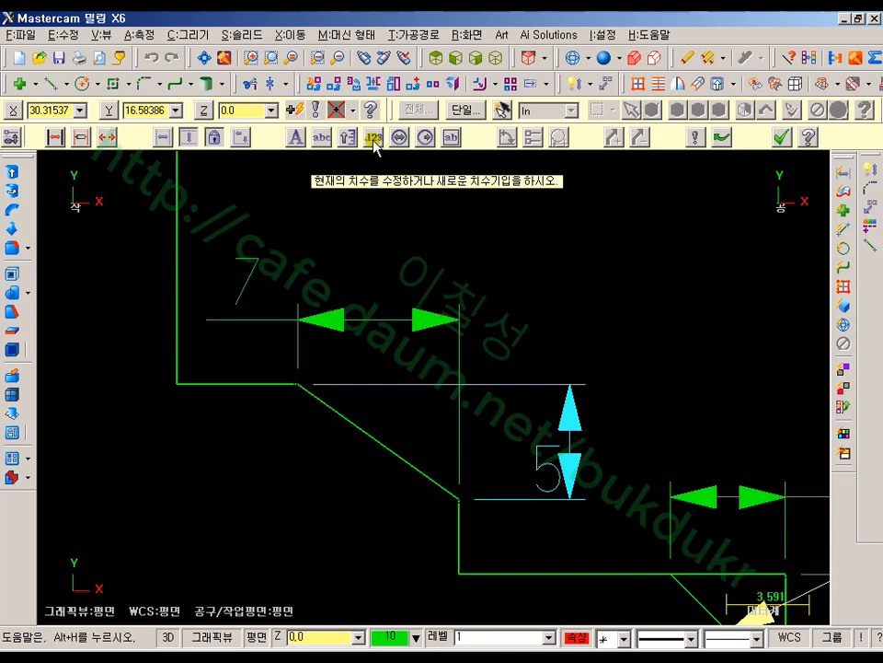
{"action": "left_click", "coordinate": [374, 139]}
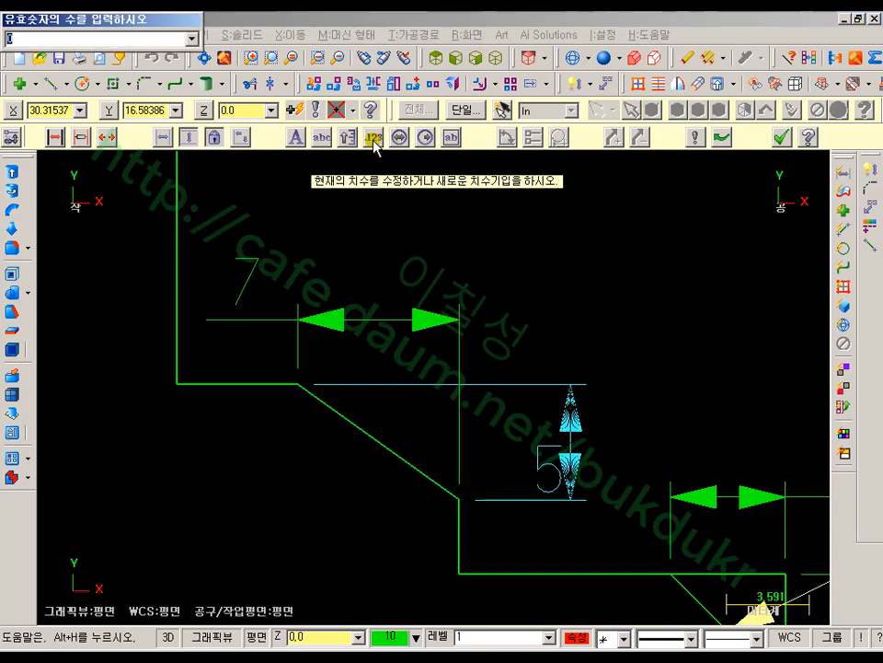
{"action": "type", "text": "0"}
{"action": "key", "text": "Return"}
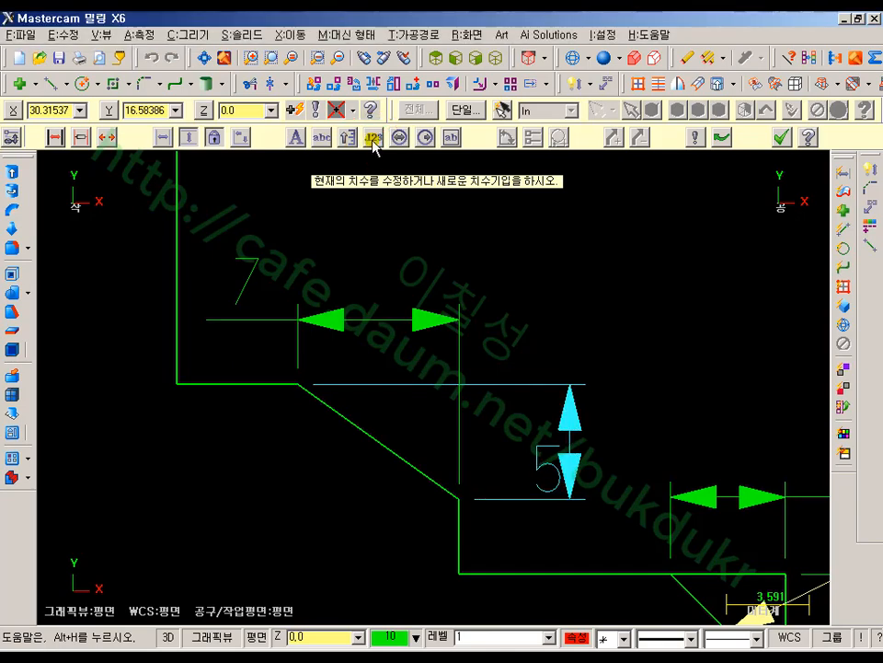
- Try the vertical dimension's text above the extension lines and place it back between them, outside the chamfer
{"action": "left_click", "coordinate": [545, 467]}
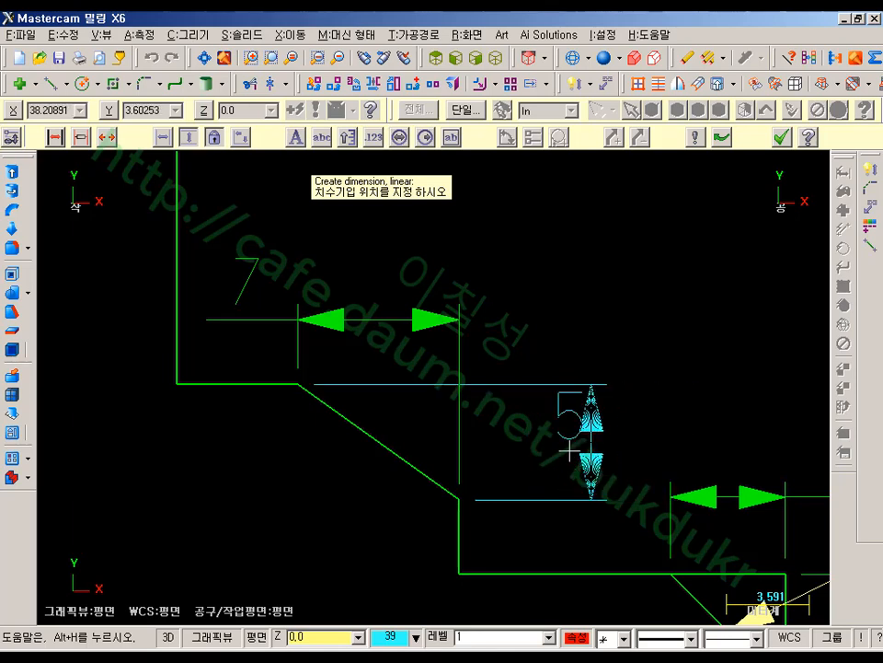
{"action": "left_click", "coordinate": [561, 368]}
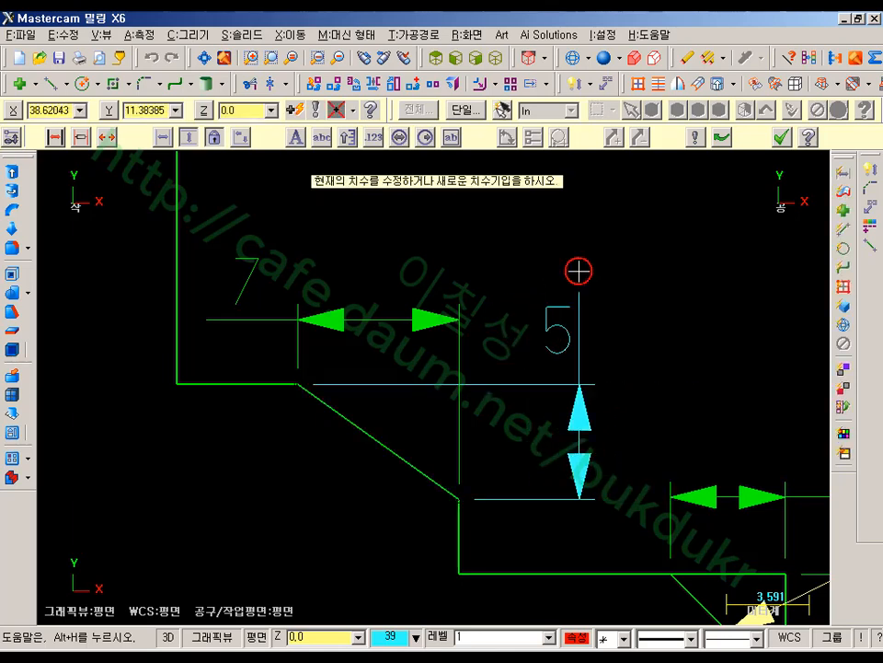
{"action": "left_click", "coordinate": [372, 140]}
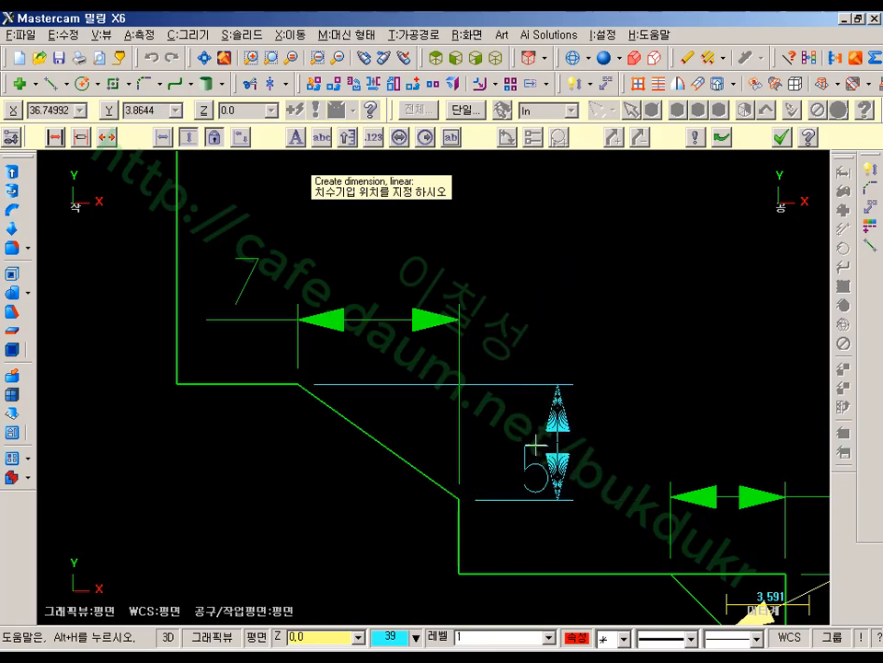
{"action": "left_click", "coordinate": [542, 461]}
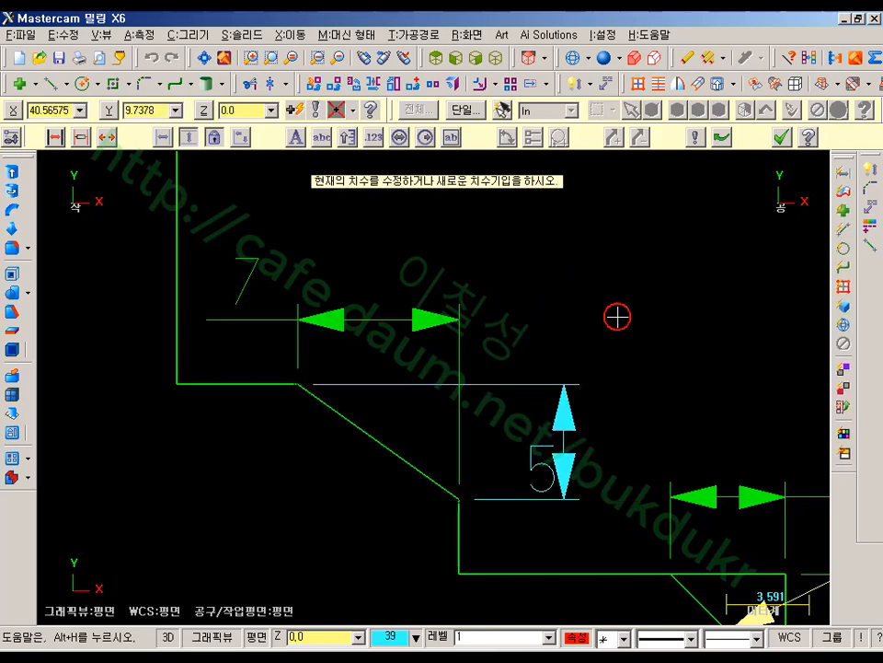
- Turn on automatic centring of the dimension text in the drafting options' dimension attributes and apply the options
{"action": "left_click", "coordinate": [694, 140]}
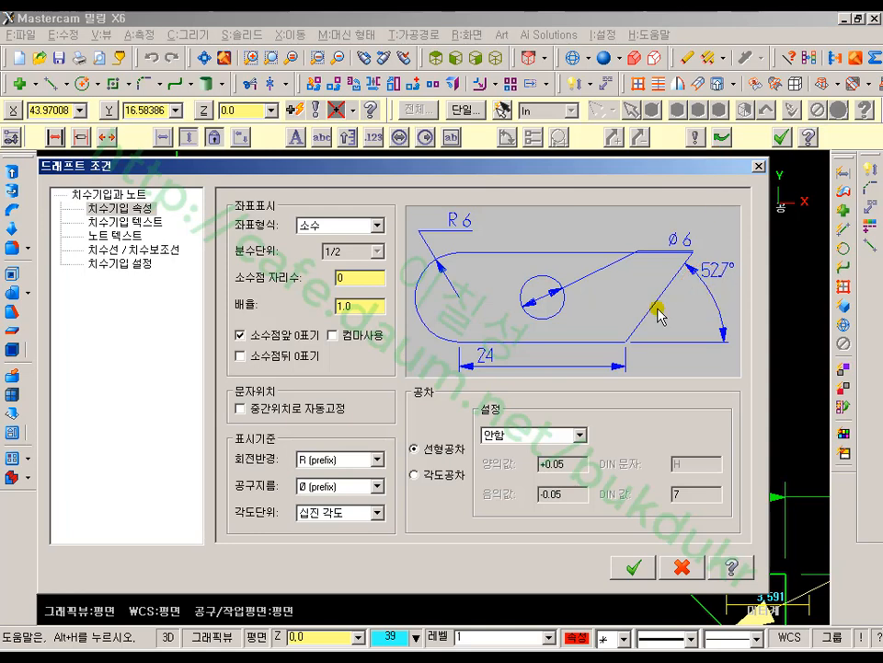
{"action": "left_click", "coordinate": [134, 223]}
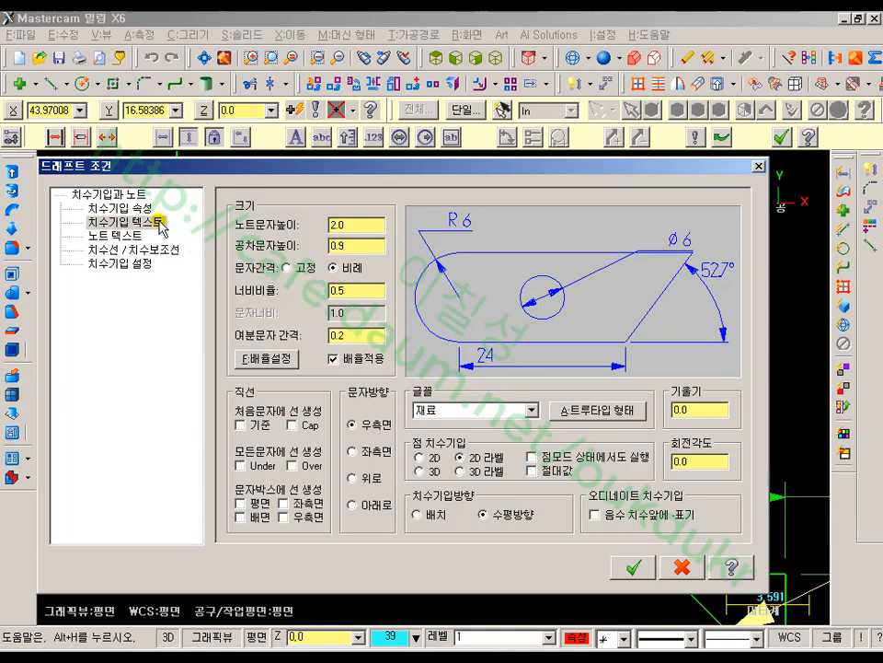
{"action": "double_click", "coordinate": [135, 206]}
{"action": "double_click", "coordinate": [125, 196]}
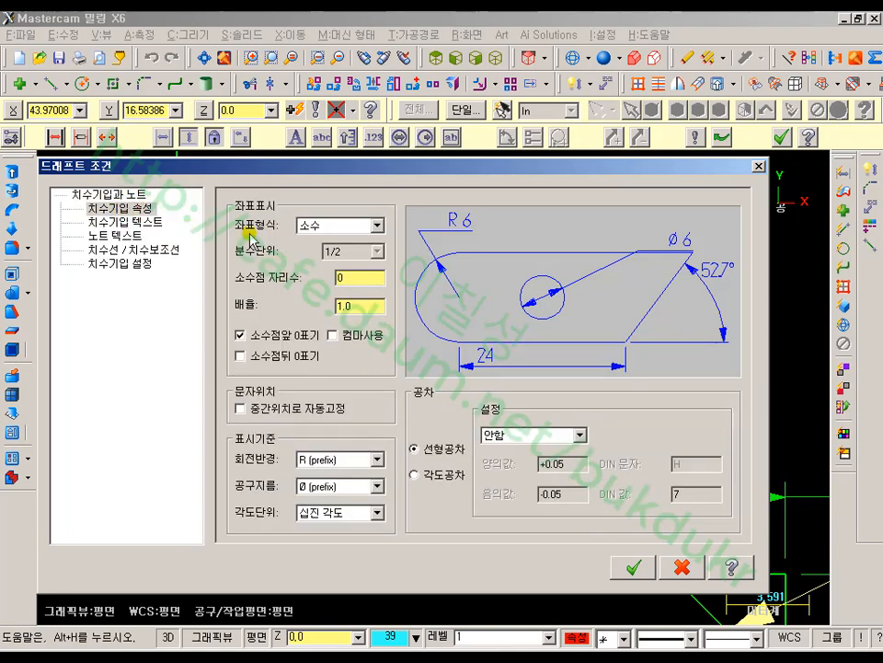
{"action": "left_click", "coordinate": [246, 408]}
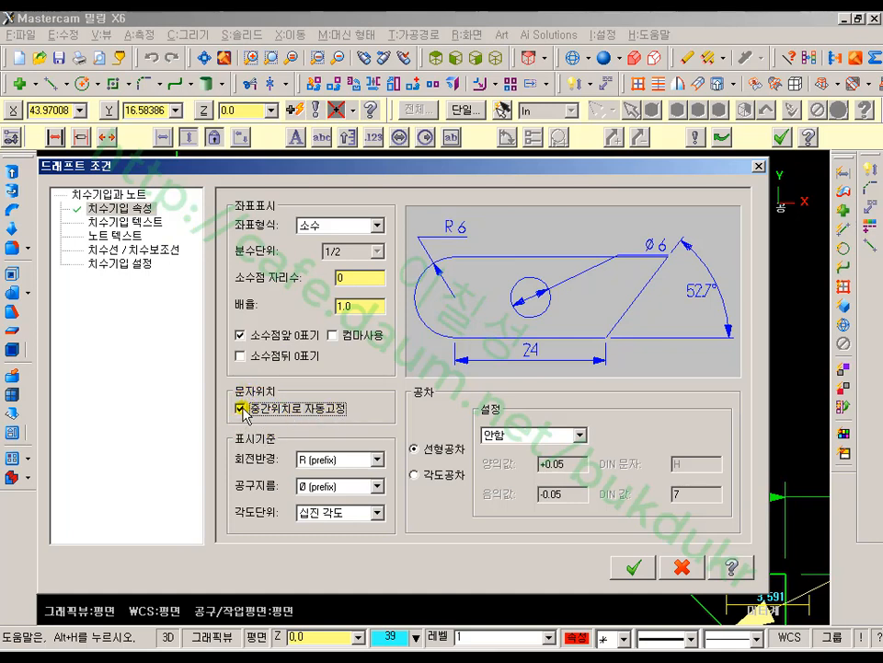
{"action": "left_click", "coordinate": [633, 566]}
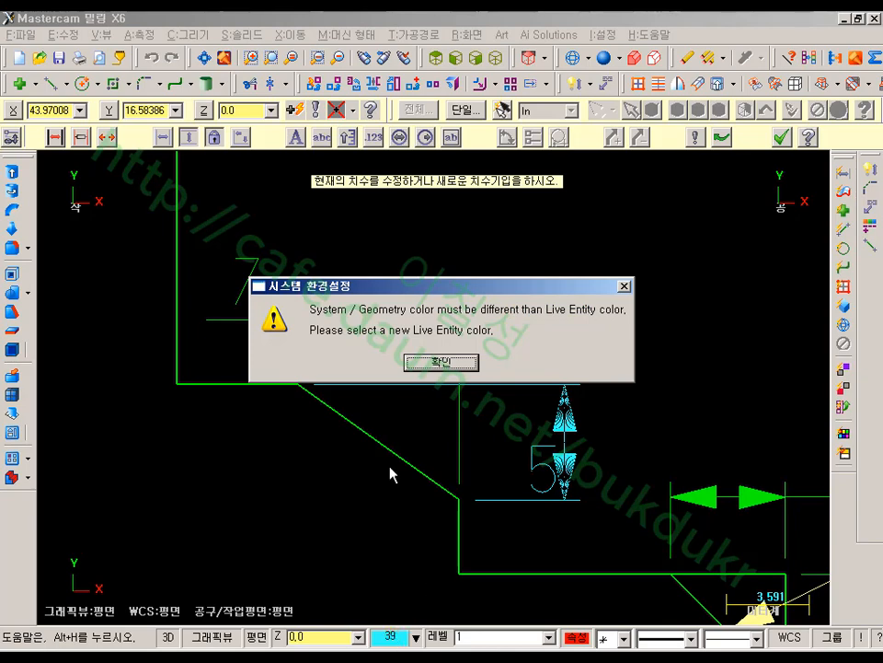
- Acknowledge the color conflict and choose green 10 as the Live Entity color
{"action": "left_click", "coordinate": [447, 363]}
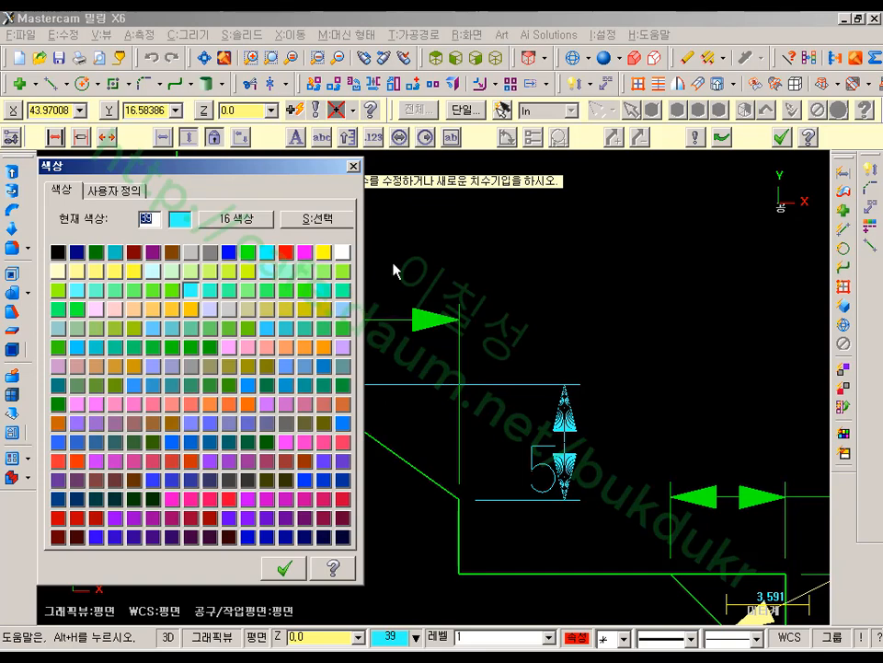
{"action": "left_click", "coordinate": [355, 167]}
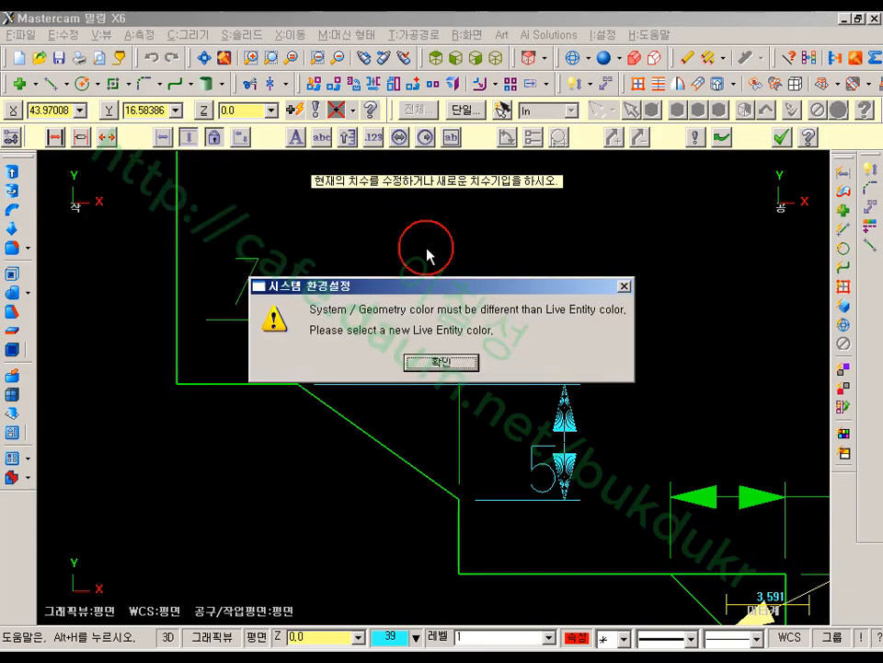
{"action": "left_click", "coordinate": [456, 364]}
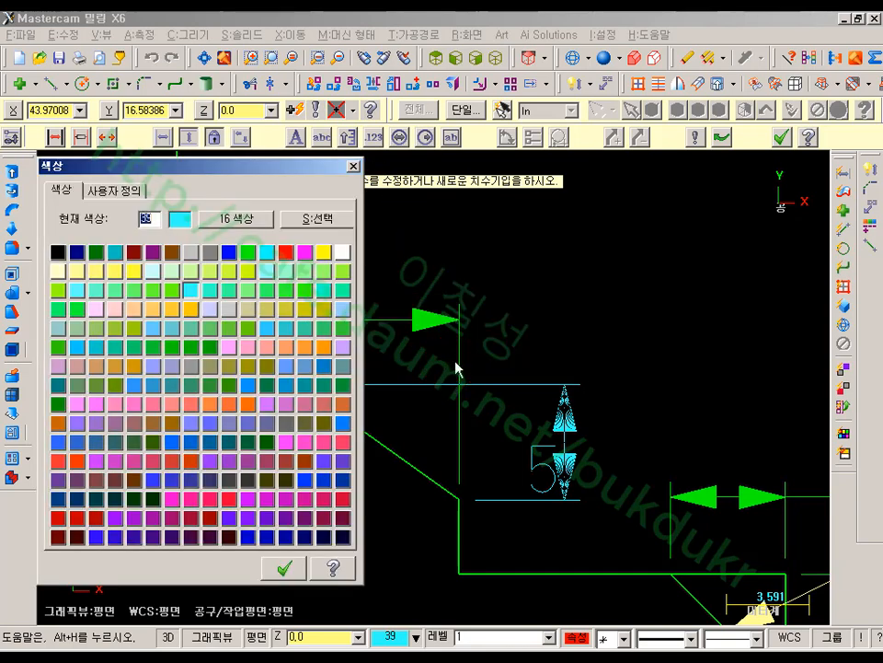
{"action": "left_click", "coordinate": [409, 635]}
{"action": "left_click", "coordinate": [248, 253]}
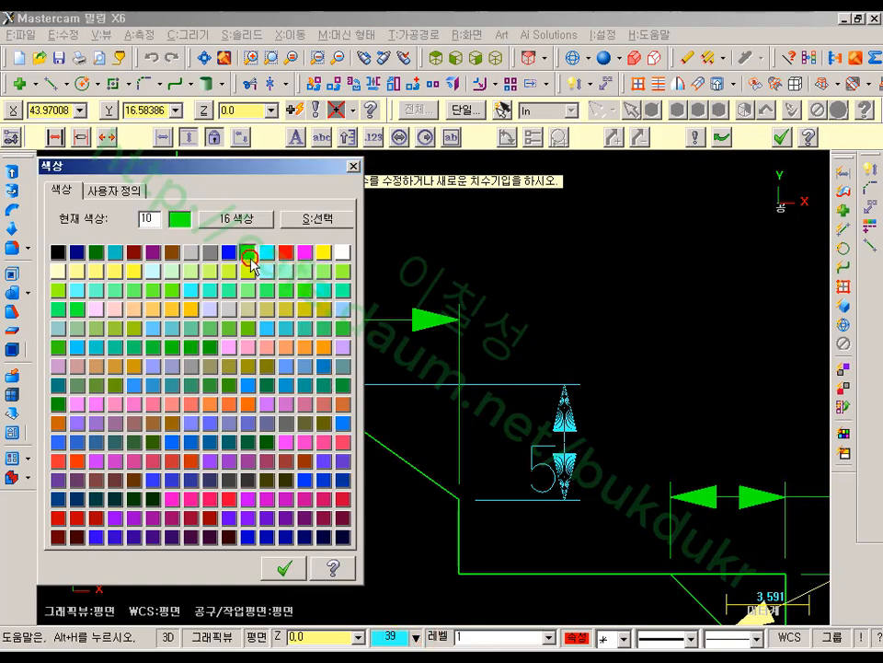
{"action": "left_click", "coordinate": [286, 568]}
- Set the system color back to green 10 and select a new Live Entity color that differs from it
{"action": "scroll", "coordinate": [557, 514], "scroll_direction": "up", "scroll_amount": 1}
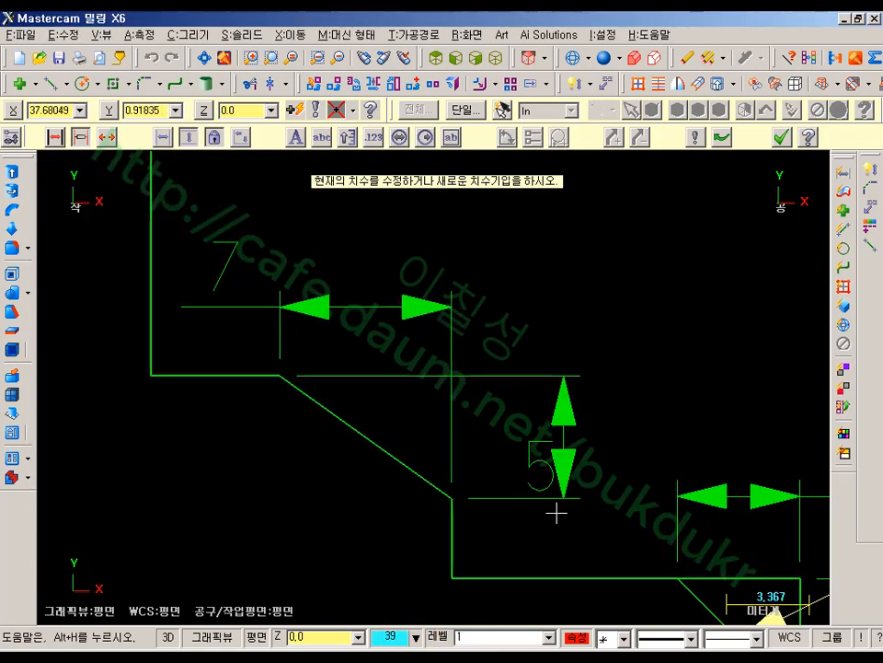
{"action": "middle_click_drag", "start_coordinate": [556, 512], "coordinate": [568, 438]}
{"action": "left_click", "coordinate": [412, 637]}
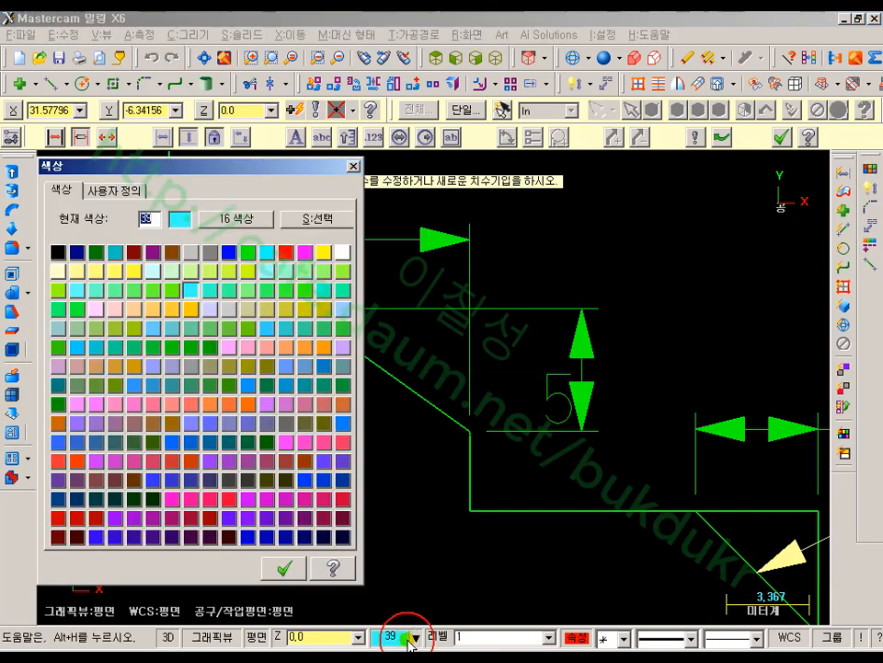
{"action": "left_click", "coordinate": [248, 252]}
{"action": "left_click", "coordinate": [283, 571]}
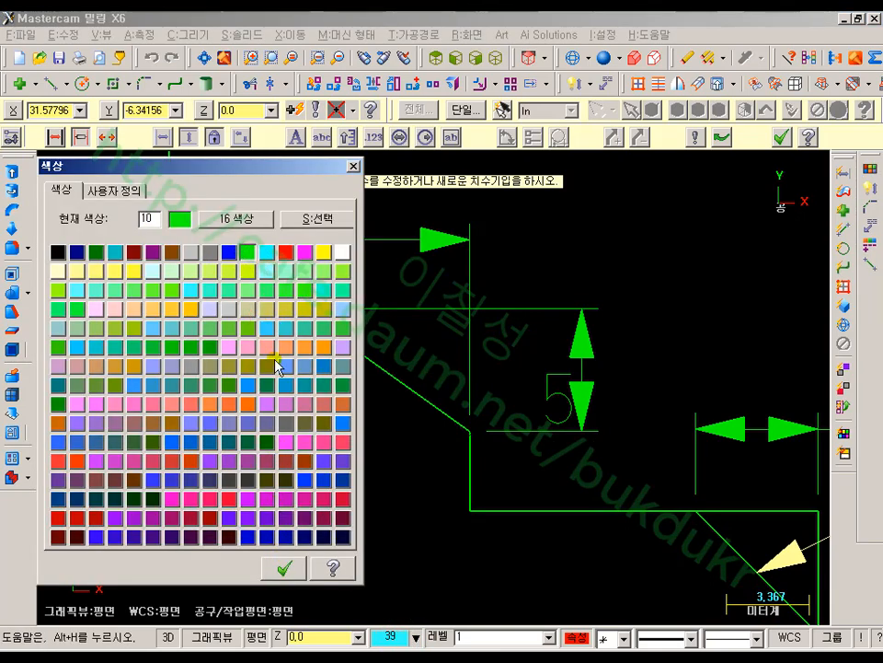
{"action": "left_click", "coordinate": [281, 570]}
{"action": "left_click", "coordinate": [452, 363]}
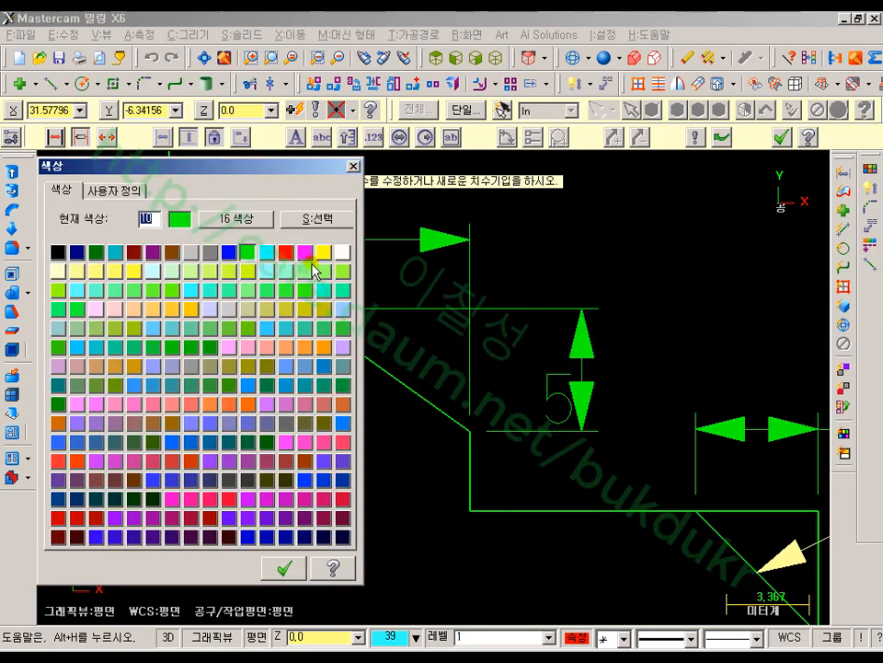
{"action": "left_click", "coordinate": [289, 566]}
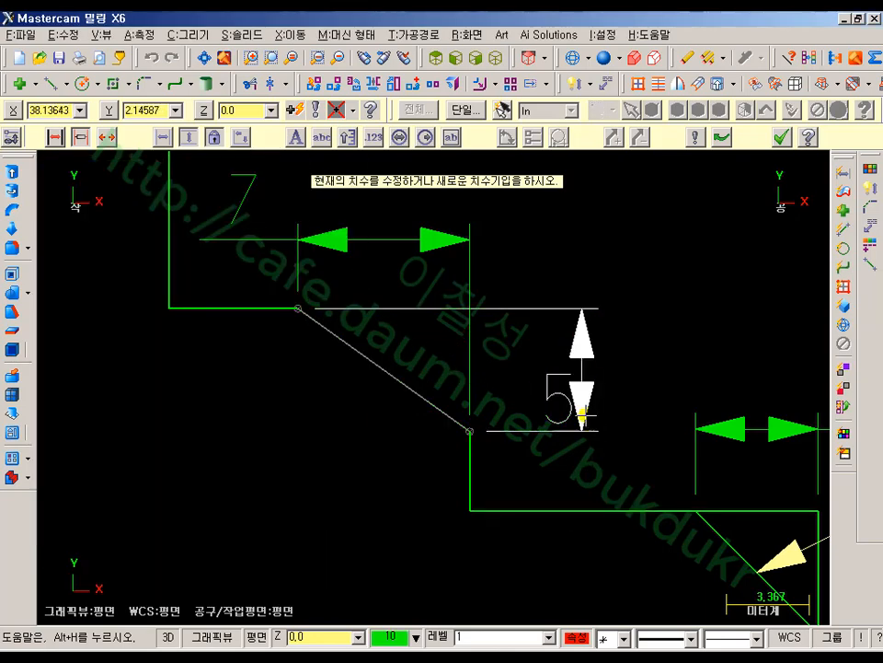
- Set the Live Entity color to light cyan 27 in the system configuration colors and save the settings to the configuration file
{"action": "left_click", "coordinate": [600, 34]}
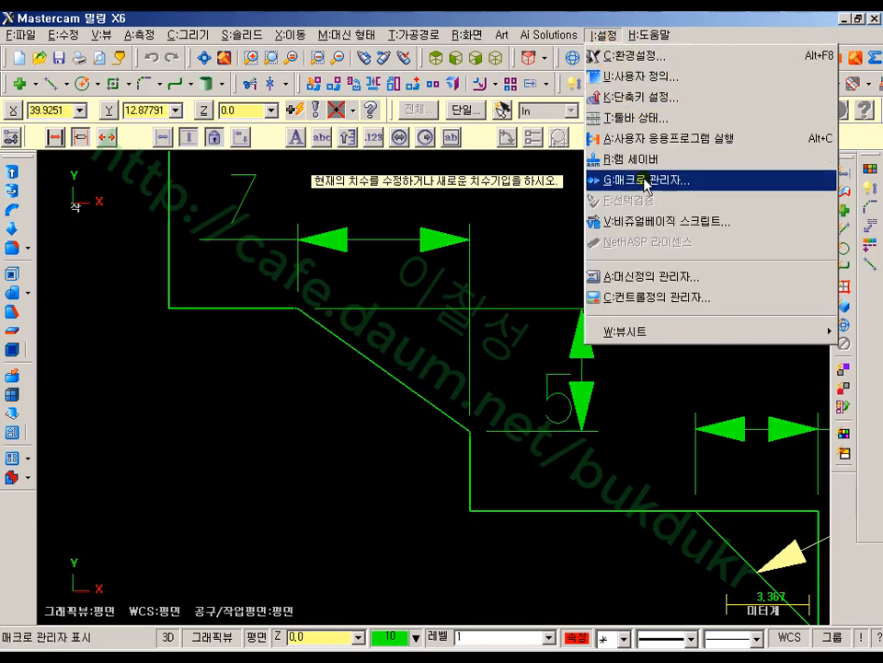
{"action": "left_click", "coordinate": [638, 65]}
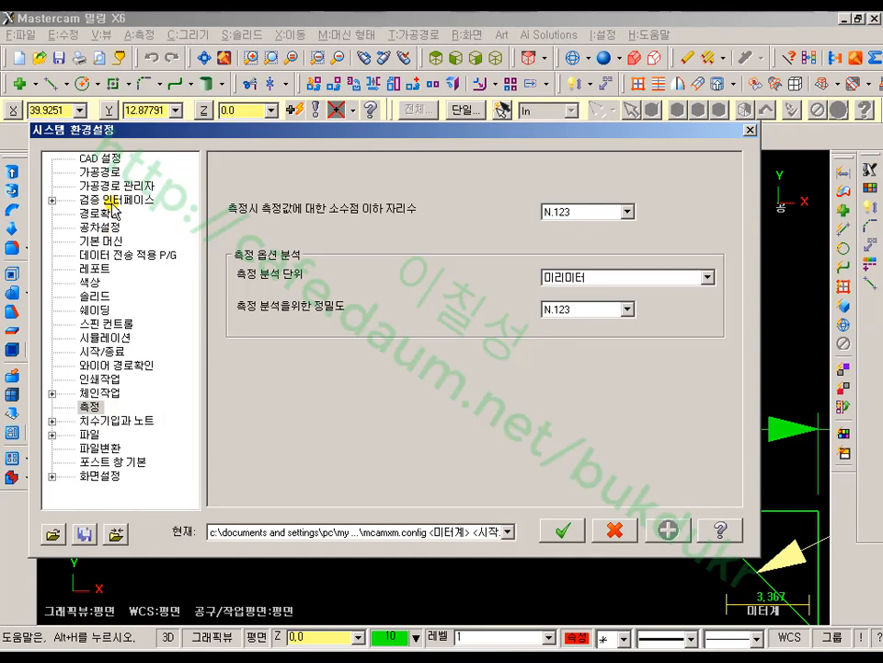
{"action": "left_click", "coordinate": [92, 284]}
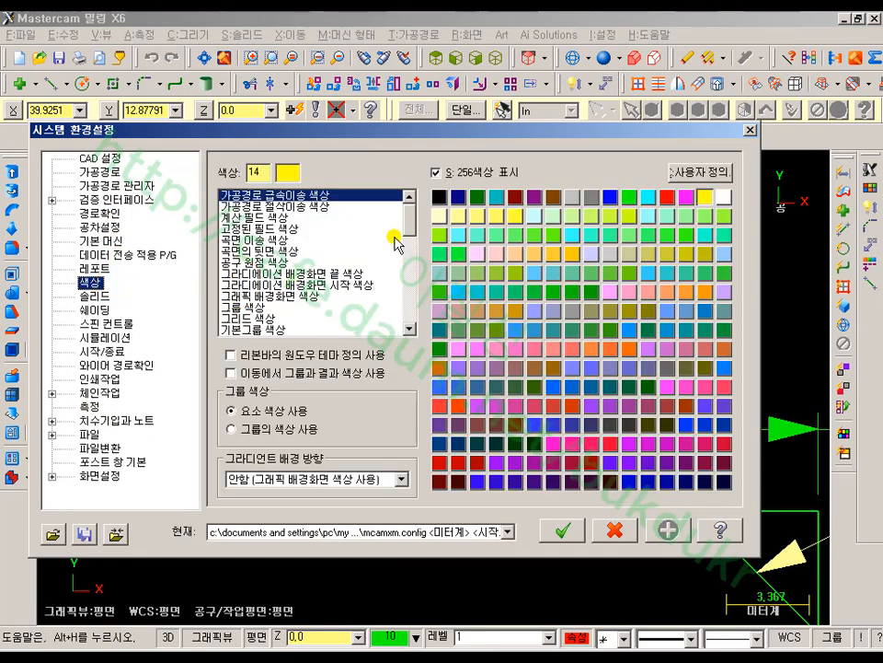
{"action": "scroll", "coordinate": [404, 246], "scroll_direction": "down", "scroll_amount": 5}
{"action": "left_click", "coordinate": [261, 318]}
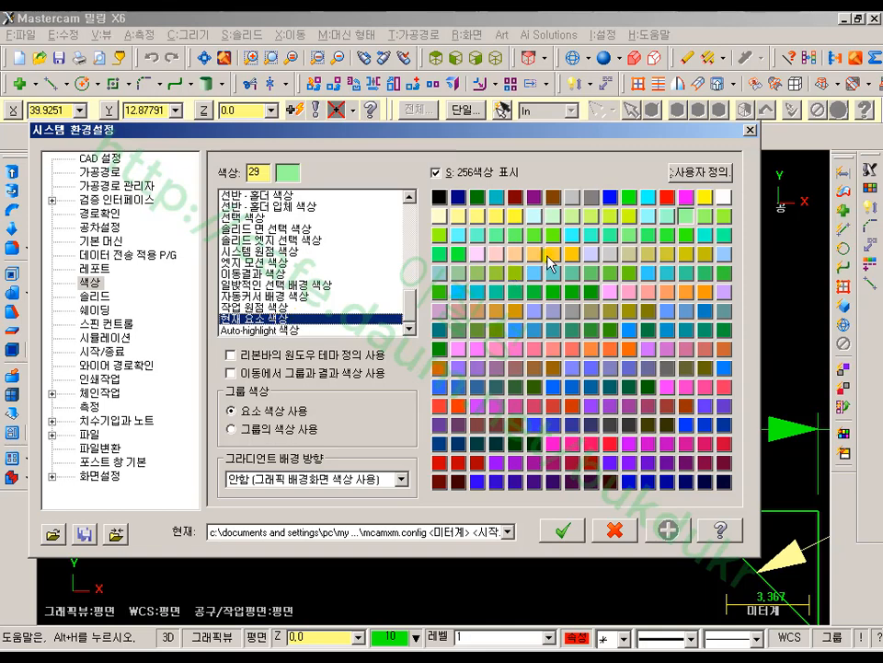
{"action": "left_click", "coordinate": [648, 197]}
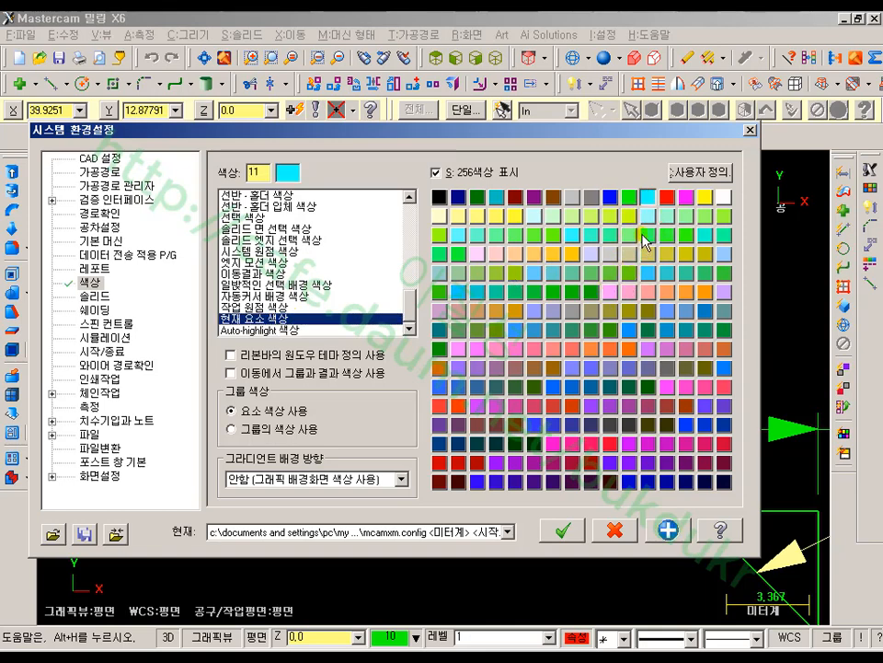
{"action": "left_click", "coordinate": [649, 218]}
{"action": "left_click", "coordinate": [566, 528]}
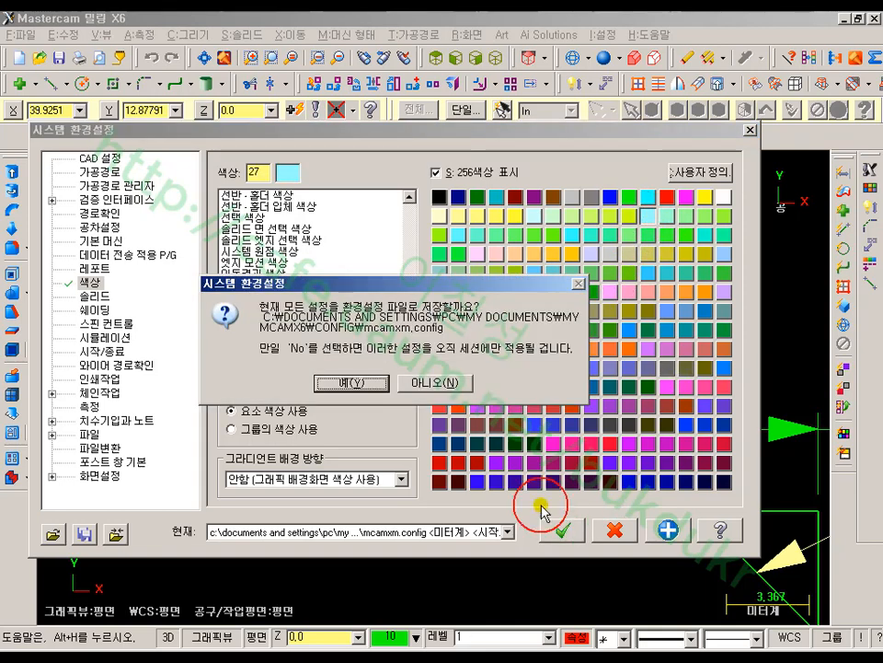
{"action": "left_click", "coordinate": [355, 380]}
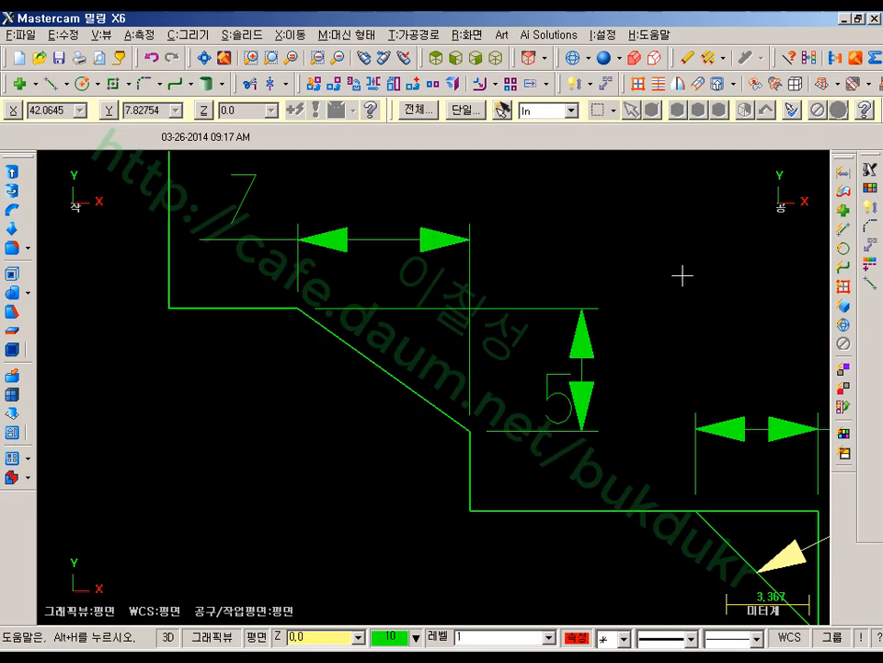
- Delete the vertical dimension of the two-distance chamfer and recreate it from the slanted line with Smart Dimension, placed outside the chamfer
{"action": "left_click", "coordinate": [584, 361]}
{"action": "key", "text": "Delete"}
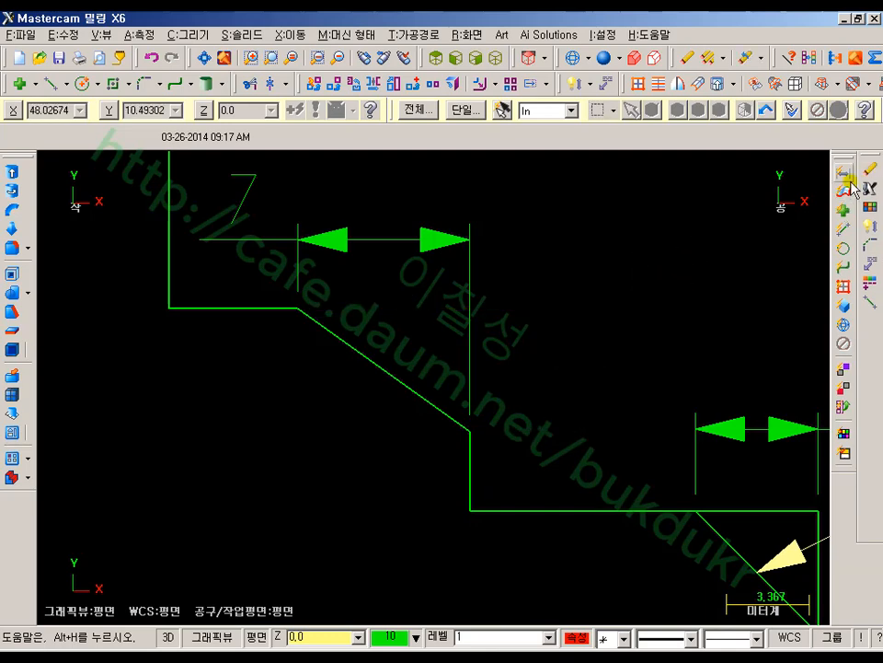
{"action": "left_click", "coordinate": [869, 225]}
{"action": "left_click", "coordinate": [335, 330]}
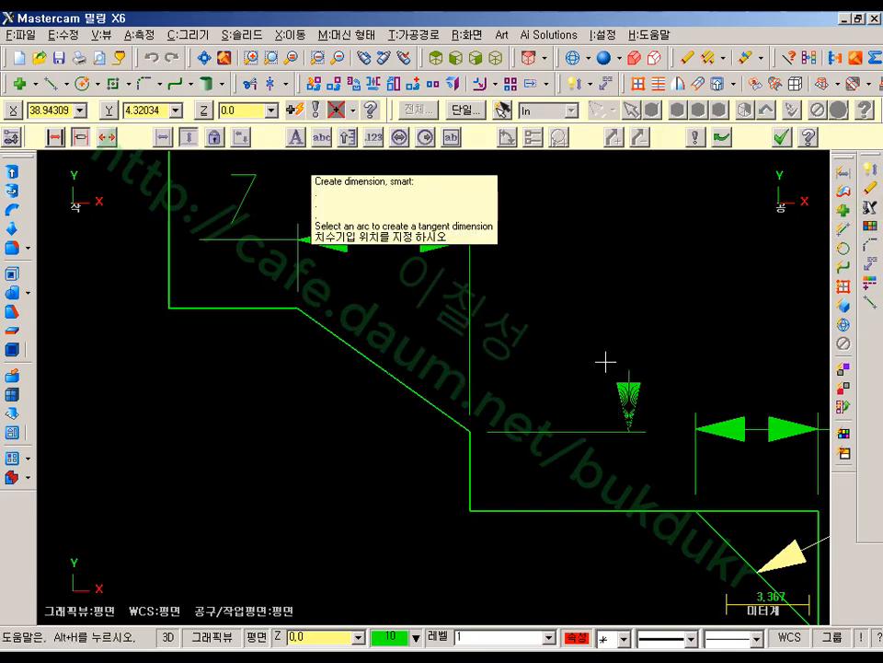
{"action": "left_click", "coordinate": [586, 360]}
{"action": "scroll", "coordinate": [483, 527], "scroll_direction": "down", "scroll_amount": 1}
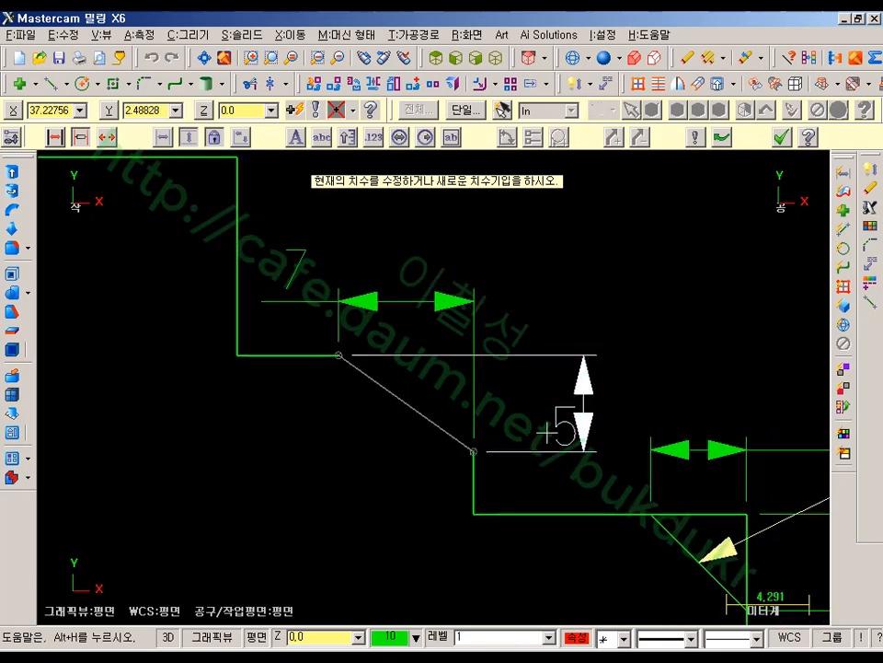
{"action": "left_click", "coordinate": [557, 377]}
{"action": "left_click", "coordinate": [564, 372]}
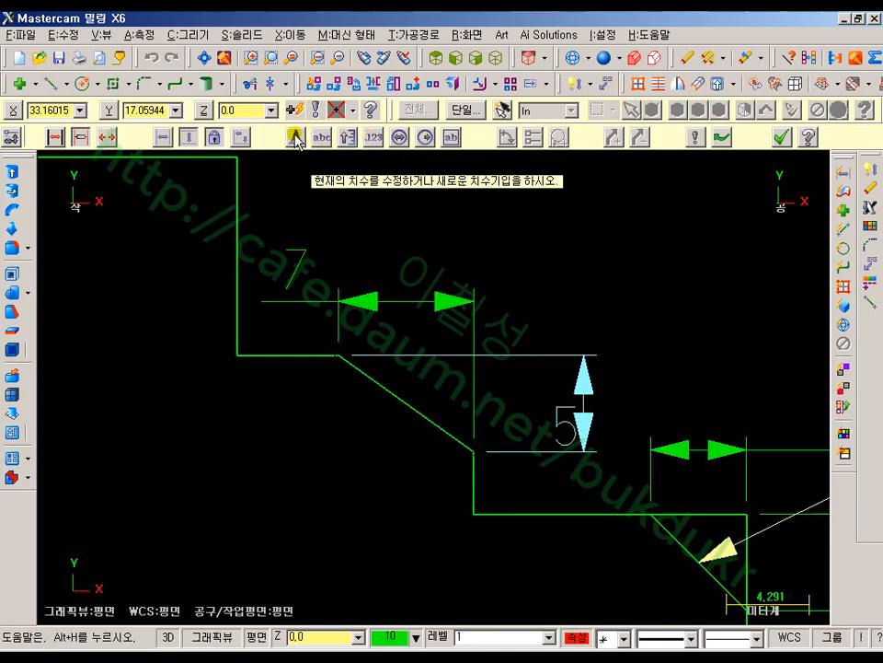
- Turn off automatic text centring, set the dimension text orientation to aligned (배치), and place the vertical dimension outside the chamfer
{"action": "left_click", "coordinate": [696, 137]}
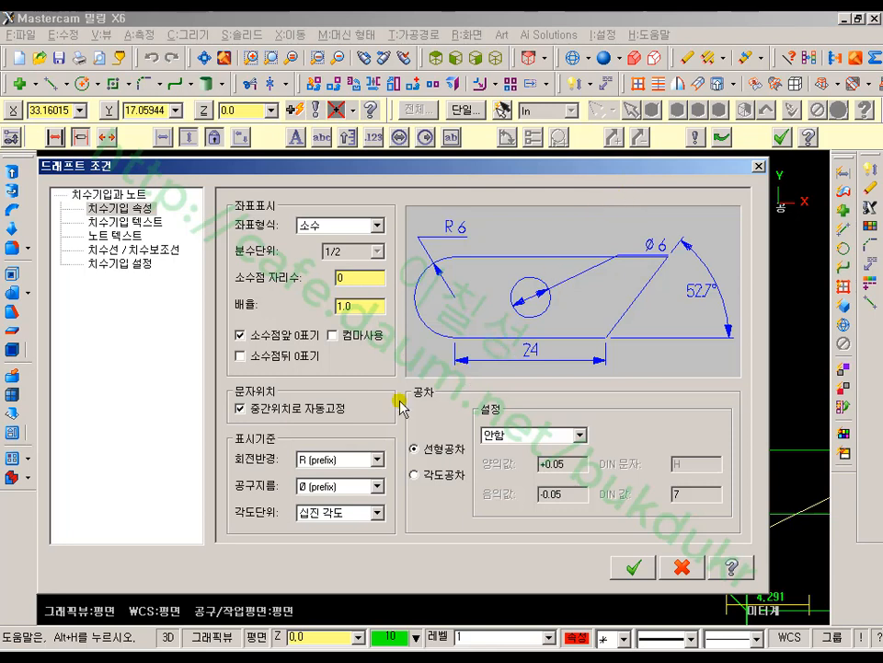
{"action": "left_click", "coordinate": [238, 409]}
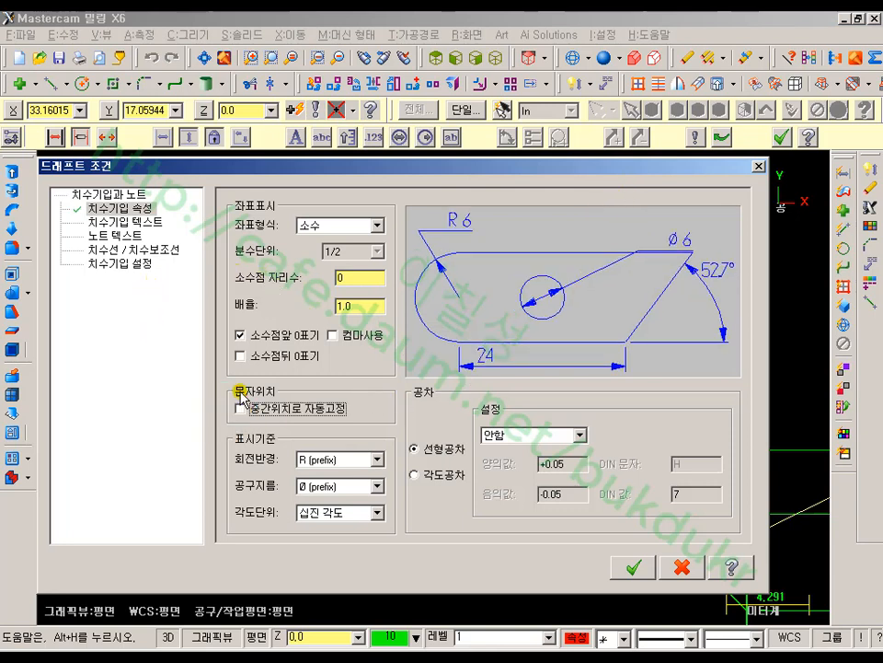
{"action": "left_click", "coordinate": [118, 223]}
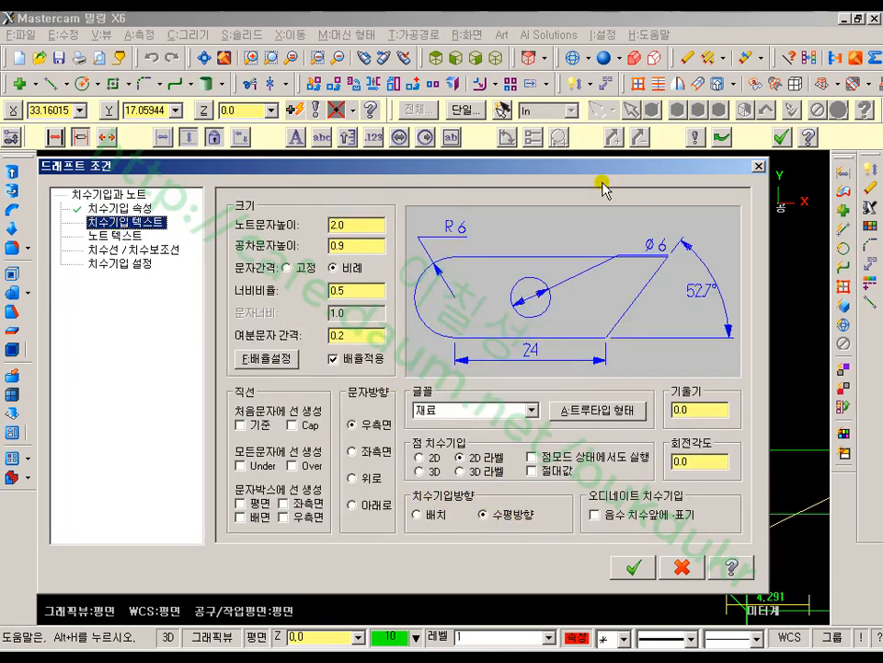
{"action": "left_click_drag", "start_coordinate": [641, 172], "coordinate": [438, 107]}
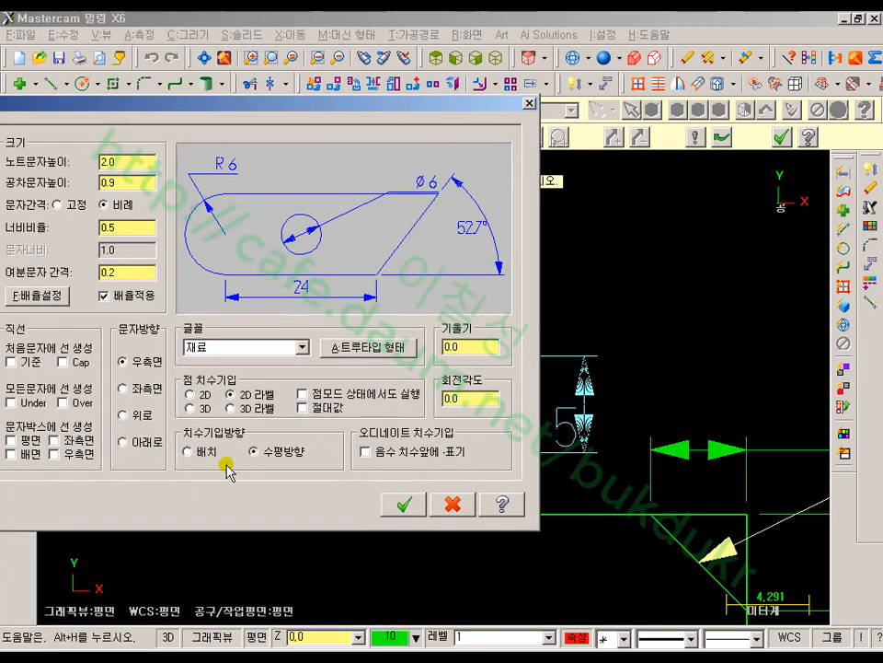
{"action": "left_click", "coordinate": [187, 452]}
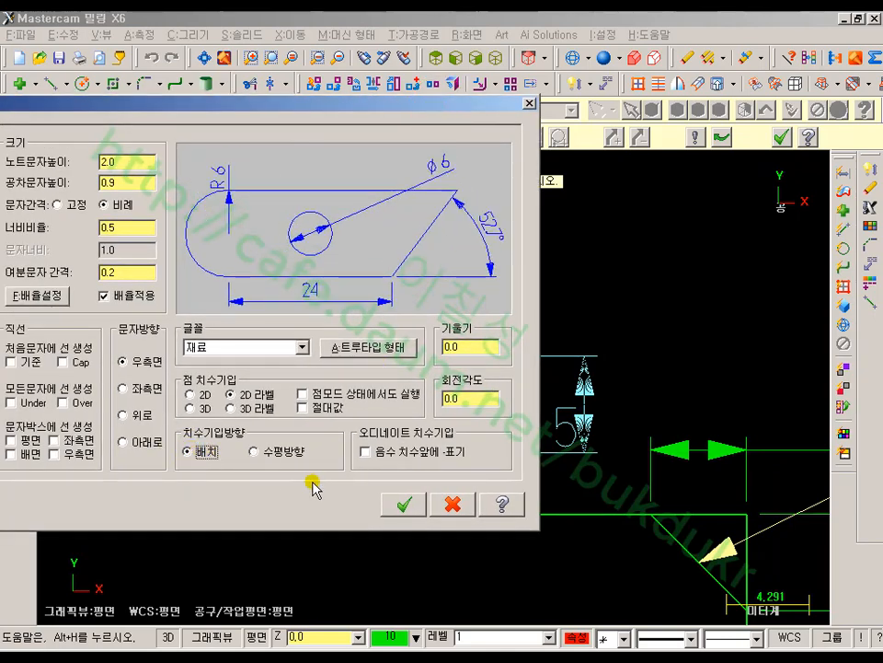
{"action": "left_click", "coordinate": [410, 505]}
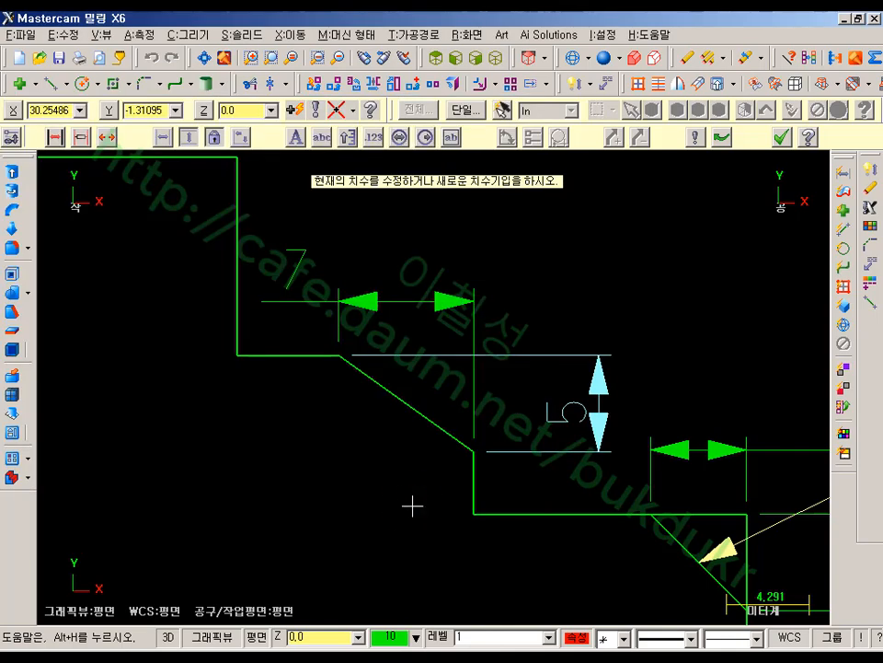
{"action": "left_click", "coordinate": [559, 402]}
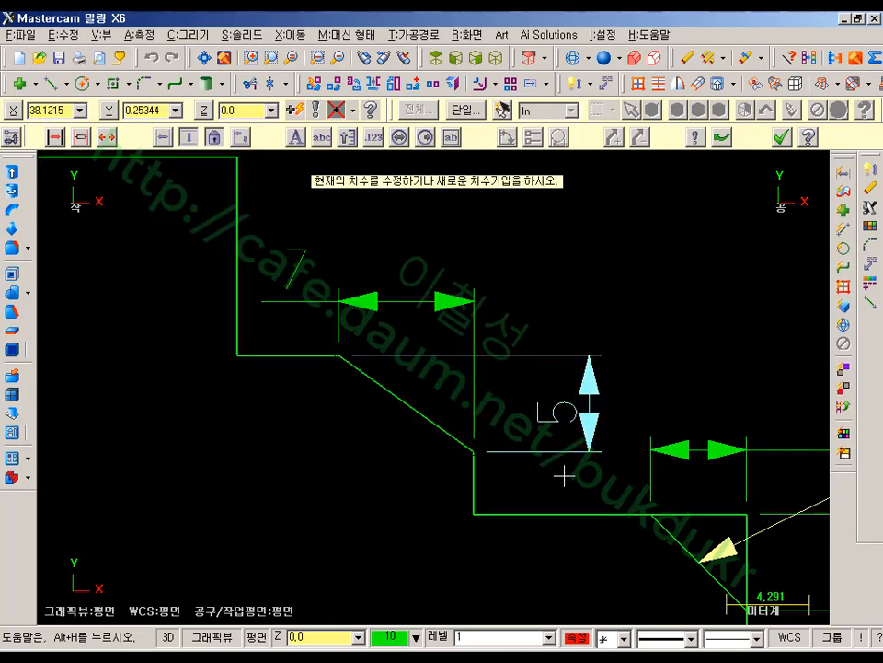
{"action": "left_click", "coordinate": [564, 410]}
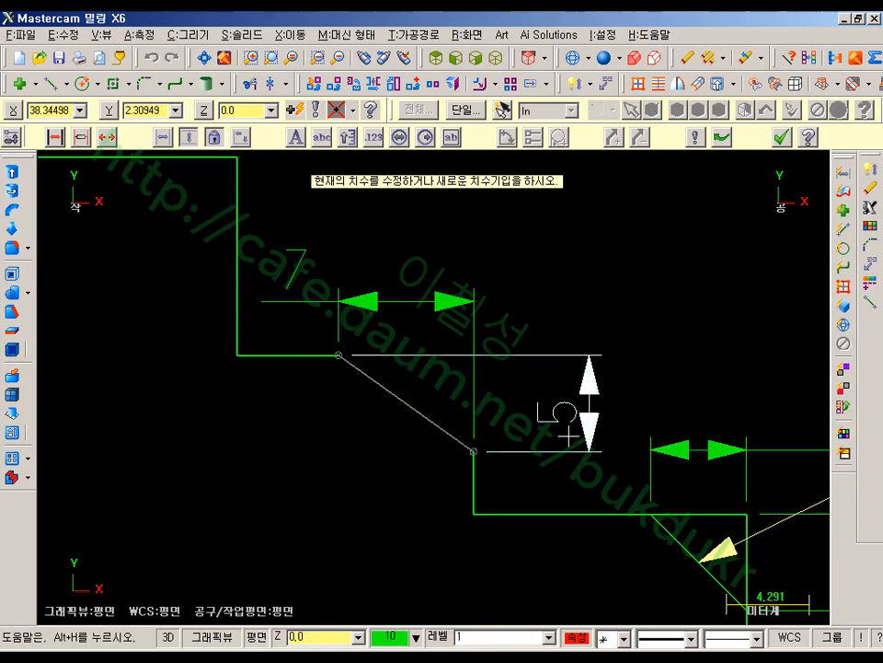
{"action": "left_click", "coordinate": [589, 379]}
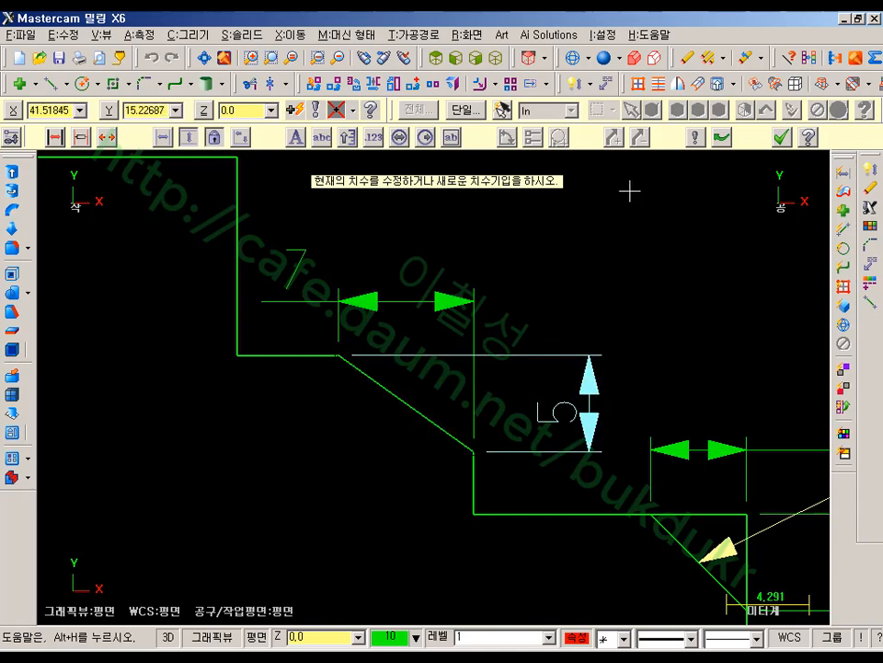
- Set the dimension arrowhead's height (높이) to 1 in the leader and witness line options and apply it
{"action": "left_click", "coordinate": [698, 144]}
{"action": "left_click_drag", "start_coordinate": [268, 109], "coordinate": [559, 87]}
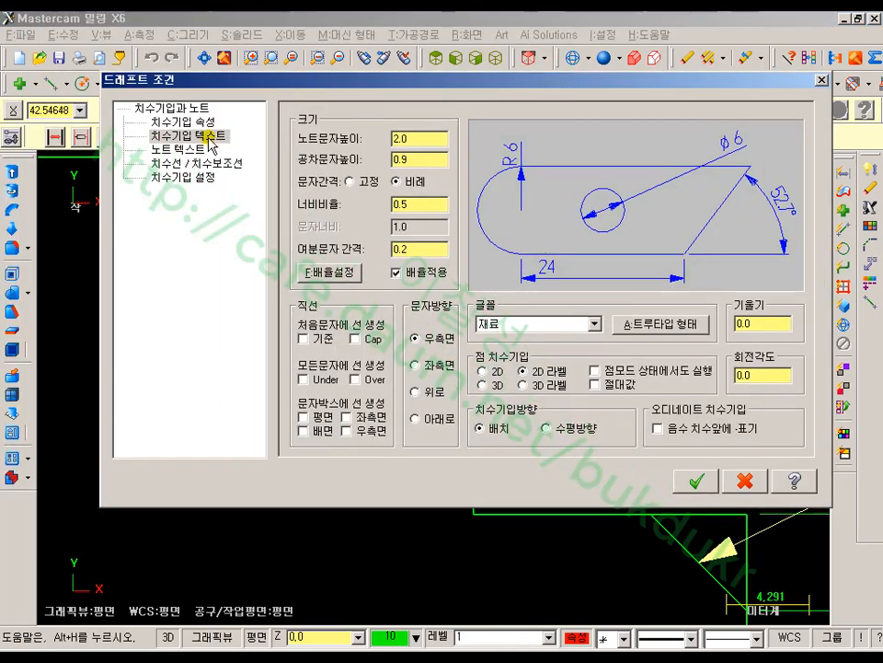
{"action": "left_click", "coordinate": [195, 163]}
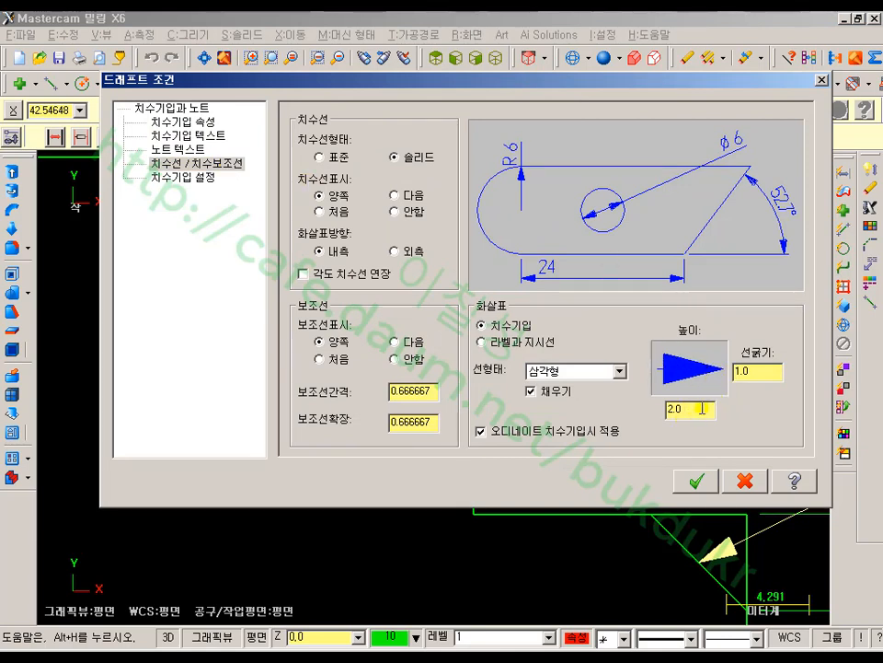
{"action": "left_click_drag", "start_coordinate": [701, 408], "coordinate": [623, 425]}
{"action": "type", "text": "1"}
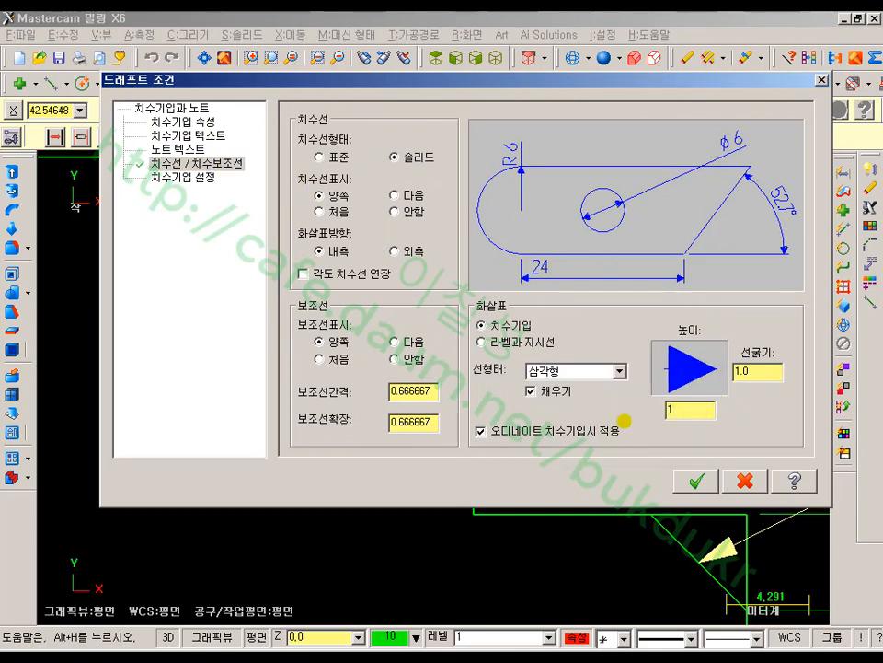
{"action": "left_click", "coordinate": [717, 481]}
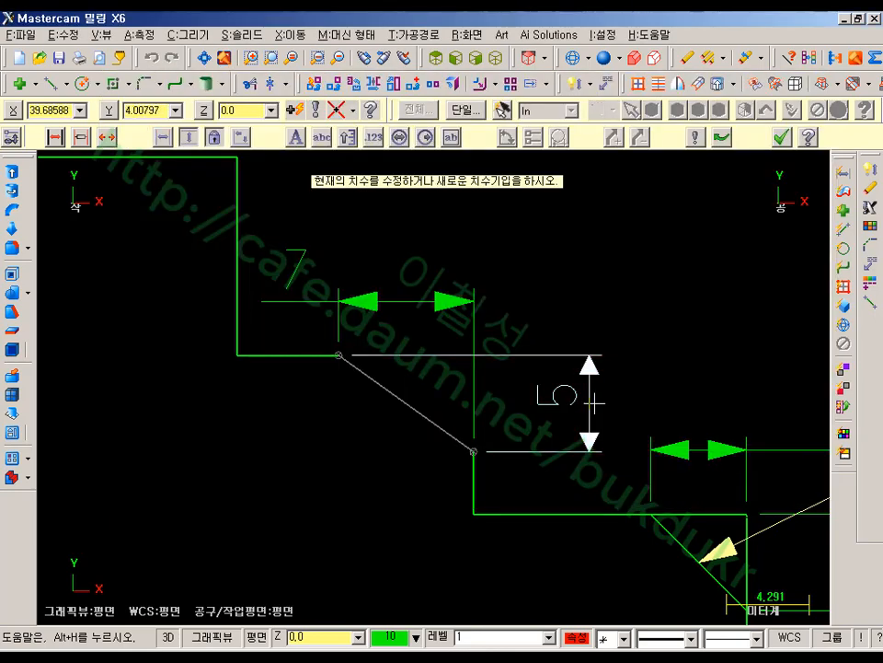
- Position the vertical dimension's text midway between its extension lines, outside the chamfer
{"action": "left_click", "coordinate": [558, 406]}
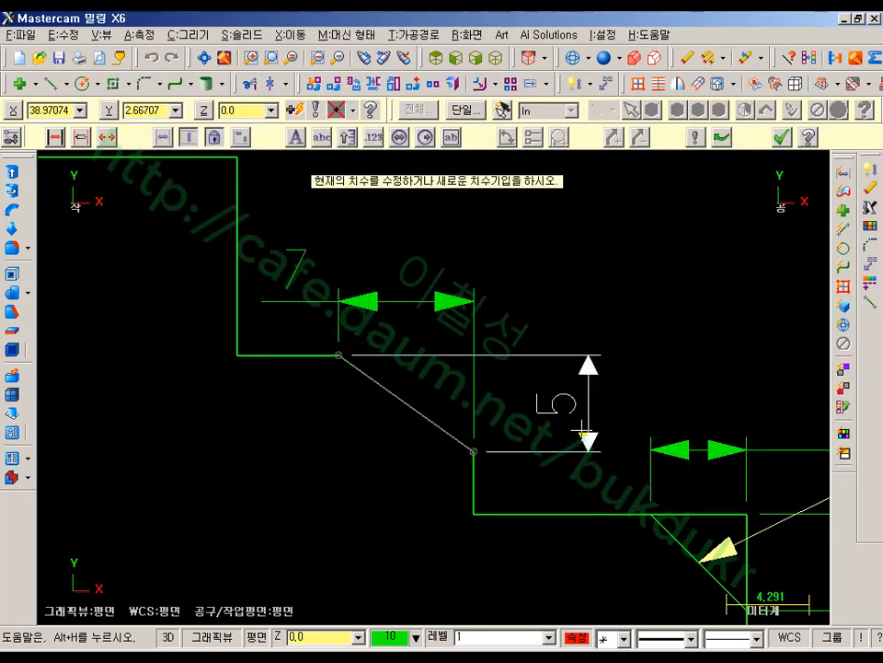
{"action": "scroll", "coordinate": [533, 366], "scroll_direction": "up", "scroll_amount": 2}
{"action": "scroll", "coordinate": [488, 291], "scroll_direction": "up", "scroll_amount": 1}
{"action": "left_click", "coordinate": [631, 372]}
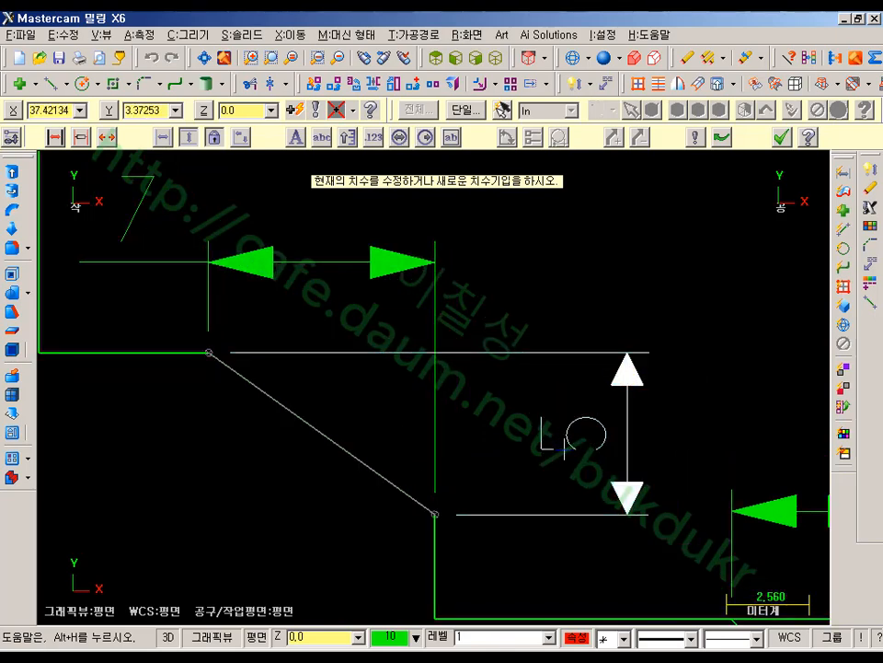
{"action": "scroll", "coordinate": [559, 451], "scroll_direction": "down", "scroll_amount": 4}
{"action": "scroll", "coordinate": [613, 460], "scroll_direction": "up", "scroll_amount": 5}
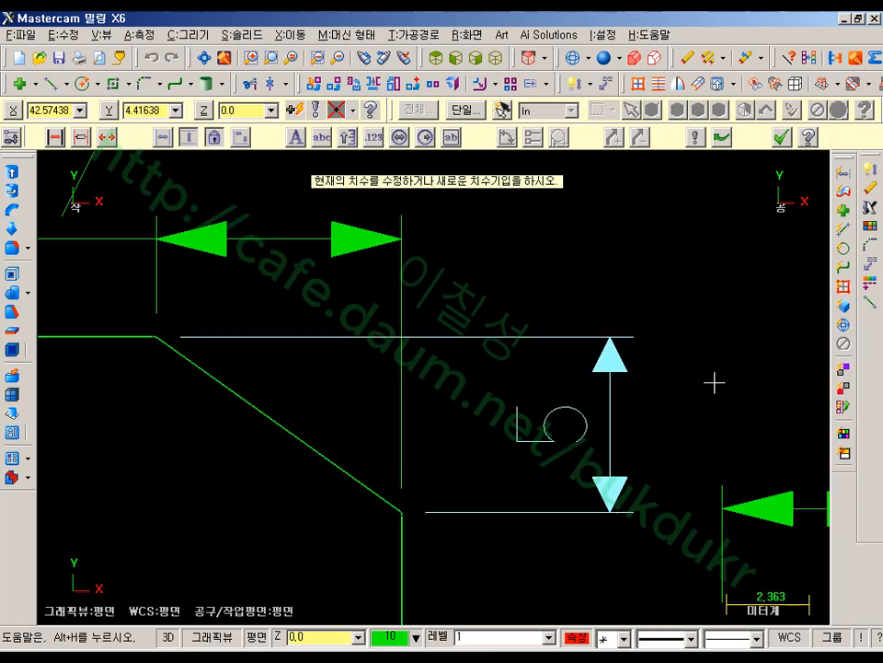
{"action": "scroll", "coordinate": [625, 429], "scroll_direction": "down", "scroll_amount": 10}
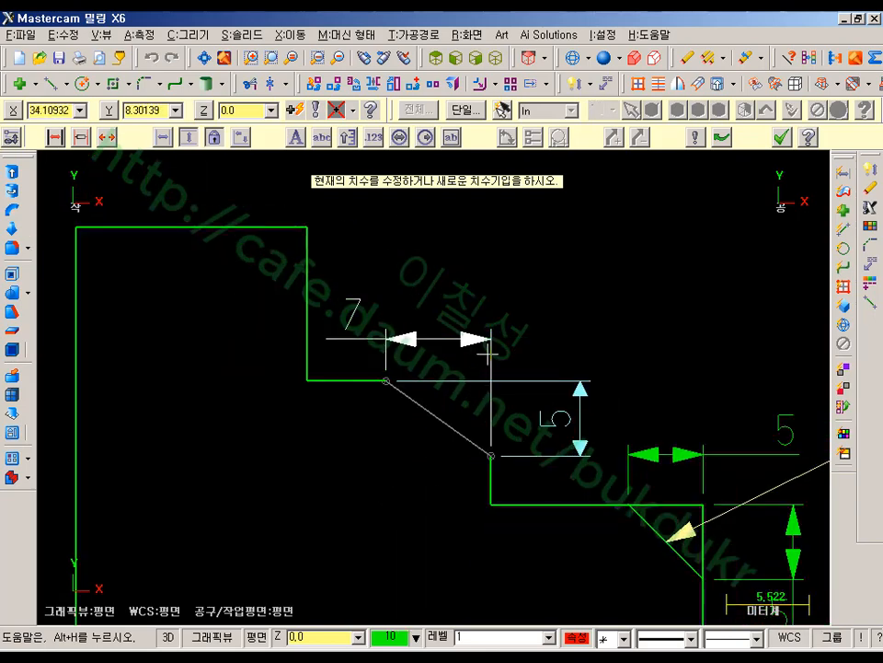
{"action": "scroll", "coordinate": [475, 365], "scroll_direction": "down", "scroll_amount": 5}
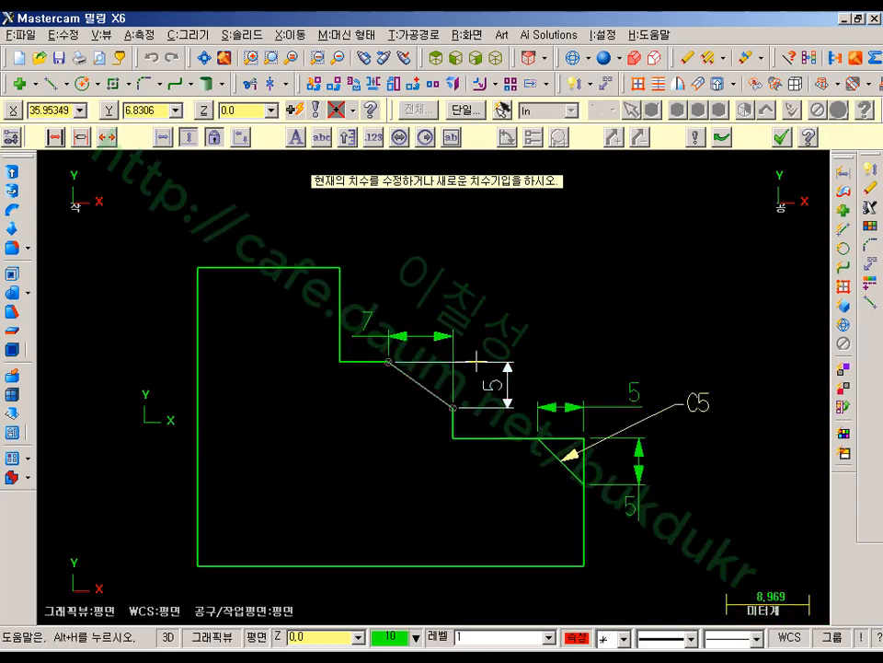
{"action": "scroll", "coordinate": [457, 378], "scroll_direction": "up", "scroll_amount": 4}
{"action": "scroll", "coordinate": [457, 379], "scroll_direction": "up", "scroll_amount": 4}
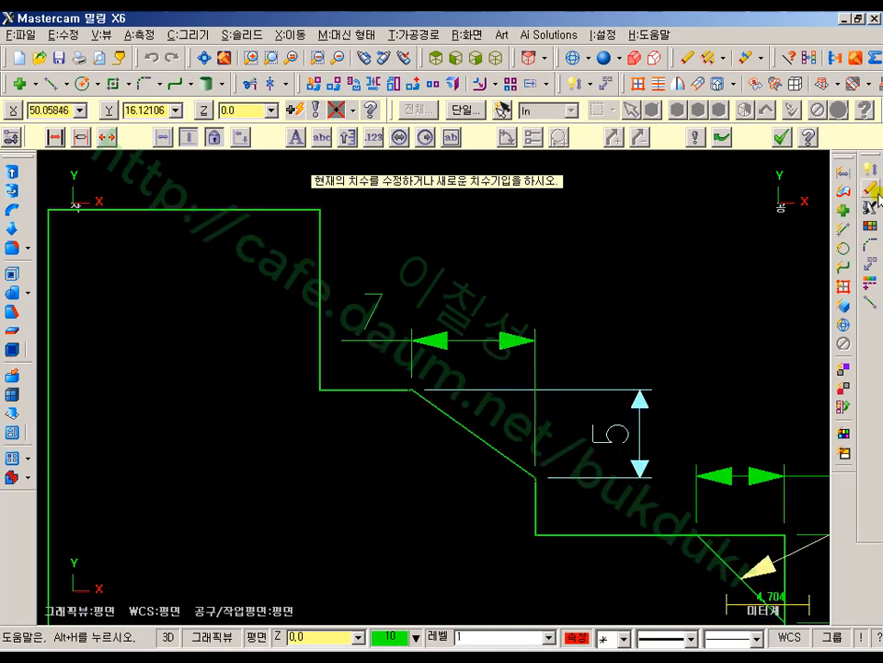
- Chamfer the upper-right corner of the profile with the Distance/Angle (거리/각도) method and a distance of 7.0, picking the upper edge first
{"action": "left_click", "coordinate": [870, 244]}
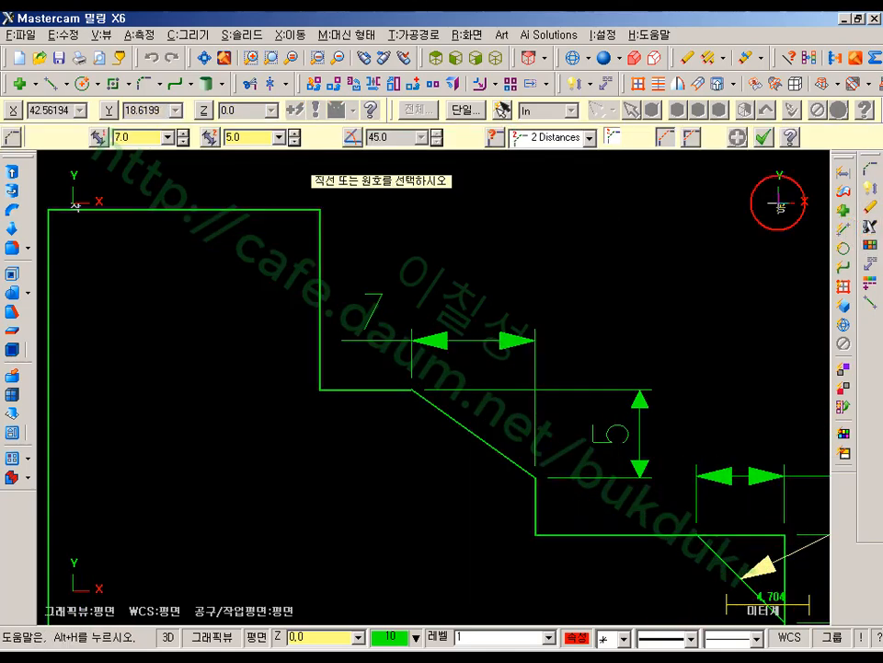
{"action": "left_click", "coordinate": [160, 140]}
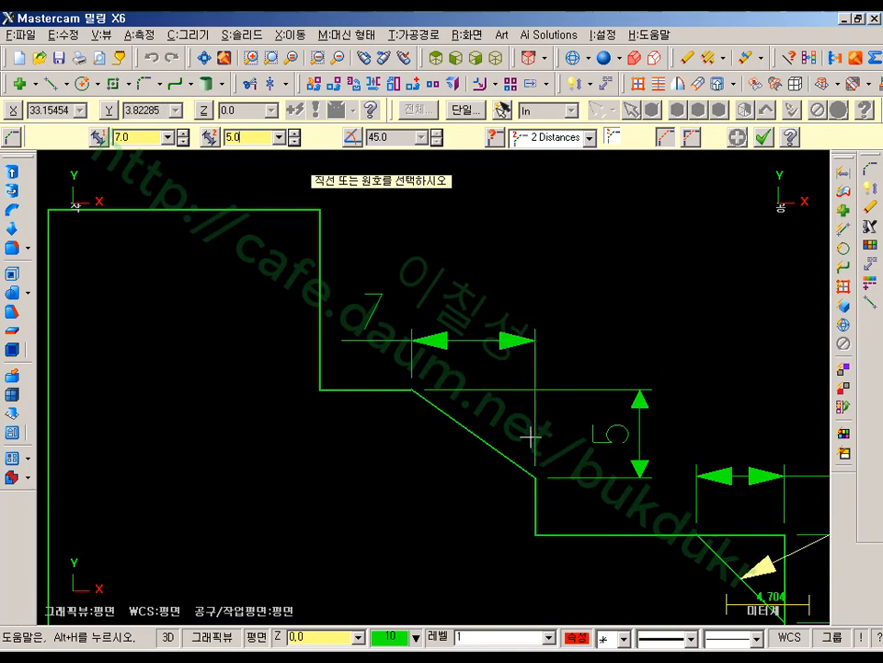
{"action": "middle_click_drag", "start_coordinate": [528, 246], "coordinate": [708, 314]}
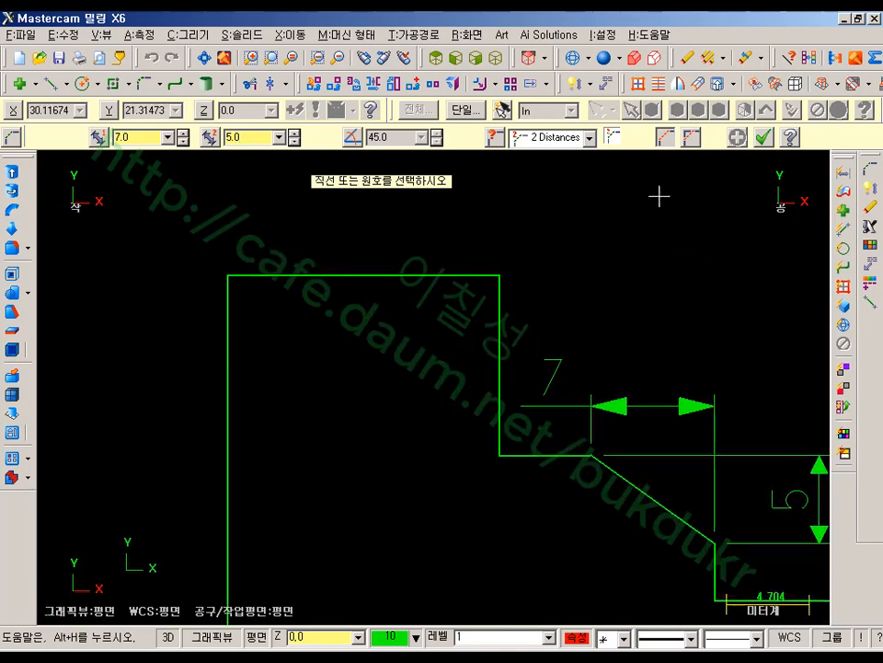
{"action": "left_click", "coordinate": [587, 138]}
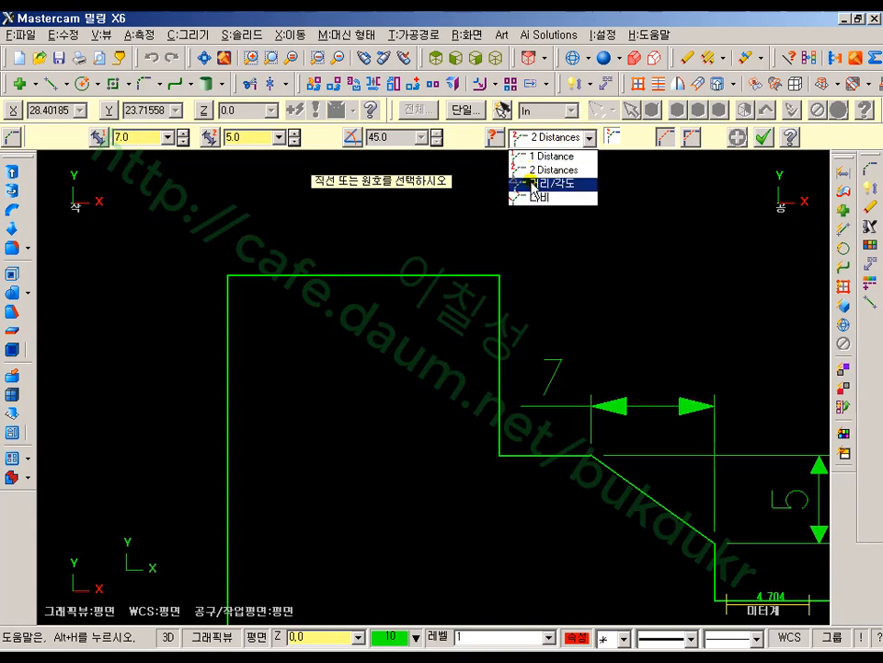
{"action": "left_click", "coordinate": [533, 183]}
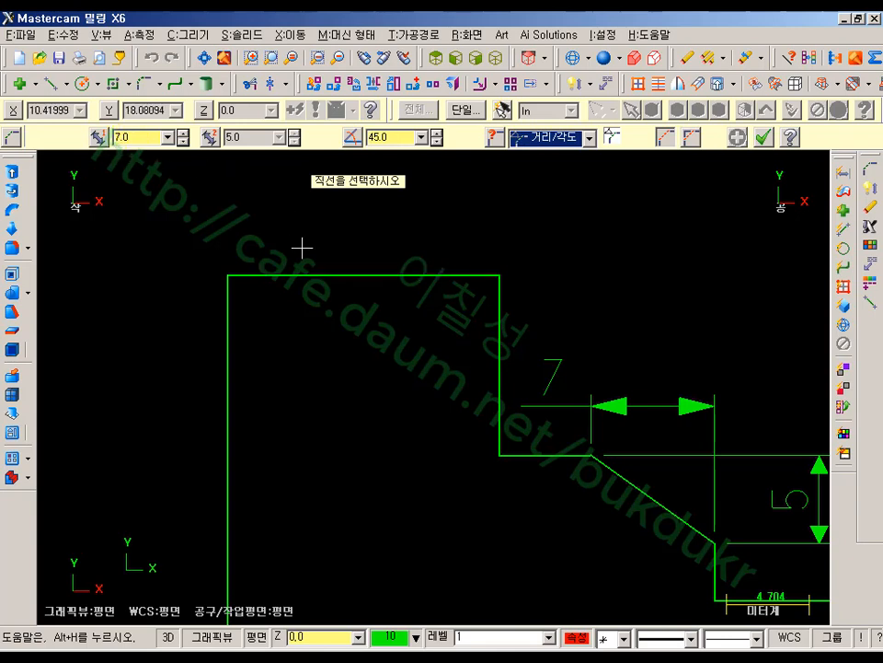
{"action": "left_click", "coordinate": [369, 267]}
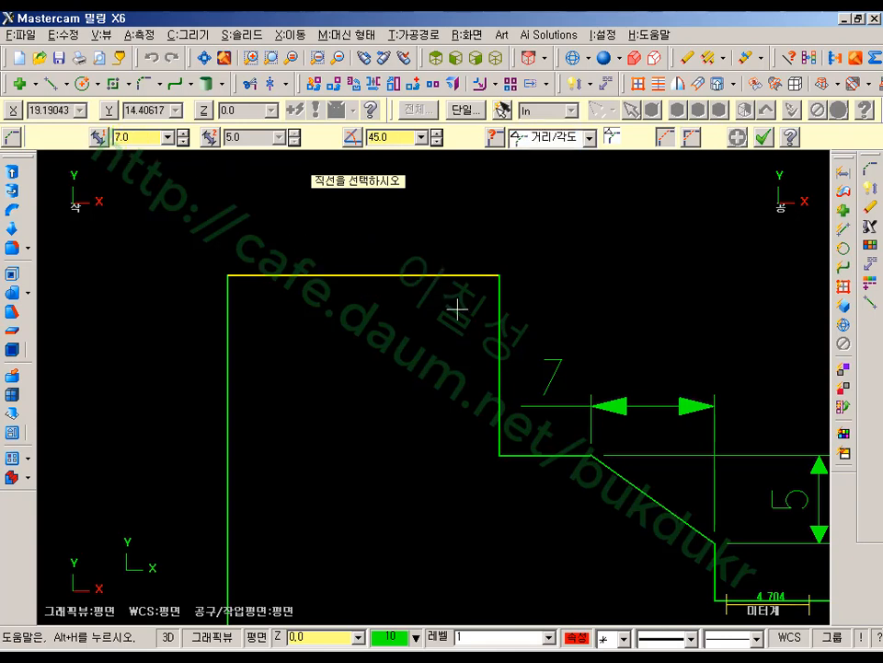
{"action": "left_click", "coordinate": [501, 348]}
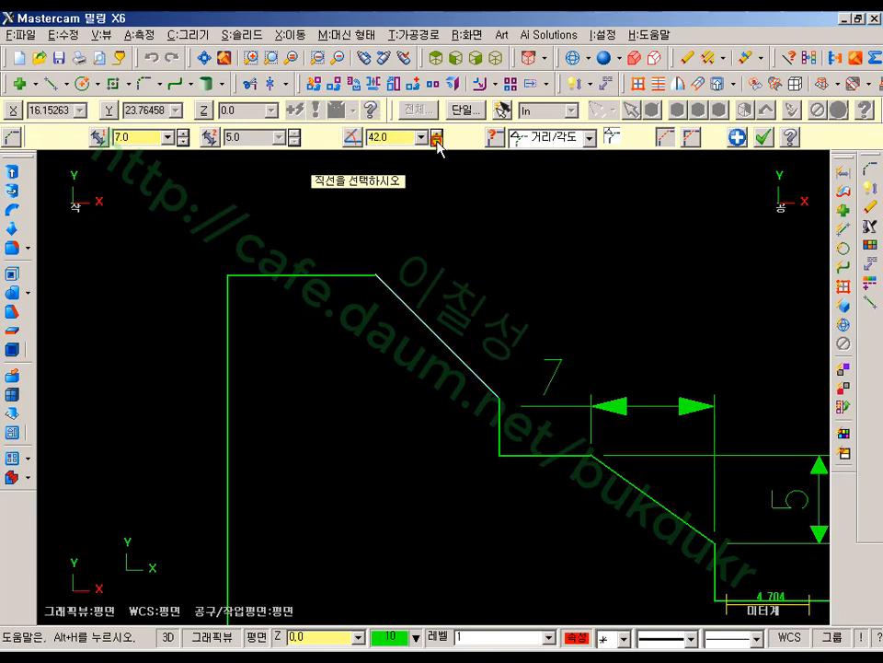
- Set the angle of the distance/angle chamfer to 30 degrees and accept the chamfer
{"action": "left_click", "coordinate": [437, 142]}
{"action": "left_click_drag", "start_coordinate": [398, 135], "coordinate": [347, 132]}
{"action": "type", "text": "30"}
{"action": "key", "text": "Return"}
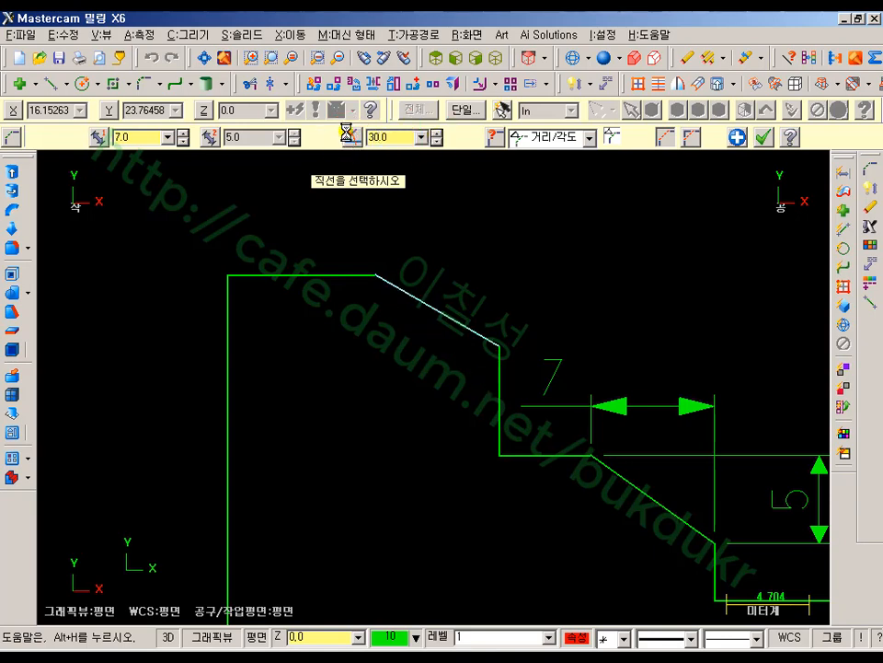
{"action": "scroll", "coordinate": [445, 268], "scroll_direction": "up", "scroll_amount": 2}
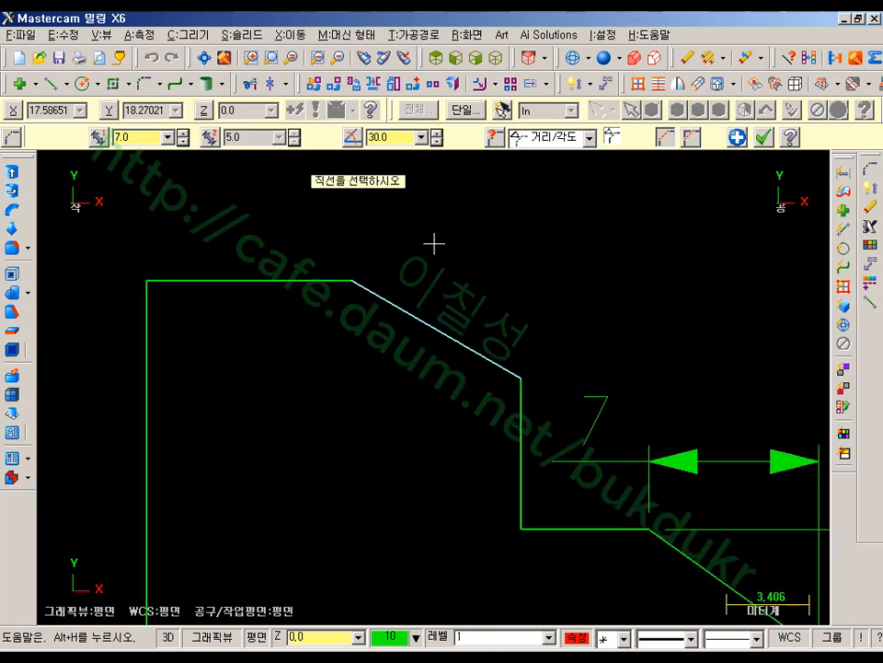
{"action": "left_click", "coordinate": [764, 137]}
- Add a horizontal Smart Dimension to the 30-degree chamfer line, placed above the profile with its text beyond the left extension line
{"action": "left_click", "coordinate": [870, 192]}
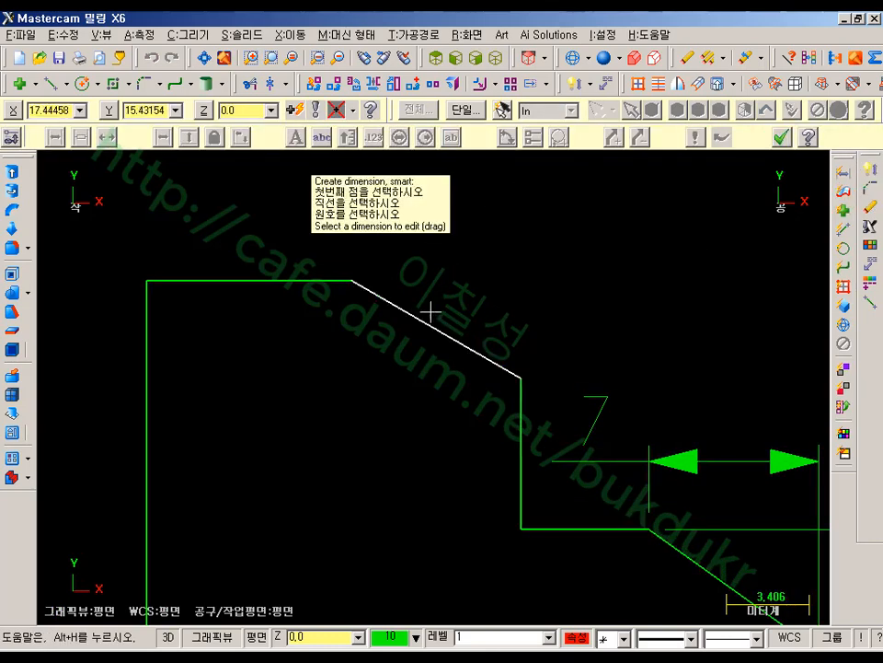
{"action": "scroll", "coordinate": [456, 373], "scroll_direction": "down", "scroll_amount": 1}
{"action": "left_click", "coordinate": [485, 508]}
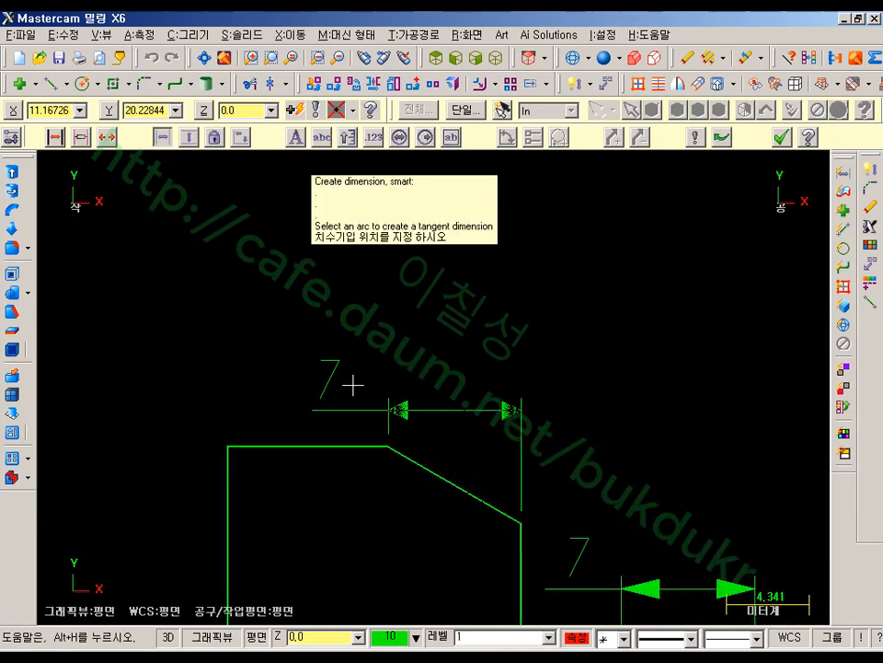
{"action": "left_click", "coordinate": [290, 366]}
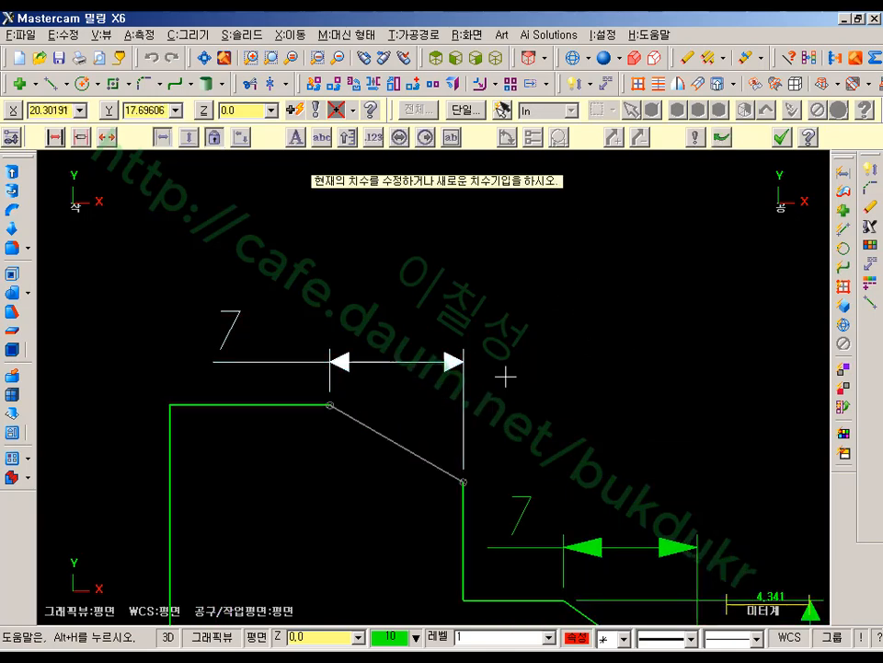
- Dimension the angle between the upper edge and the chamfer line, placing it outside the profile, and restart the Chamfer command
{"action": "left_click", "coordinate": [298, 403]}
{"action": "left_click", "coordinate": [379, 422]}
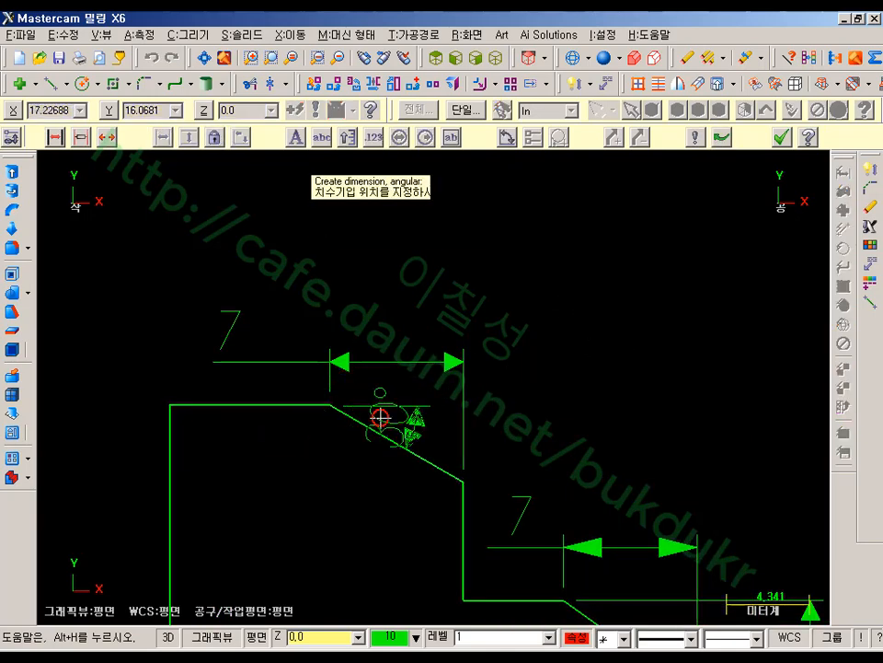
{"action": "left_click", "coordinate": [657, 404]}
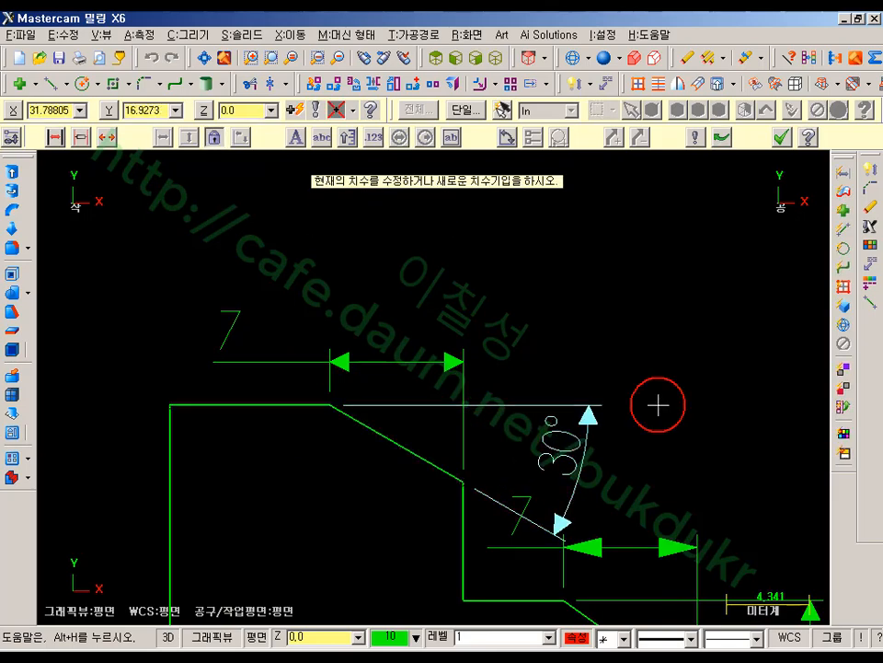
{"action": "scroll", "coordinate": [575, 321], "scroll_direction": "up", "scroll_amount": 2}
{"action": "middle_click_drag", "start_coordinate": [550, 314], "coordinate": [536, 294]}
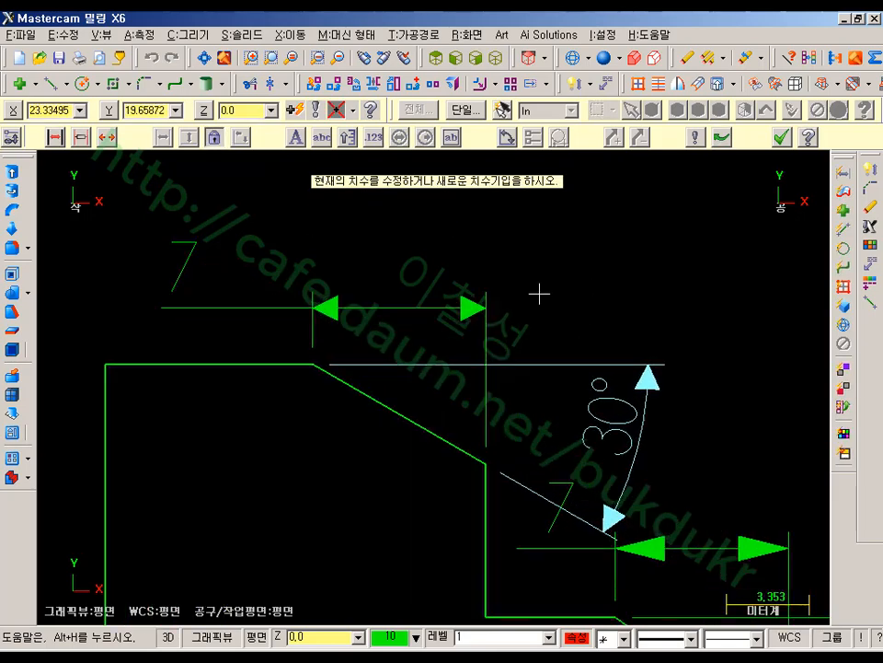
{"action": "left_click", "coordinate": [869, 186]}
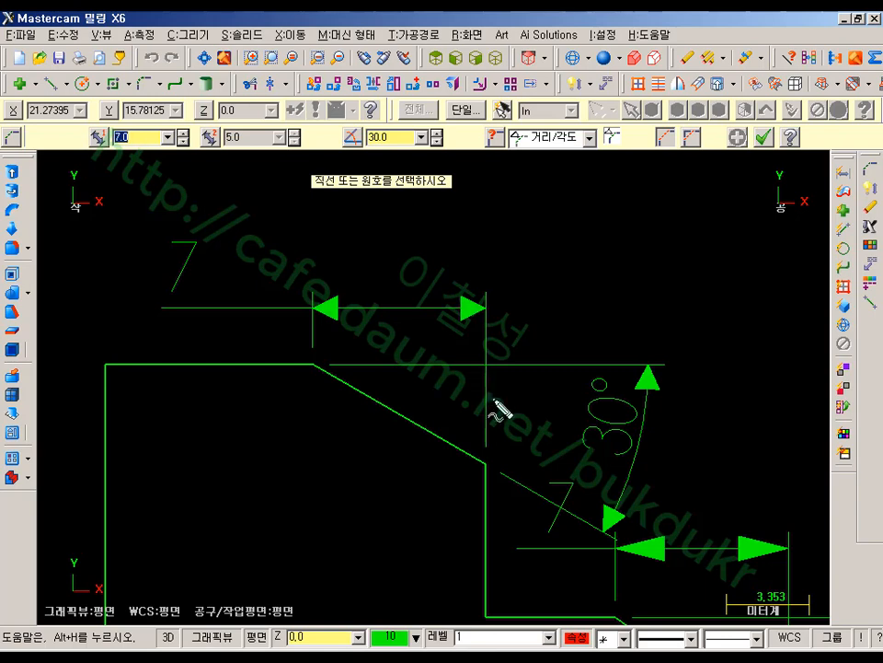
{"action": "left_click", "coordinate": [488, 366]}
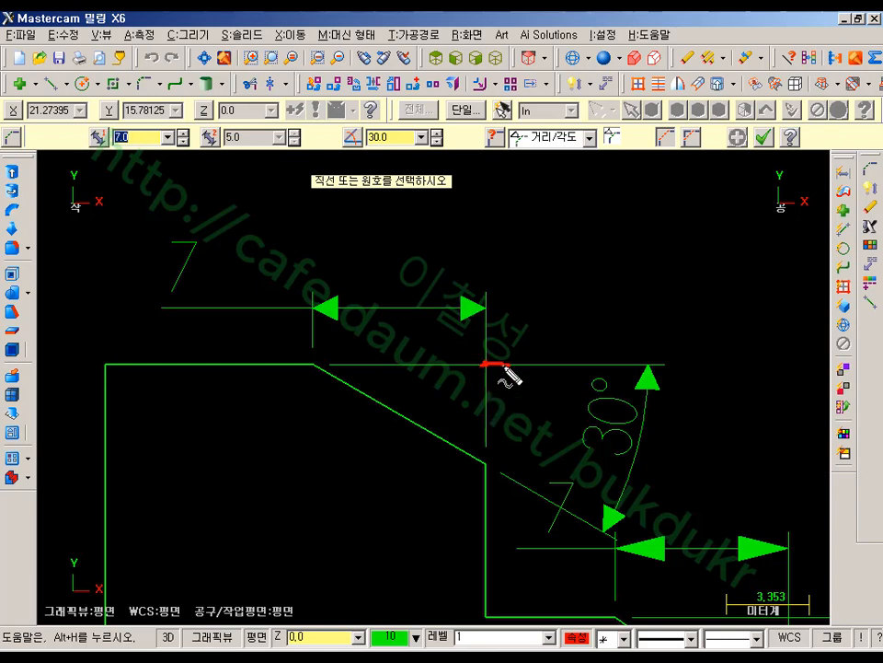
{"action": "left_click", "coordinate": [489, 464]}
{"action": "left_click_drag", "start_coordinate": [517, 394], "coordinate": [517, 424]}
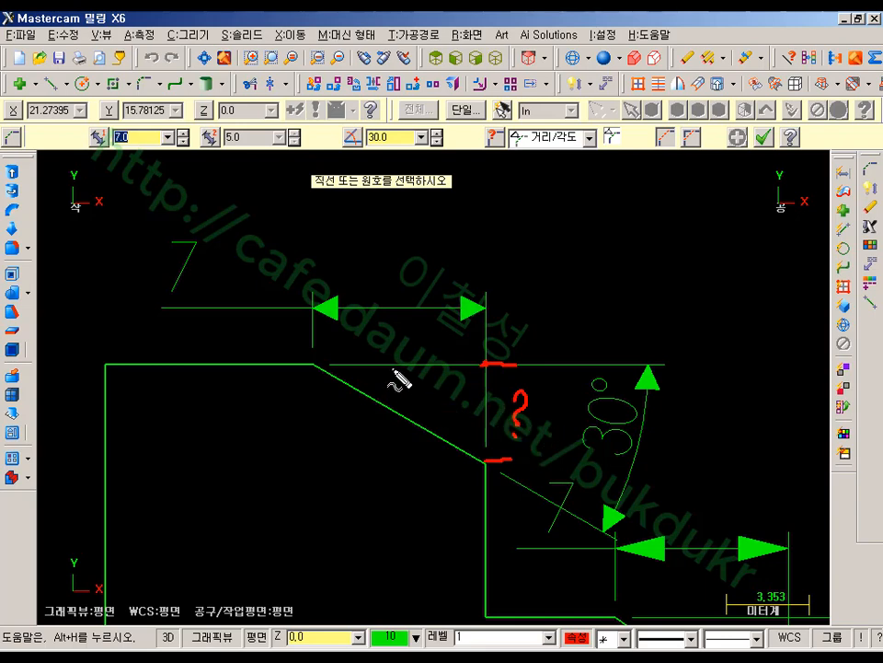
{"action": "mouse_move", "coordinate": [394, 369]}
{"action": "left_mouse_down"}
{"action": "mouse_move", "coordinate": [392, 396]}
{"action": "mouse_move", "coordinate": [379, 402]}
{"action": "left_mouse_up"}
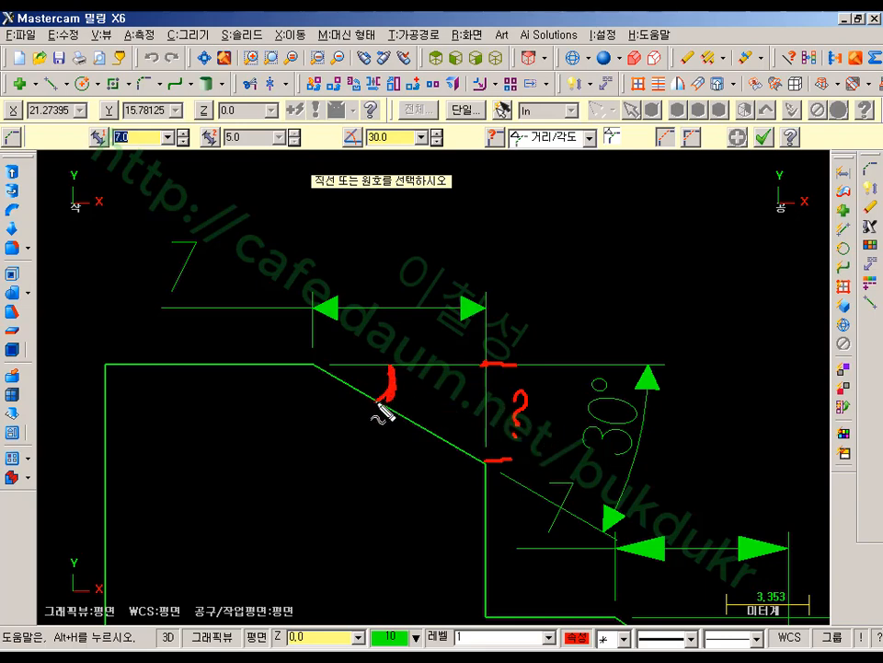
{"action": "left_click_drag", "start_coordinate": [314, 351], "coordinate": [313, 408]}
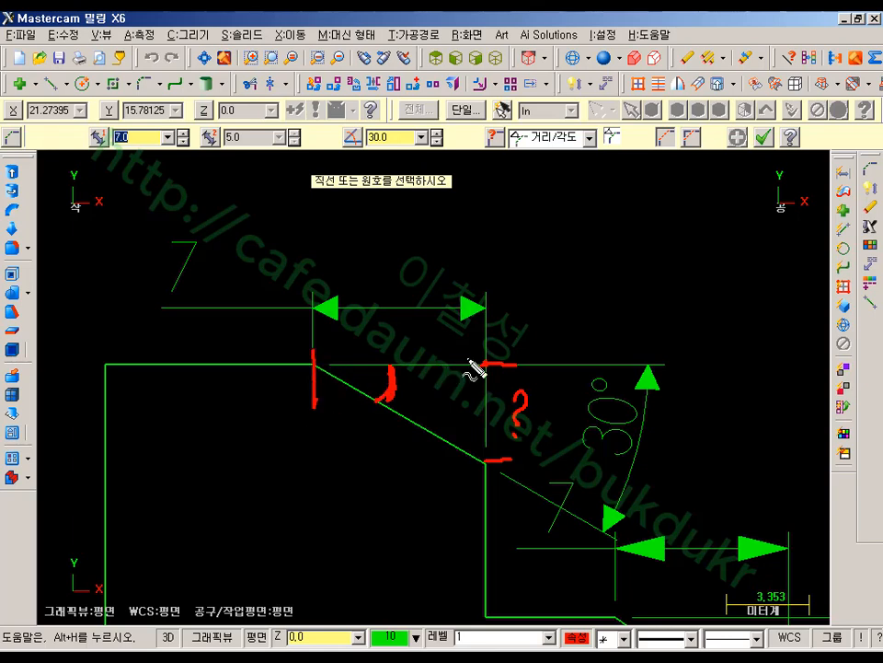
{"action": "left_click_drag", "start_coordinate": [317, 362], "coordinate": [479, 362]}
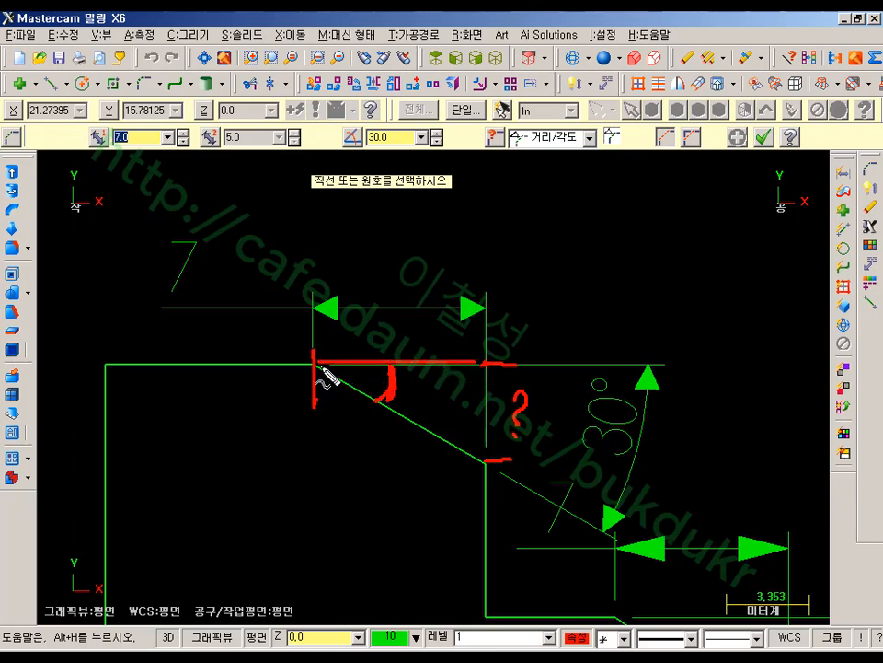
{"action": "left_click_drag", "start_coordinate": [322, 373], "coordinate": [490, 468]}
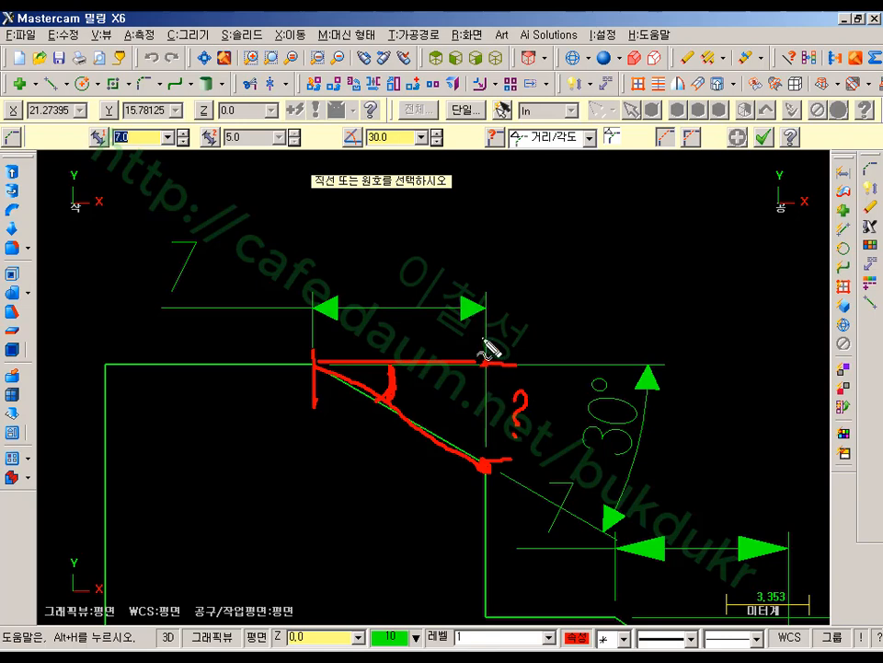
{"action": "mouse_move", "coordinate": [87, 164]}
{"action": "left_mouse_down"}
{"action": "mouse_move", "coordinate": [207, 162]}
{"action": "mouse_move", "coordinate": [91, 96]}
{"action": "mouse_move", "coordinate": [89, 161]}
{"action": "left_mouse_up"}
{"action": "mouse_move", "coordinate": [337, 157]}
{"action": "left_mouse_down"}
{"action": "mouse_move", "coordinate": [457, 132]}
{"action": "mouse_move", "coordinate": [334, 104]}
{"action": "mouse_move", "coordinate": [336, 158]}
{"action": "left_mouse_up"}
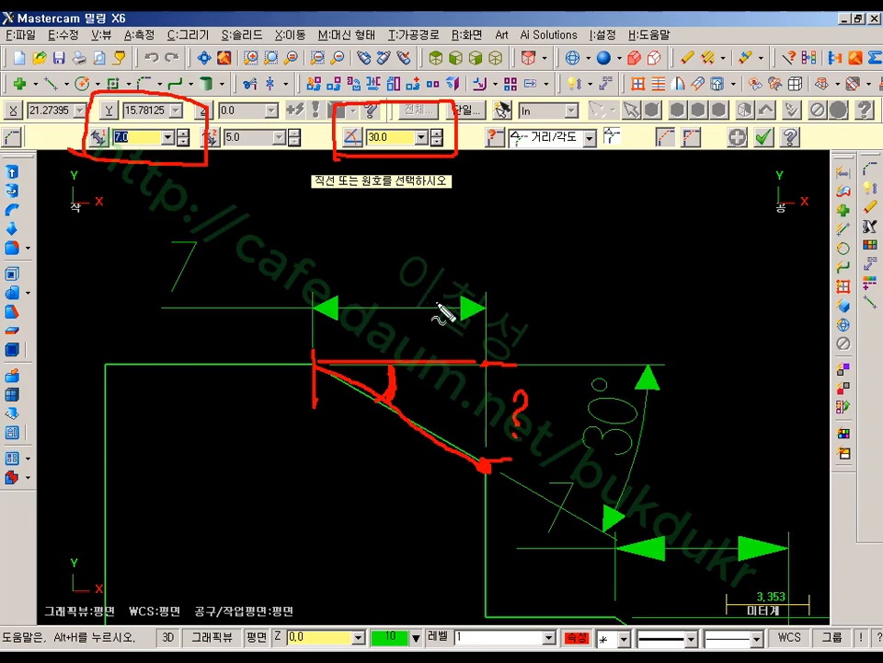
{"action": "left_click_drag", "start_coordinate": [494, 367], "coordinate": [485, 463]}
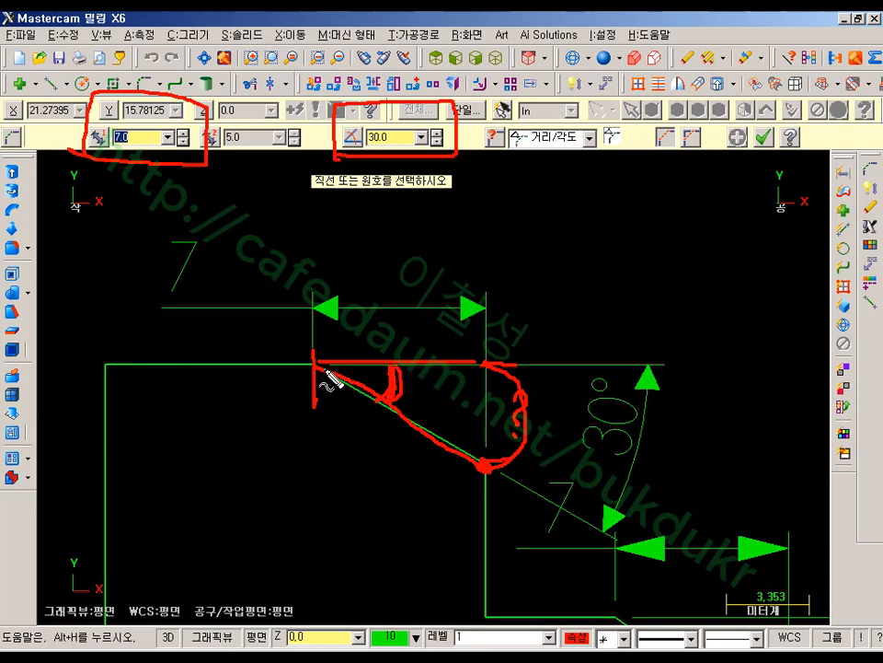
{"action": "left_click_drag", "start_coordinate": [329, 380], "coordinate": [488, 464]}
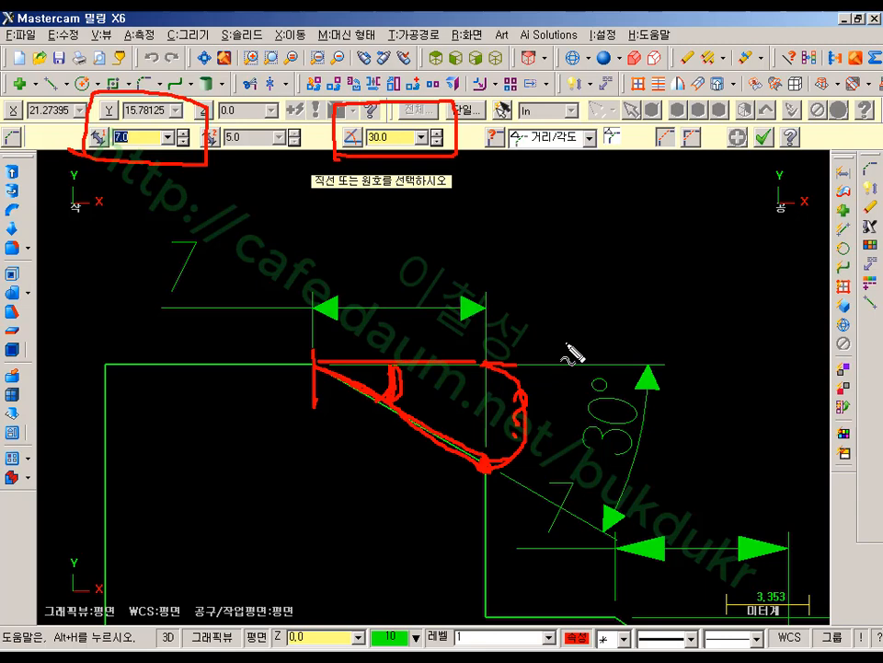
{"action": "key", "text": "Escape"}
- Chamfer the upper-left corner of the profile between its top edge and left side, using the Width (너비) method at 7.0
{"action": "left_click", "coordinate": [589, 137]}
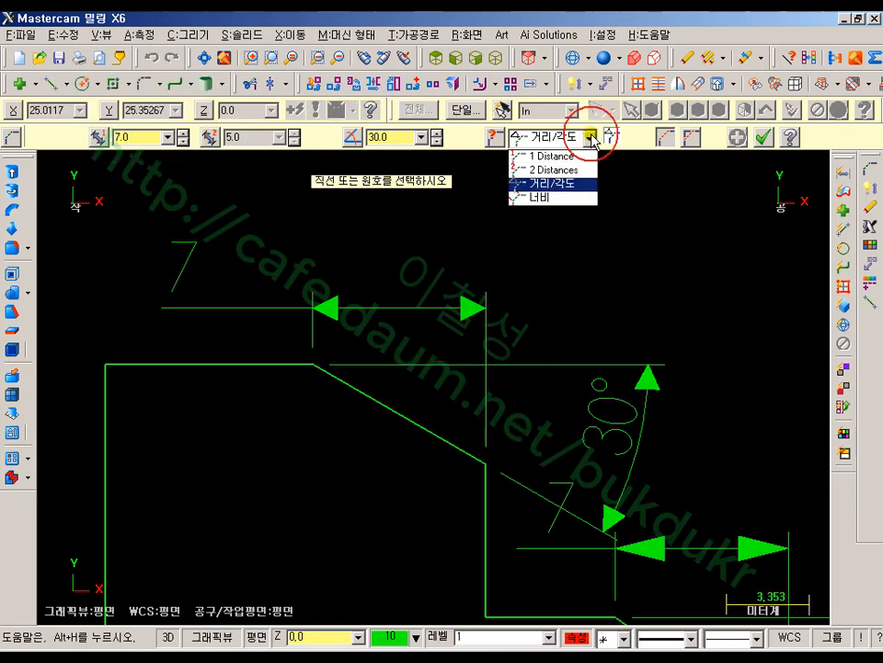
{"action": "left_click", "coordinate": [546, 198]}
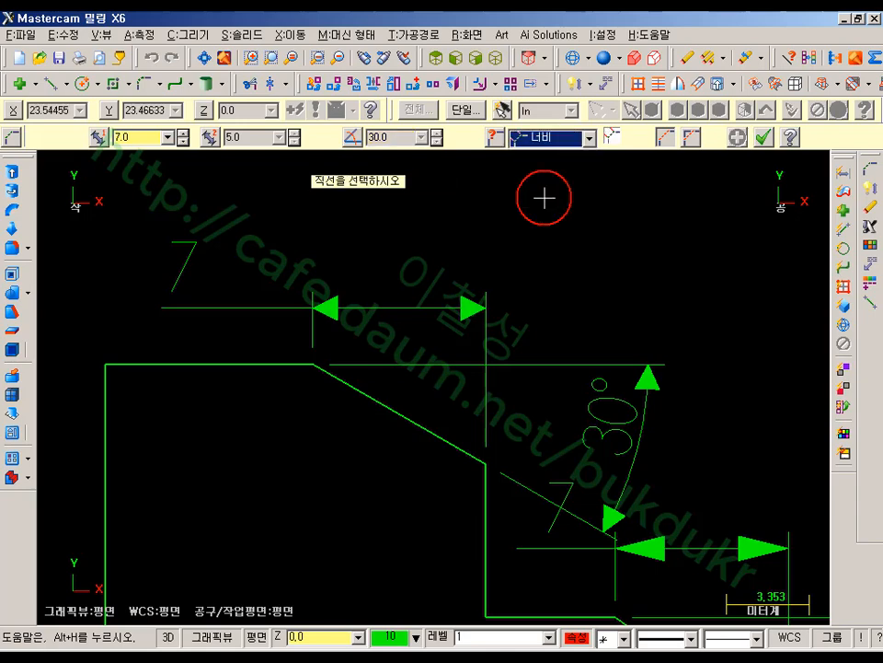
{"action": "scroll", "coordinate": [664, 324], "scroll_direction": "down", "scroll_amount": 1}
{"action": "mouse_move", "coordinate": [689, 439]}
{"action": "middle_mouse_down"}
{"action": "mouse_move", "coordinate": [619, 371]}
{"action": "mouse_move", "coordinate": [635, 378]}
{"action": "middle_mouse_up"}
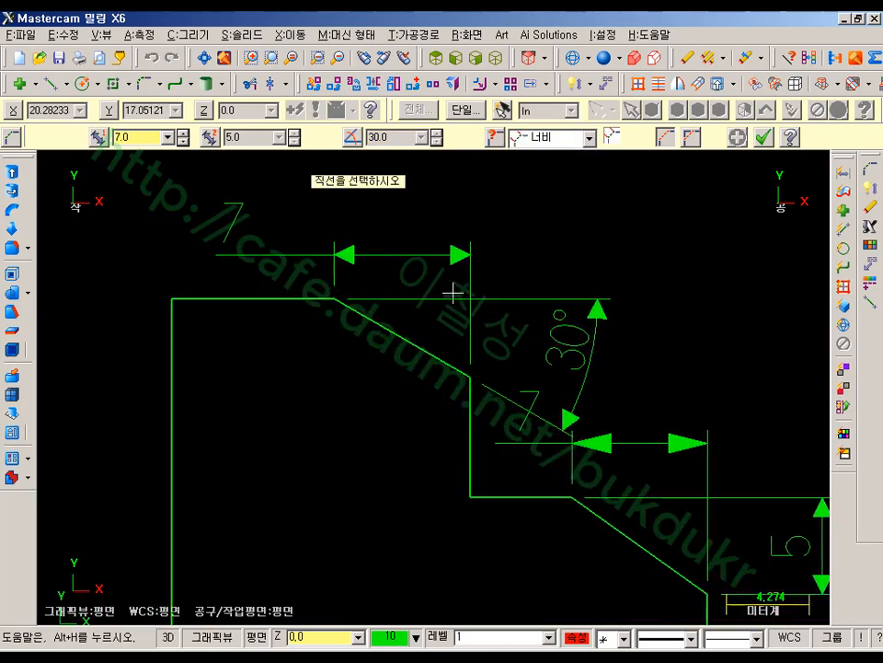
{"action": "mouse_move", "coordinate": [286, 278]}
{"action": "middle_mouse_down"}
{"action": "mouse_move", "coordinate": [647, 281]}
{"action": "mouse_move", "coordinate": [619, 294]}
{"action": "middle_mouse_up"}
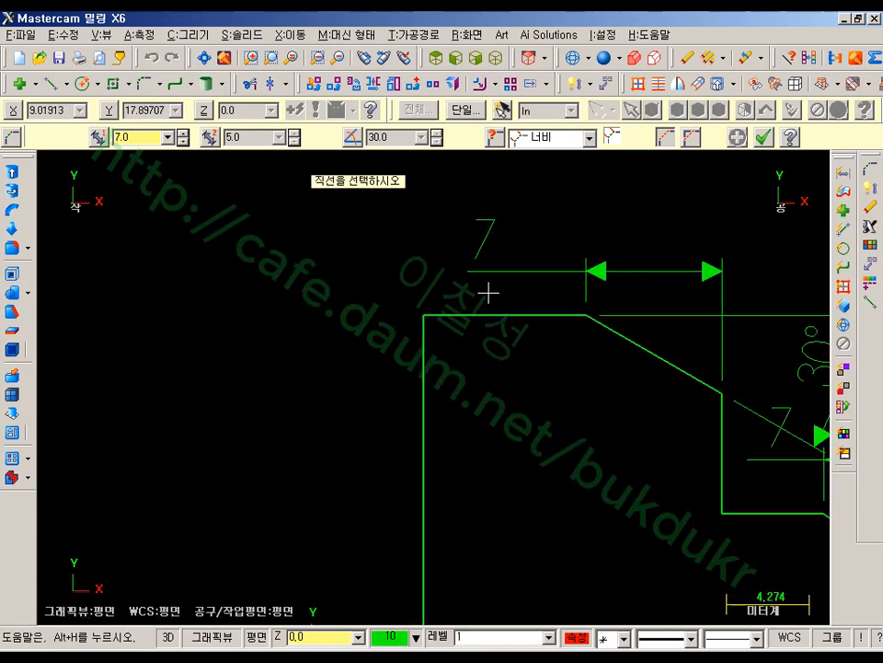
{"action": "left_click", "coordinate": [463, 313]}
{"action": "left_click", "coordinate": [422, 441]}
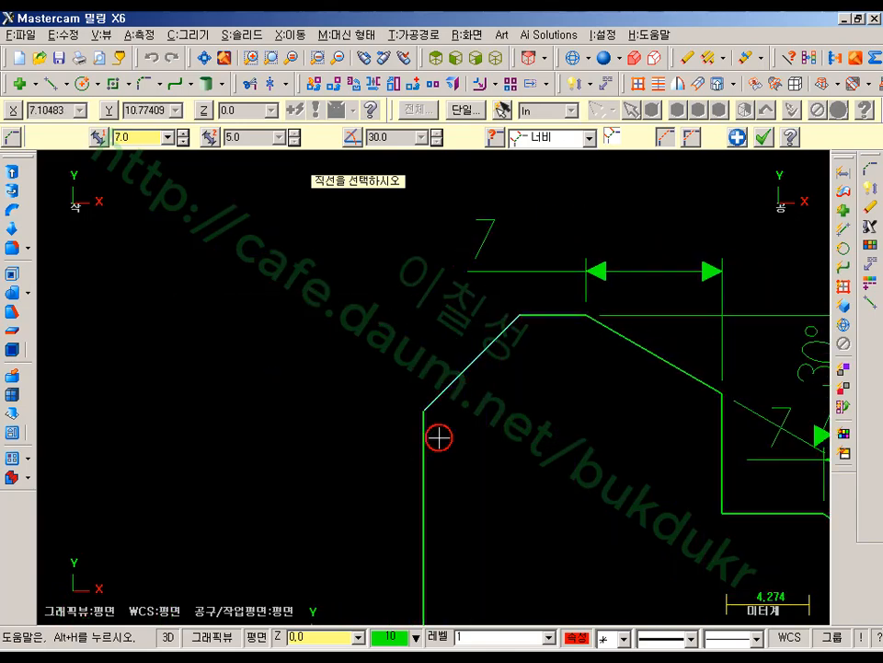
{"action": "scroll", "coordinate": [451, 295], "scroll_direction": "up", "scroll_amount": 1}
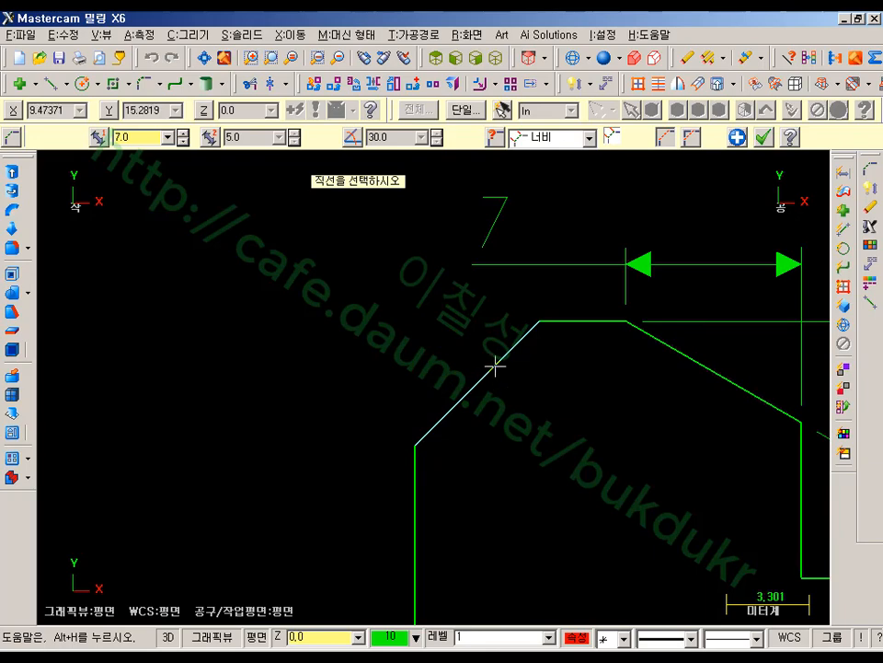
- Add an aligned Smart Dimension to the width chamfer line, placed parallel to it outside the profile's upper-left corner
{"action": "left_click", "coordinate": [868, 188]}
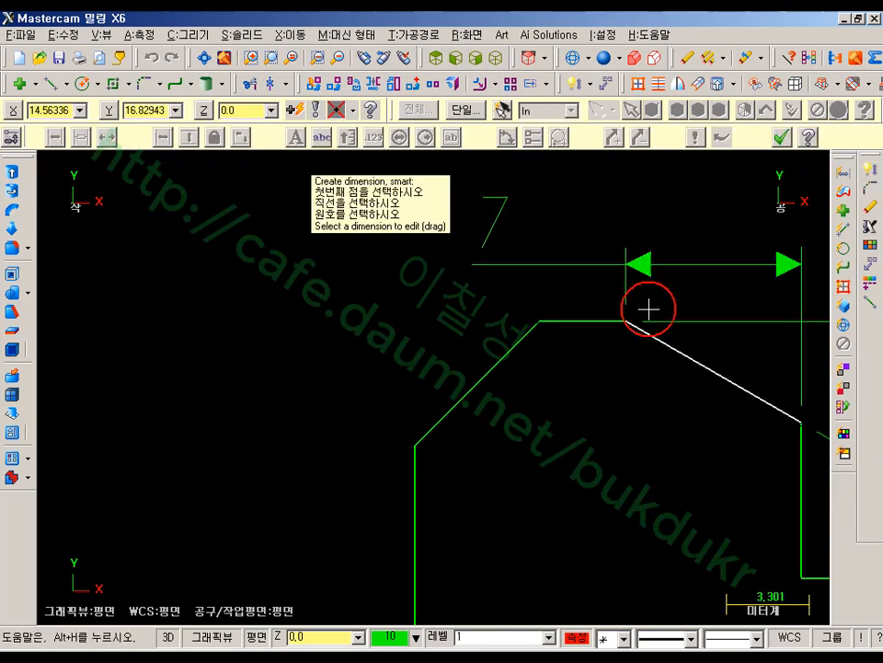
{"action": "left_click", "coordinate": [522, 340]}
{"action": "left_click", "coordinate": [402, 310]}
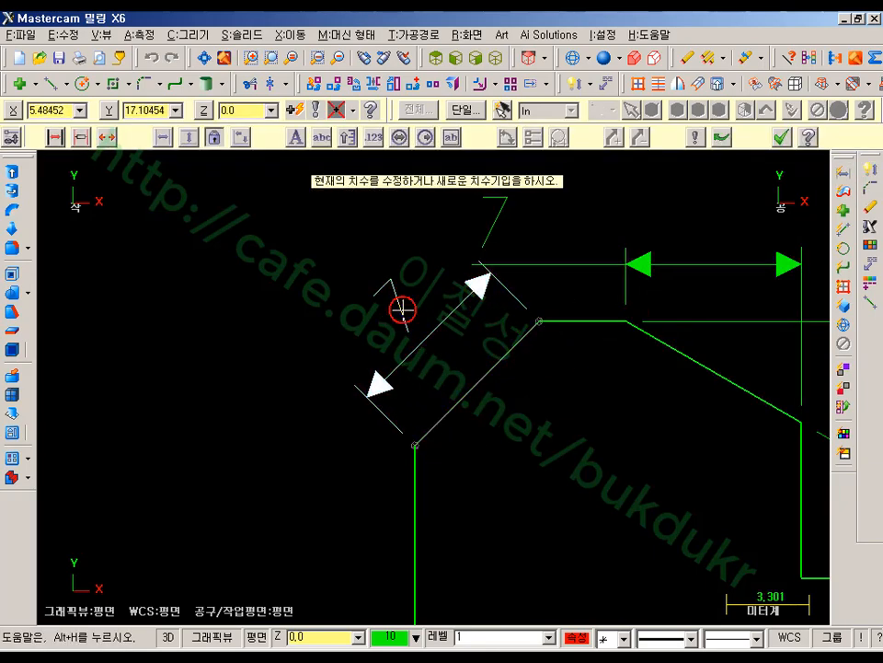
- Dimension the width chamfer's horizontal extent above the profile and its vertical extent beside it, and finish dimensioning
{"action": "middle_click_drag", "start_coordinate": [582, 363], "coordinate": [584, 472]}
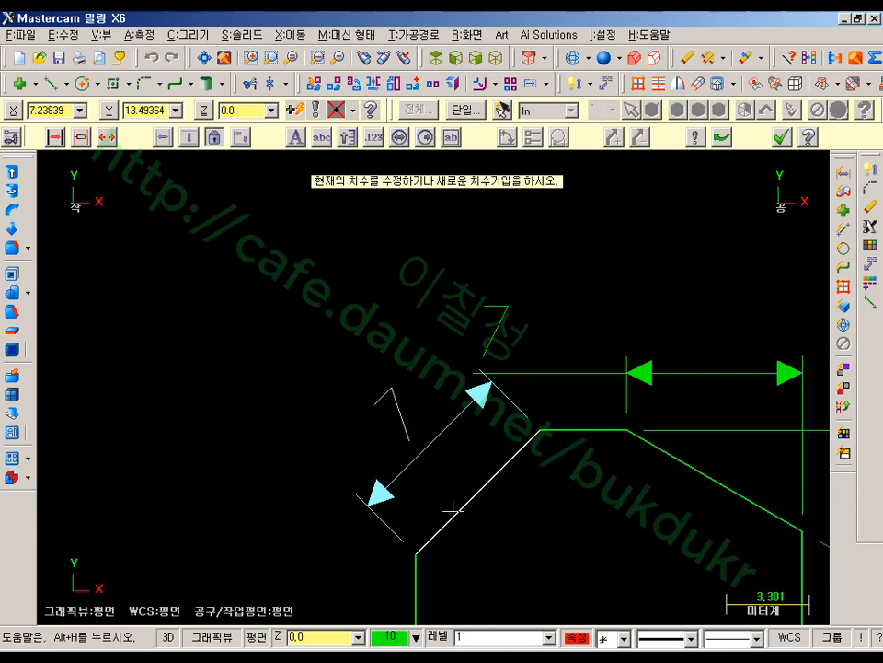
{"action": "left_click", "coordinate": [434, 528]}
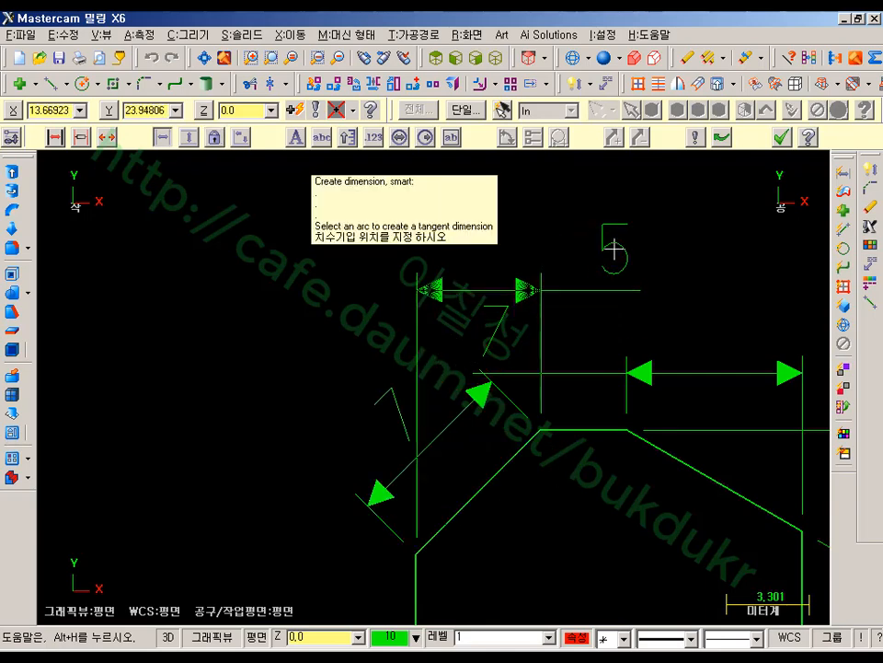
{"action": "left_click", "coordinate": [640, 240]}
{"action": "left_click", "coordinate": [510, 448]}
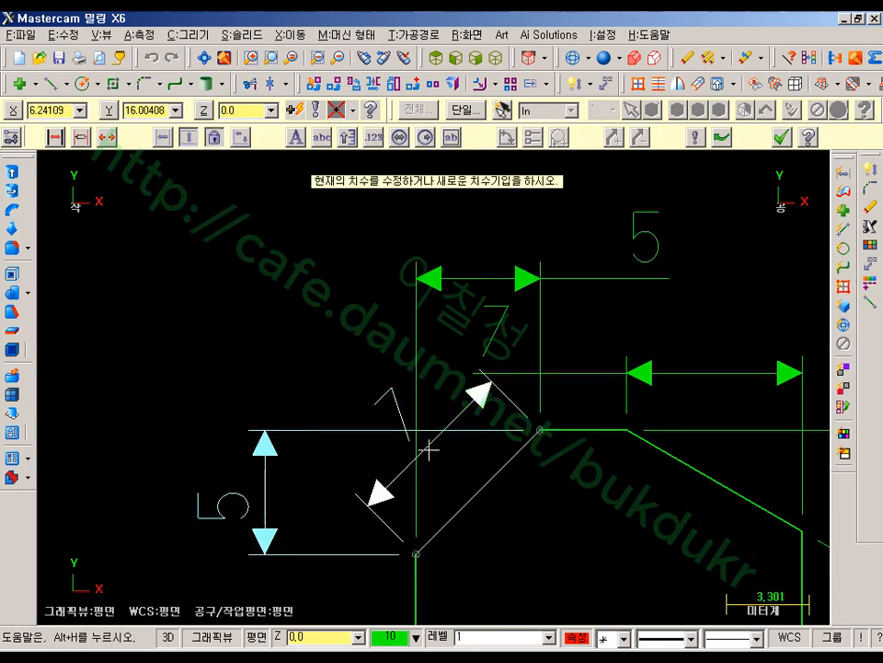
{"action": "left_click", "coordinate": [781, 136]}
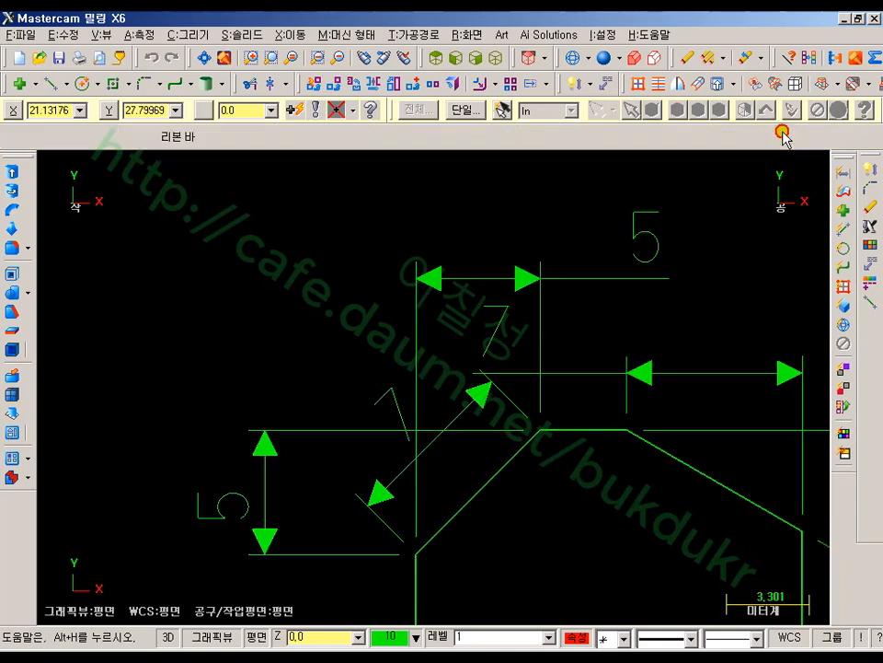
{"action": "left_click", "coordinate": [537, 493]}
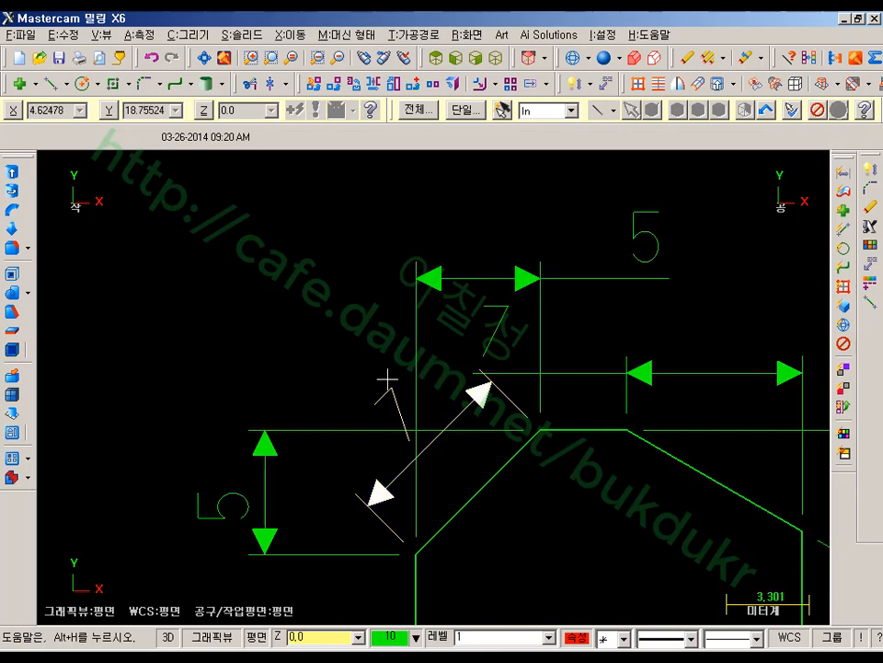
- Review the per-entity color and line width settings in the entity attributes manager and accept them
{"action": "left_click", "coordinate": [580, 637]}
{"action": "left_click", "coordinate": [129, 559]}
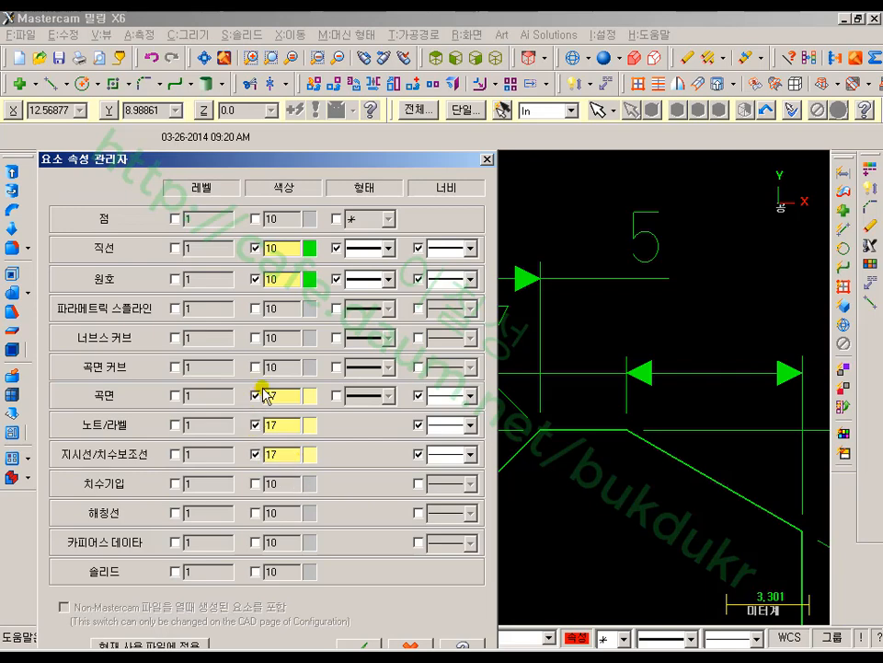
{"action": "left_click", "coordinate": [361, 646]}
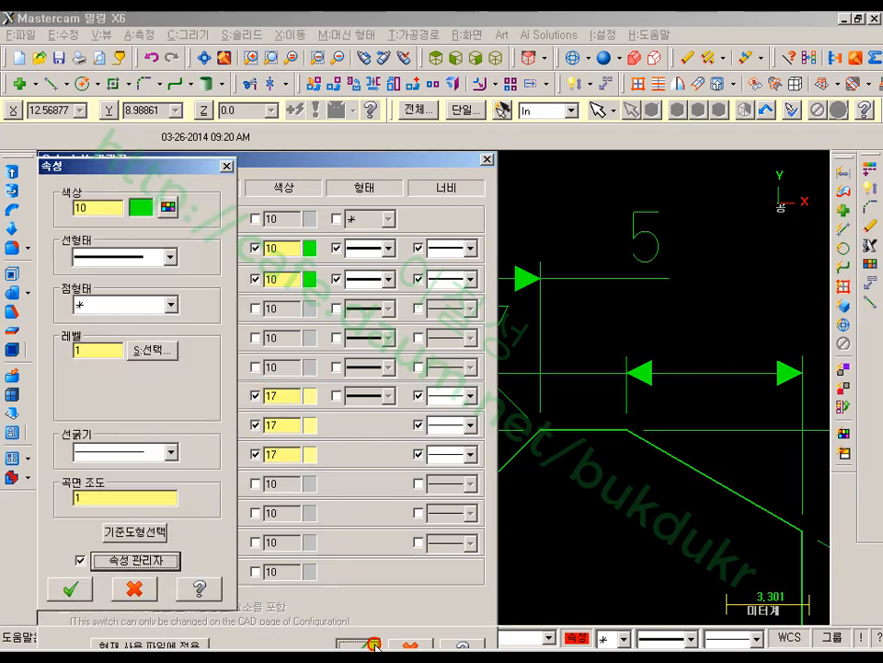
{"action": "left_click", "coordinate": [77, 583]}
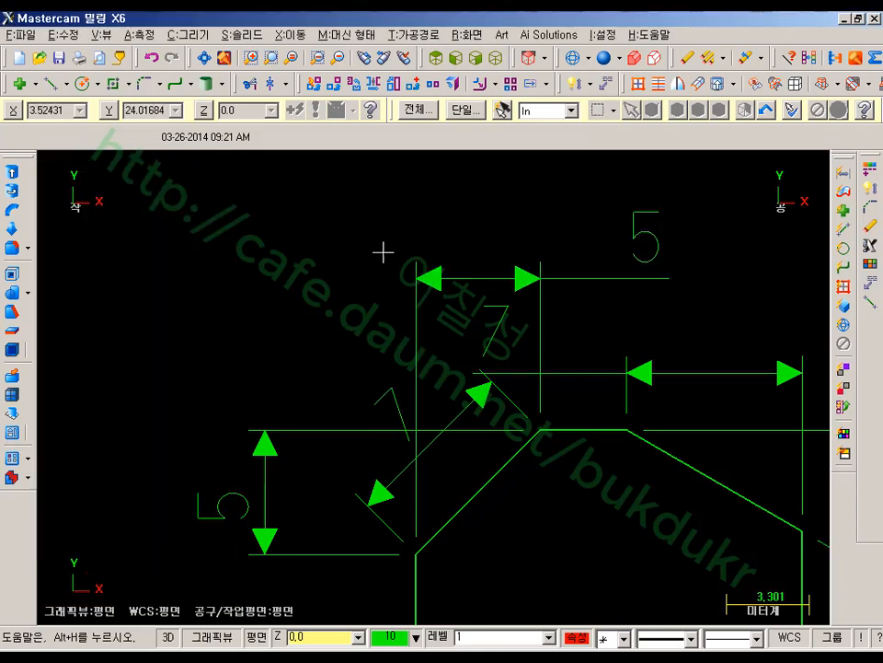
- Select all drafting entities at once and recolor the dimensions and the C5 label pale yellow
{"action": "scroll", "coordinate": [267, 244], "scroll_direction": "down", "scroll_amount": 10}
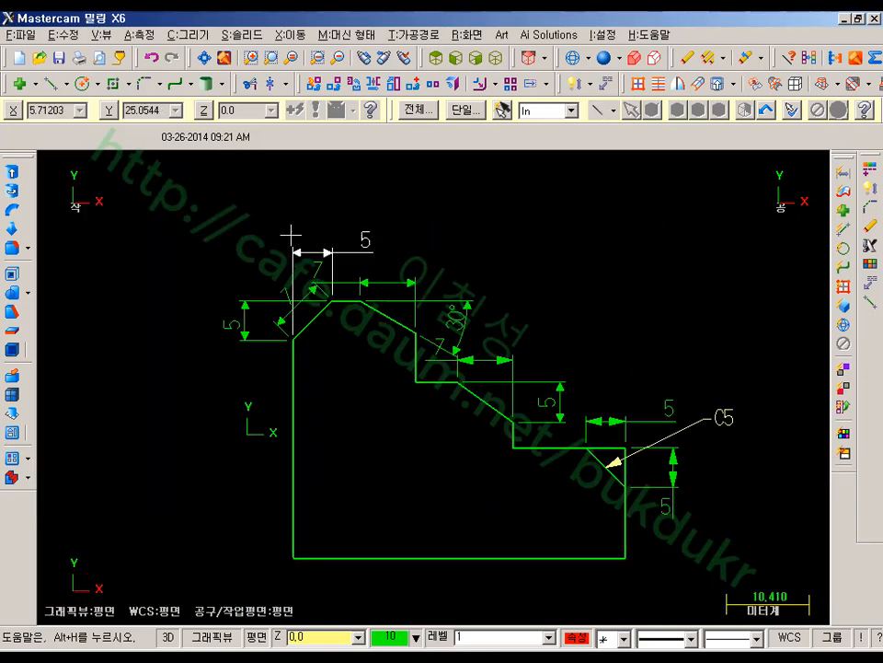
{"action": "scroll", "coordinate": [377, 427], "scroll_direction": "up", "scroll_amount": 3}
{"action": "scroll", "coordinate": [504, 524], "scroll_direction": "down", "scroll_amount": 2}
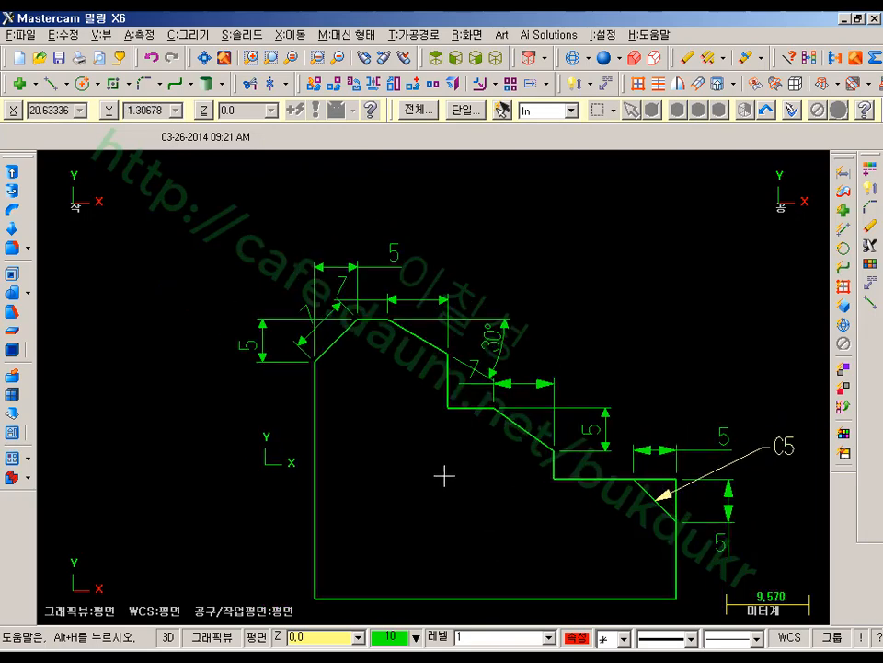
{"action": "left_click", "coordinate": [844, 180]}
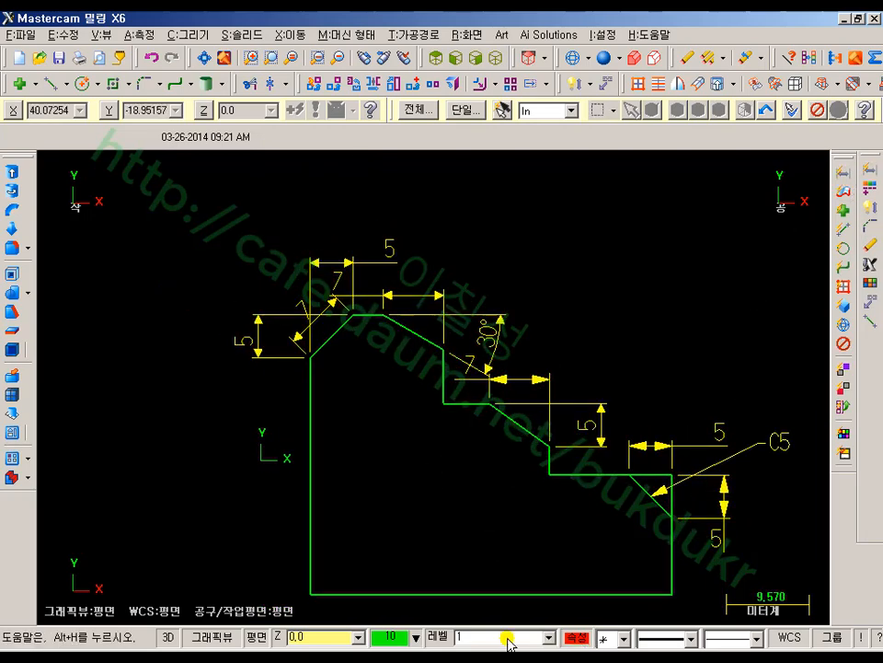
{"action": "left_click", "coordinate": [390, 635]}
{"action": "left_click", "coordinate": [58, 272]}
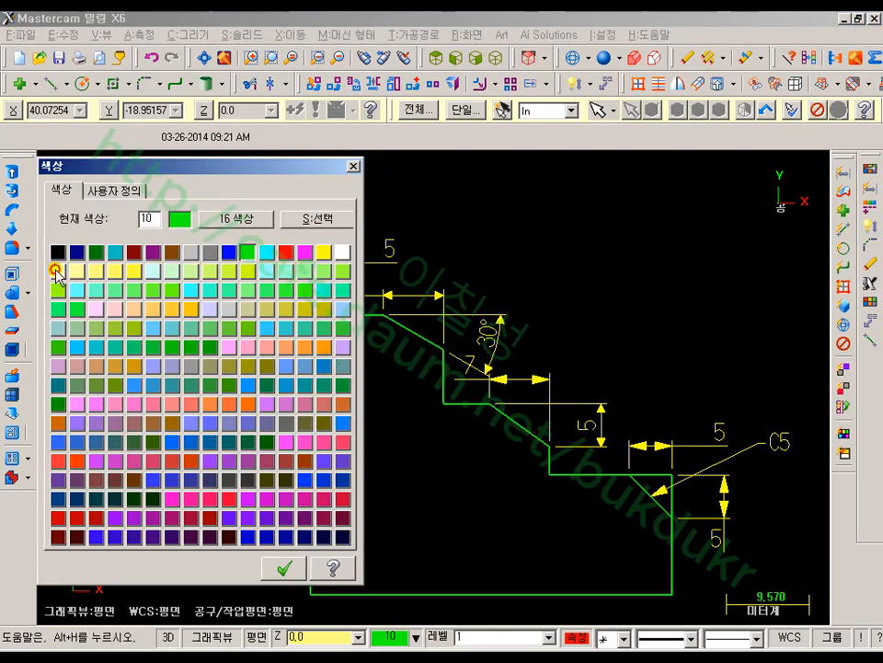
{"action": "left_click", "coordinate": [284, 568]}
{"action": "scroll", "coordinate": [318, 305], "scroll_direction": "up", "scroll_amount": 5}
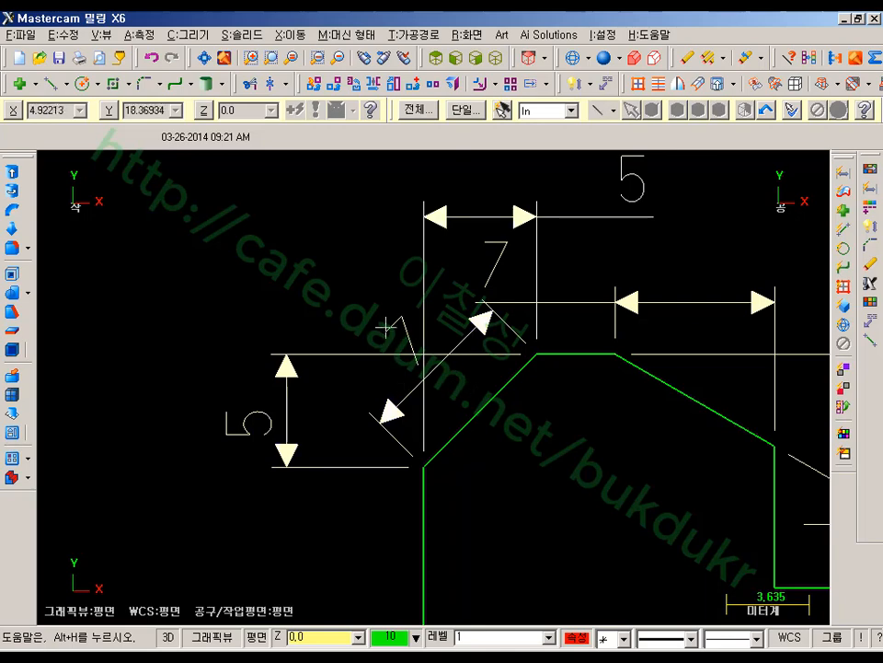
{"action": "scroll", "coordinate": [368, 318], "scroll_direction": "down", "scroll_amount": 2}
{"action": "middle_click_drag", "start_coordinate": [599, 369], "coordinate": [449, 290]}
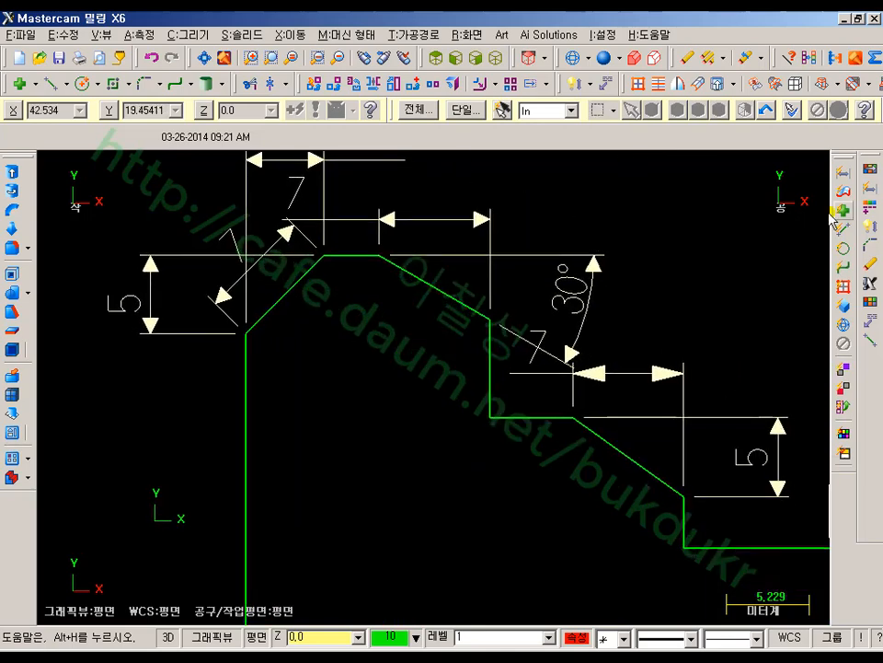
{"action": "left_click", "coordinate": [870, 245]}
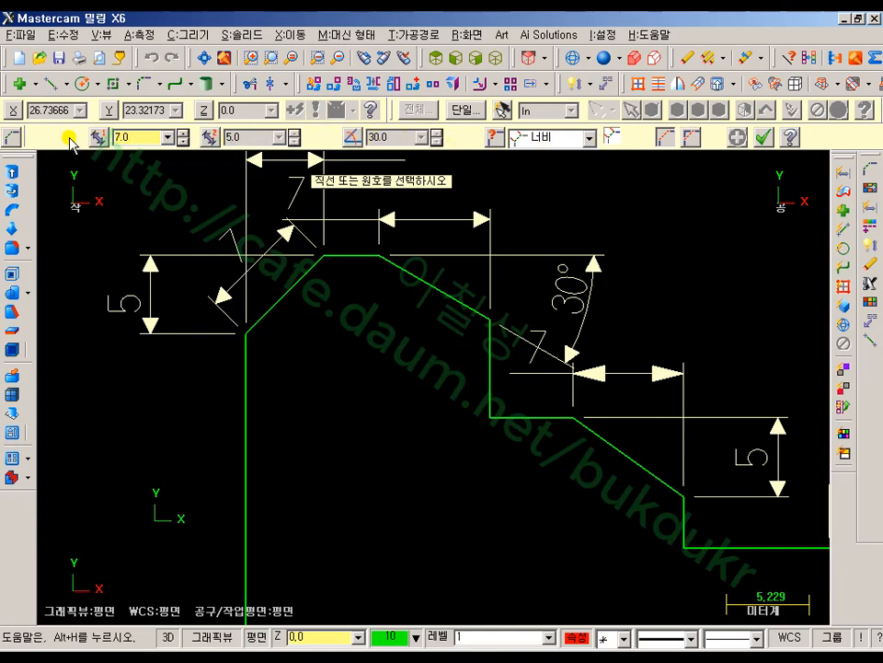
{"action": "scroll", "coordinate": [350, 259], "scroll_direction": "down", "scroll_amount": 3}
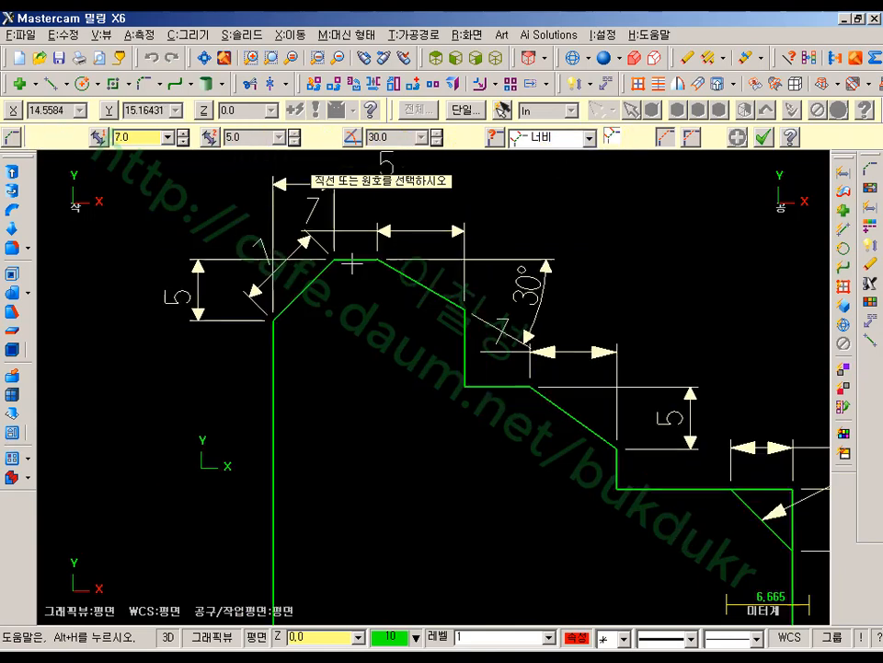
{"action": "key", "text": "Escape"}
- Delete all dimensions and the C5 label, leaving only the profile geometry
{"action": "scroll", "coordinate": [447, 178], "scroll_direction": "up", "scroll_amount": 1}
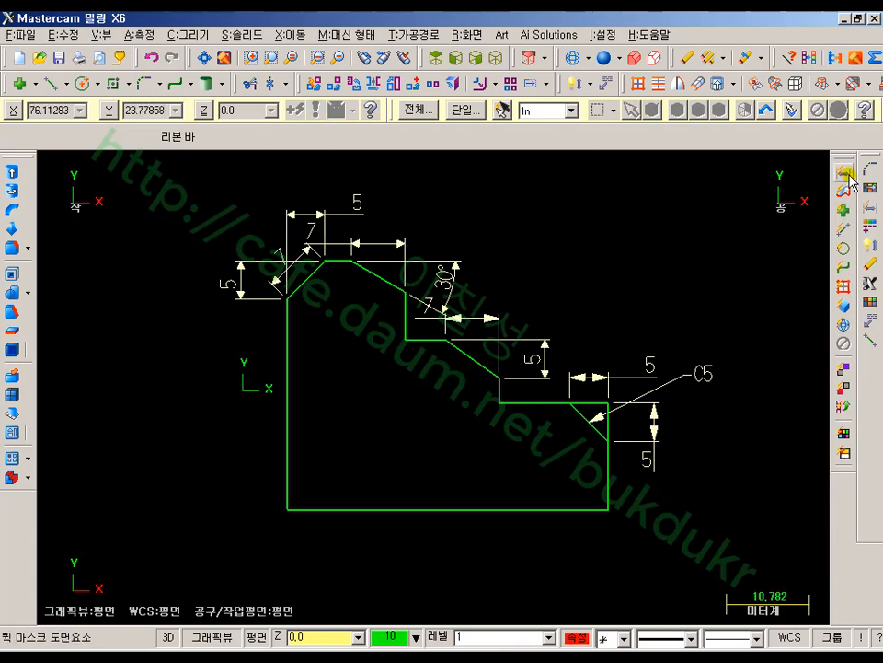
{"action": "left_click", "coordinate": [683, 65]}
{"action": "scroll", "coordinate": [405, 257], "scroll_direction": "up", "scroll_amount": 1}
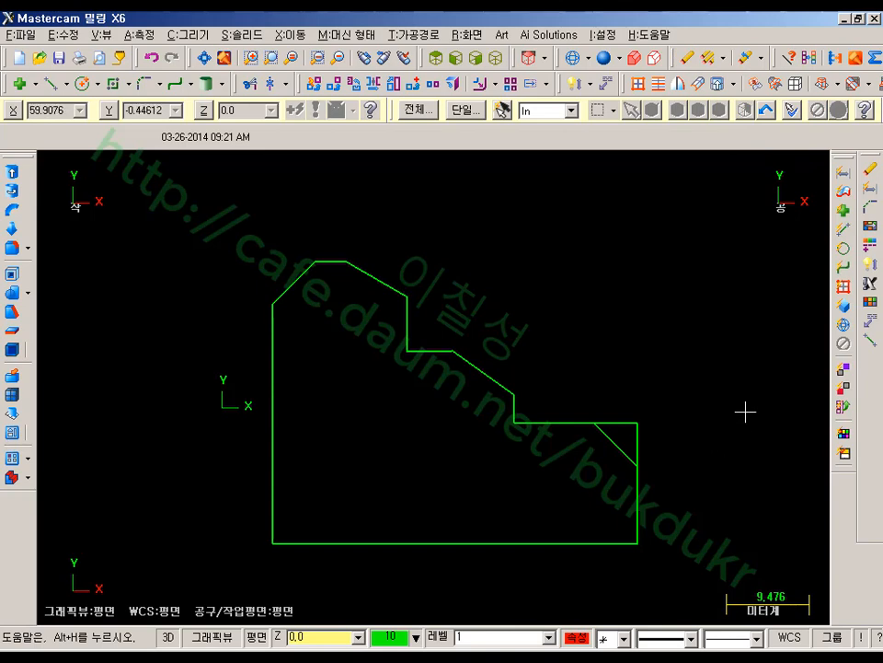
- Undo the earlier operations back to the plain stepped profile without chamfers, dimensions or label
{"action": "left_click", "coordinate": [154, 59]}
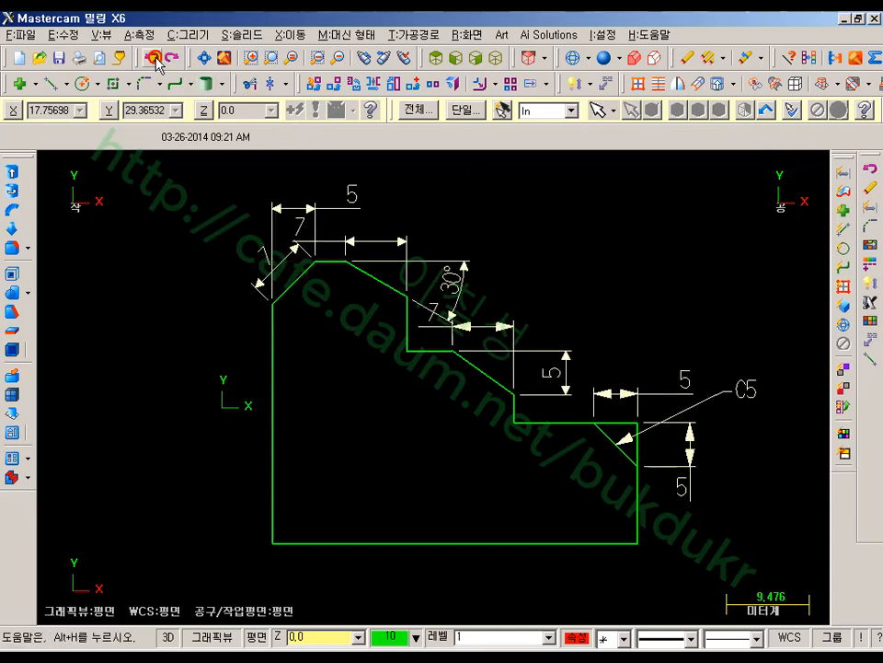
{"action": "left_click", "coordinate": [154, 59]}
{"action": "left_click", "coordinate": [153, 59]}
{"action": "left_click", "coordinate": [154, 59]}
{"action": "left_click", "coordinate": [154, 59]}
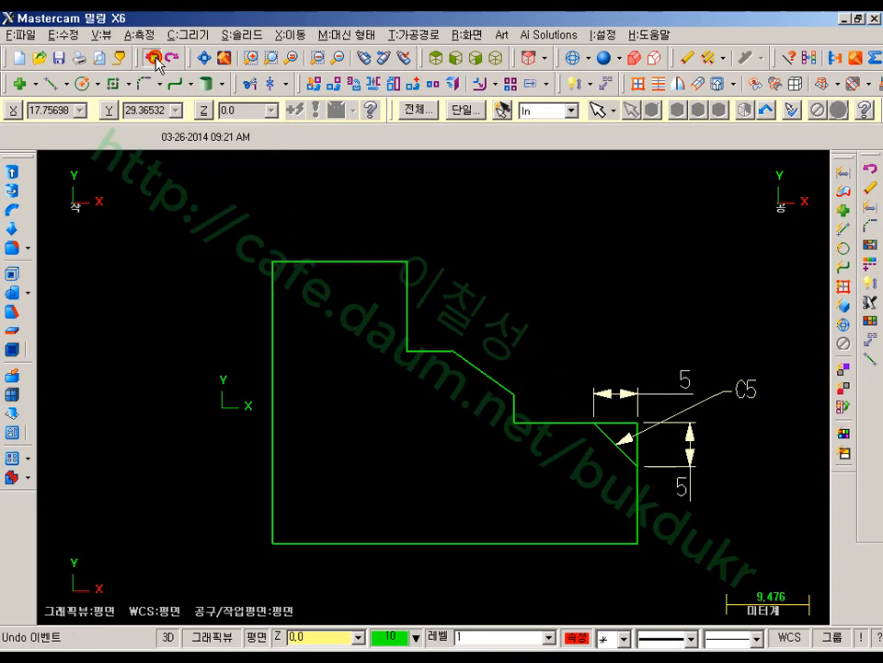
{"action": "left_click", "coordinate": [155, 59]}
{"action": "left_click", "coordinate": [154, 59]}
{"action": "left_click", "coordinate": [154, 58]}
{"action": "left_click", "coordinate": [154, 59]}
{"action": "left_click", "coordinate": [155, 59]}
{"action": "scroll", "coordinate": [371, 300], "scroll_direction": "up", "scroll_amount": 1}
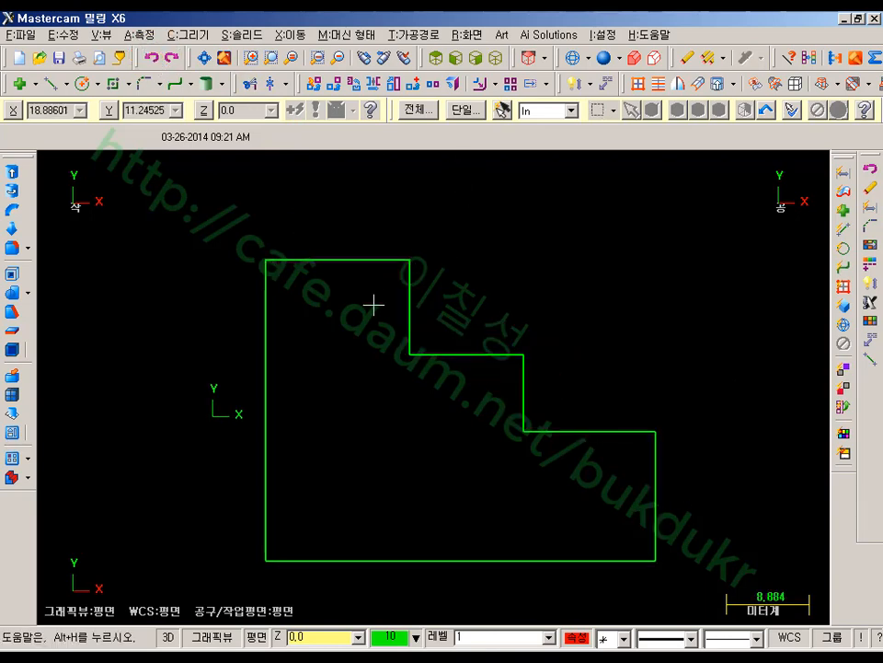
{"action": "middle_click_drag", "start_coordinate": [374, 304], "coordinate": [389, 271]}
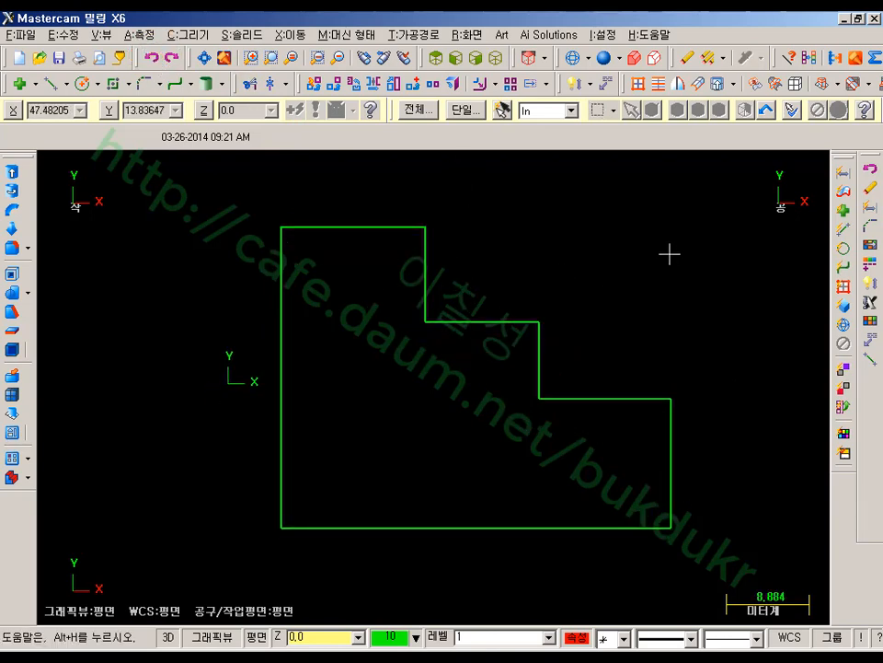
- Start a Chain Chamfer with the 1 Distance method at 5.0 and chain the whole stepped profile
{"action": "left_click", "coordinate": [193, 35]}
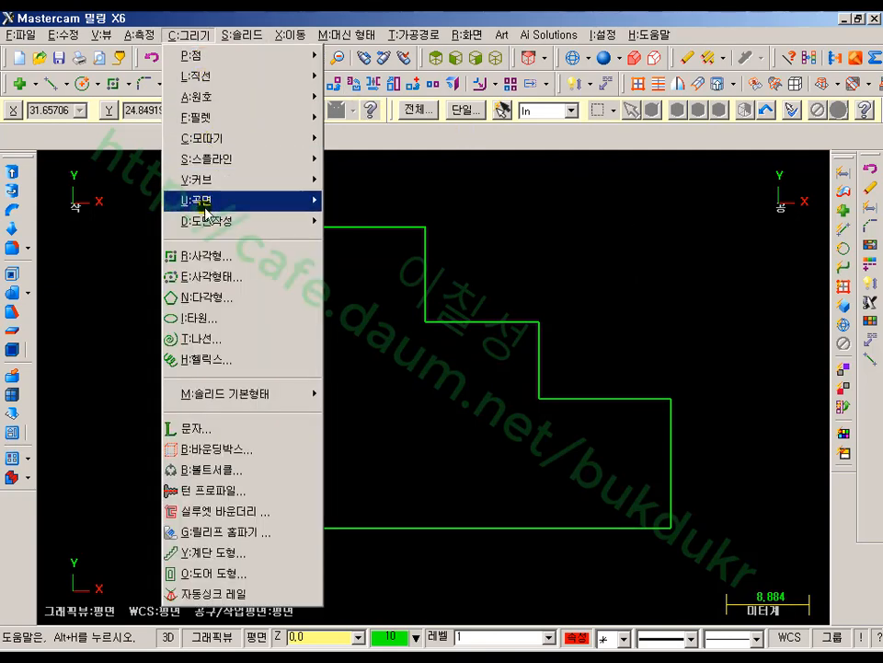
{"action": "mouse_move", "coordinate": [227, 139]}
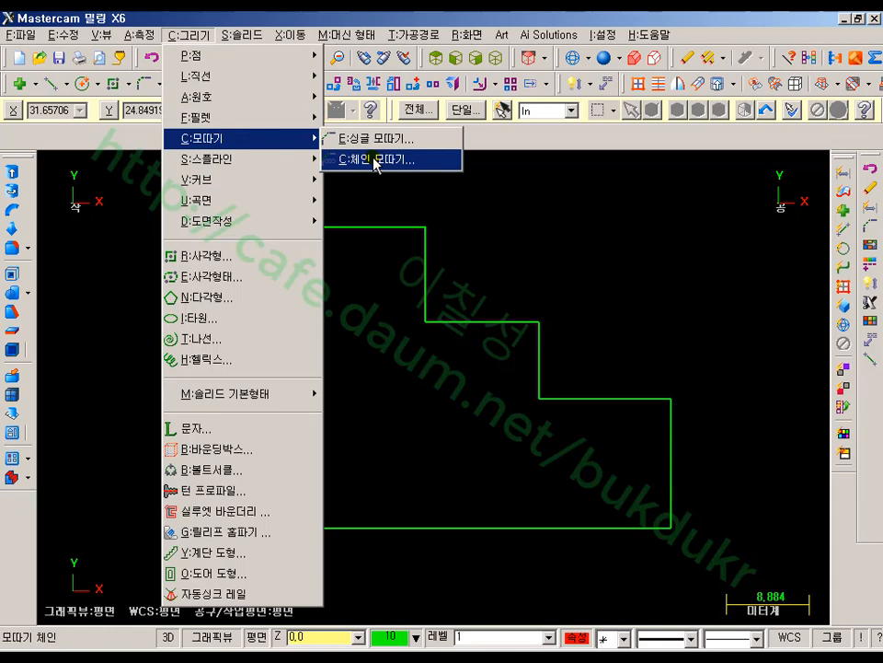
{"action": "left_click", "coordinate": [376, 160]}
{"action": "scroll", "coordinate": [550, 224], "scroll_direction": "down", "scroll_amount": 1}
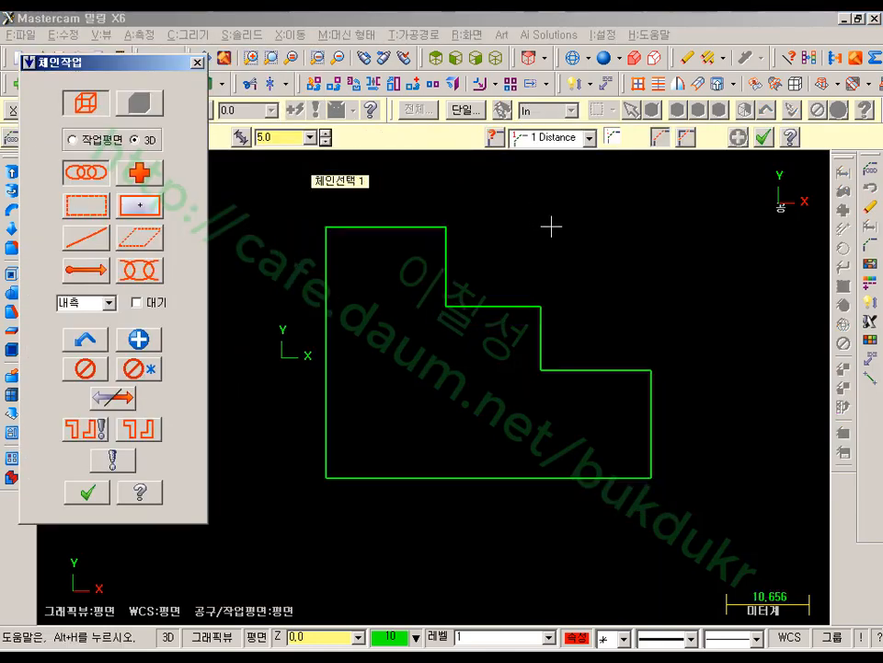
{"action": "middle_click_drag", "start_coordinate": [550, 225], "coordinate": [586, 294]}
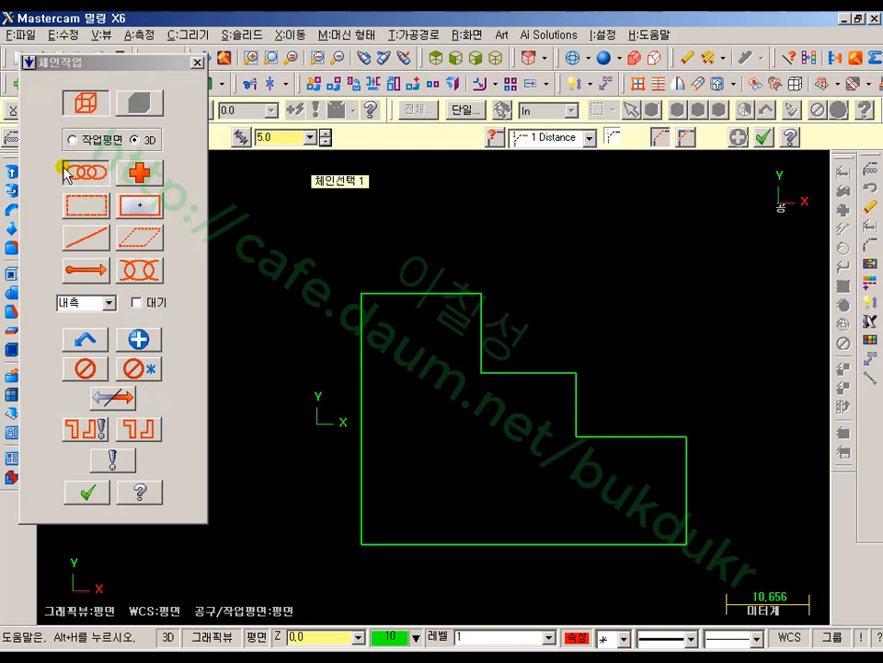
{"action": "left_click", "coordinate": [394, 292]}
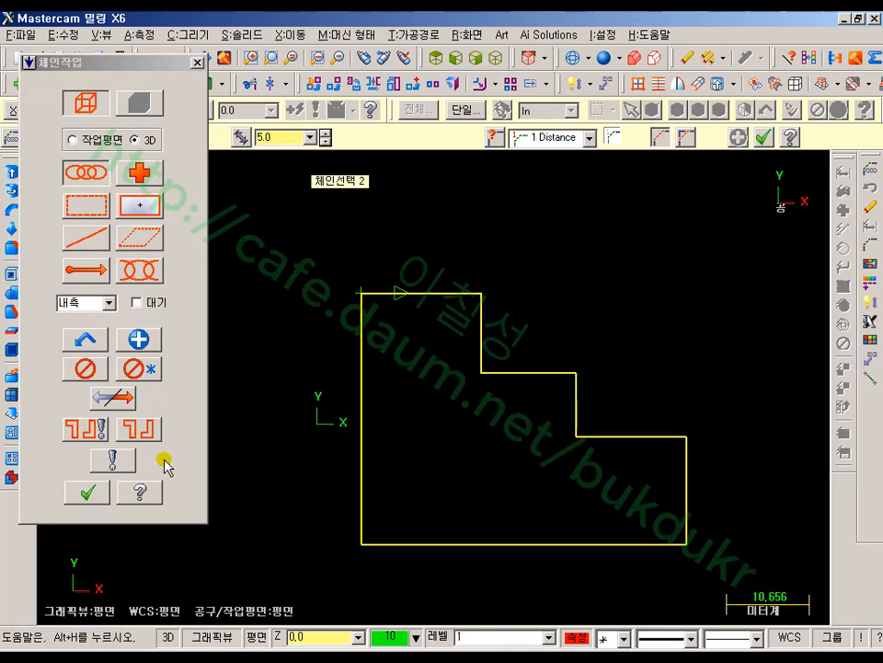
{"action": "left_click", "coordinate": [84, 491]}
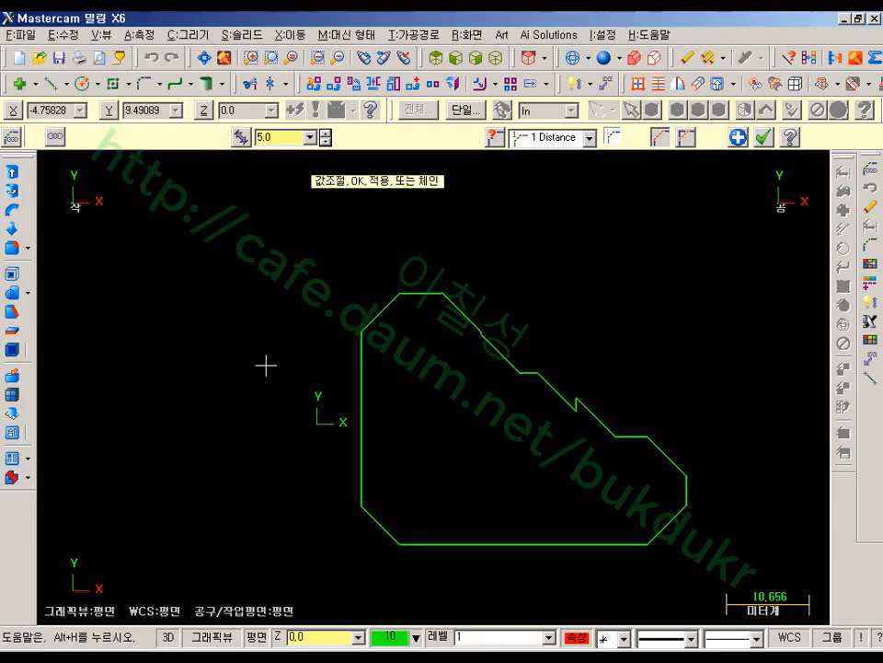
- Set the chain chamfer distance to 2.0
{"action": "left_click", "coordinate": [289, 138]}
{"action": "type", "text": "2"}
{"action": "key", "text": "Return"}
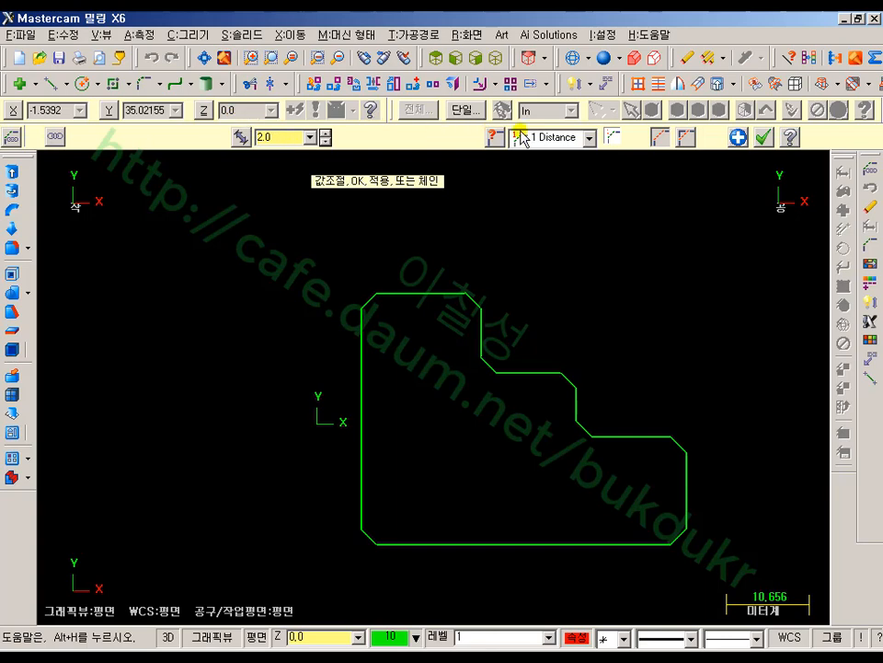
- Preview the chain chamfers with the corners left untrimmed and restore the trimming option
{"action": "scroll", "coordinate": [514, 352], "scroll_direction": "up", "scroll_amount": 2}
{"action": "middle_click_drag", "start_coordinate": [516, 355], "coordinate": [473, 308]}
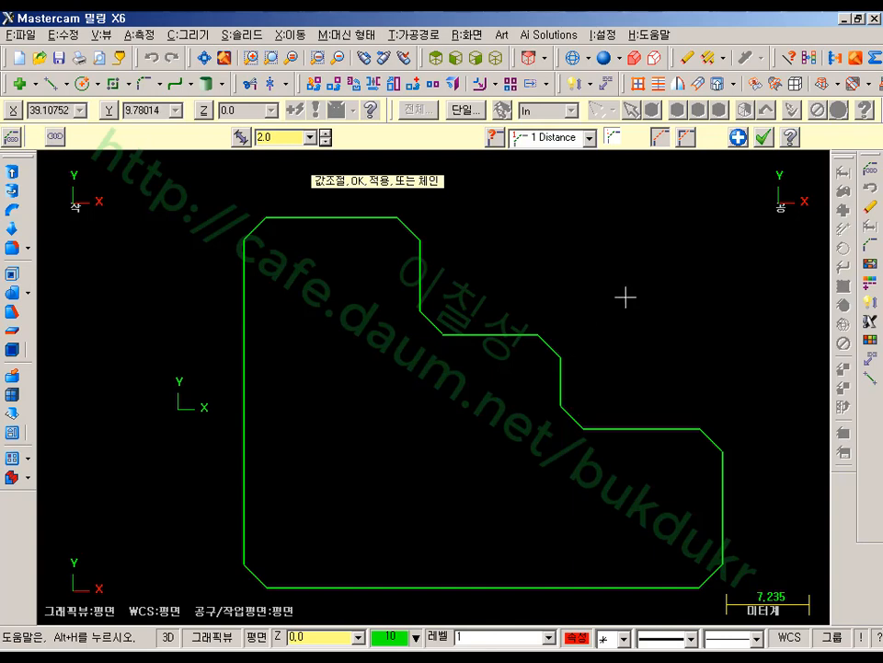
{"action": "left_click", "coordinate": [685, 138]}
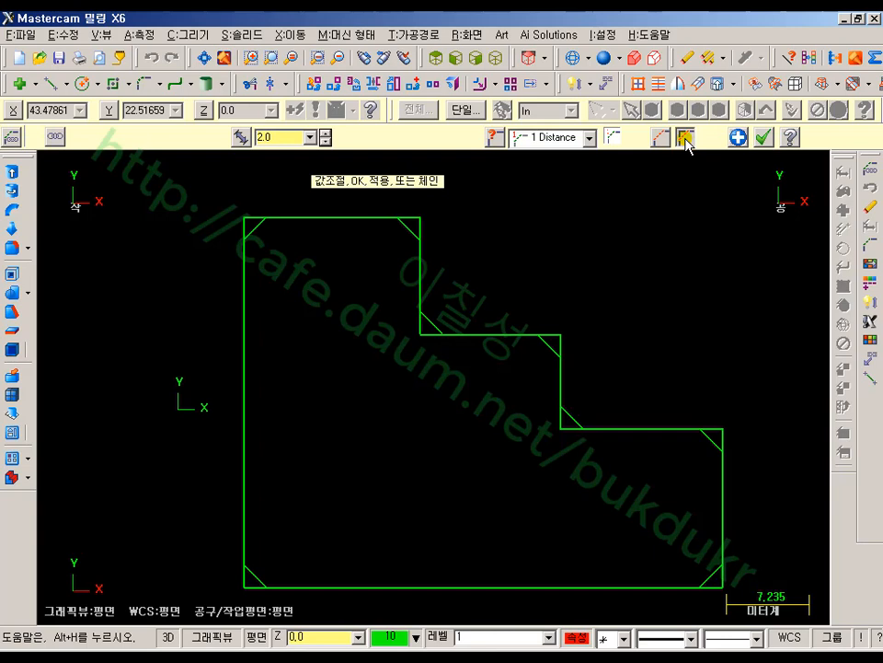
{"action": "left_click", "coordinate": [660, 139]}
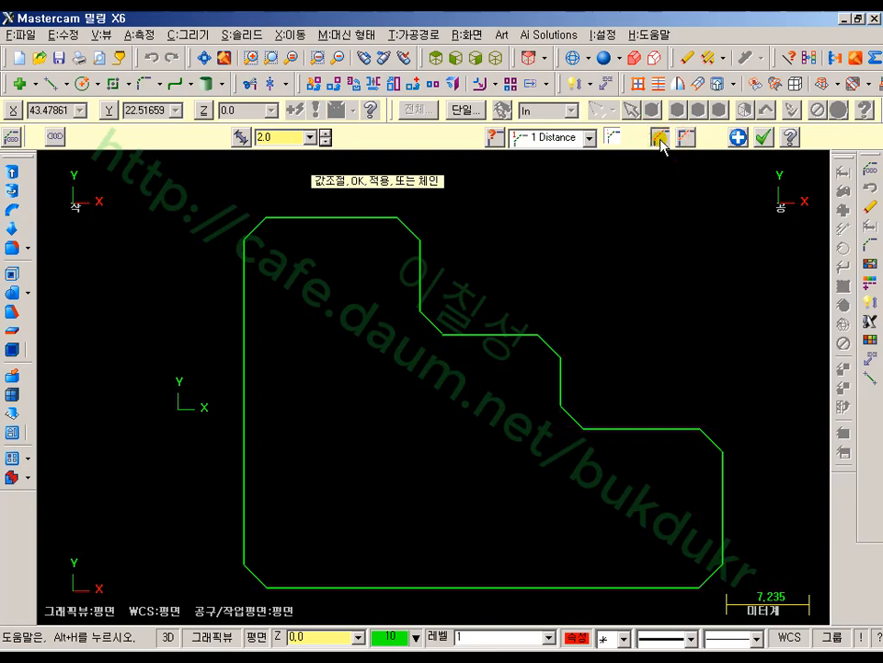
- Preview the chain chamfers with the Width (너비) method and restore the 1 Distance method
{"action": "left_click", "coordinate": [589, 137]}
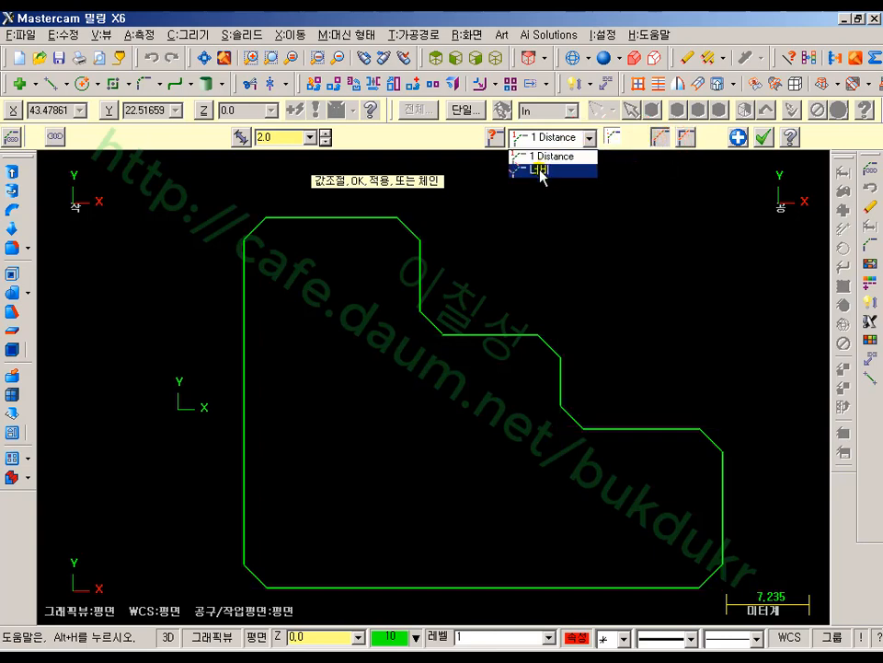
{"action": "left_click", "coordinate": [541, 171]}
{"action": "left_click", "coordinate": [588, 138]}
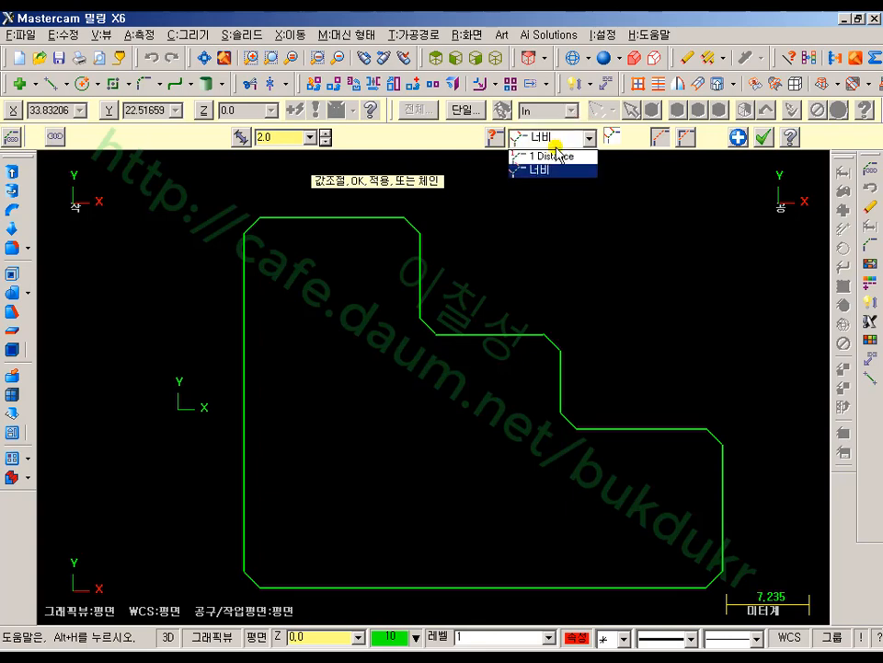
{"action": "left_click", "coordinate": [536, 153]}
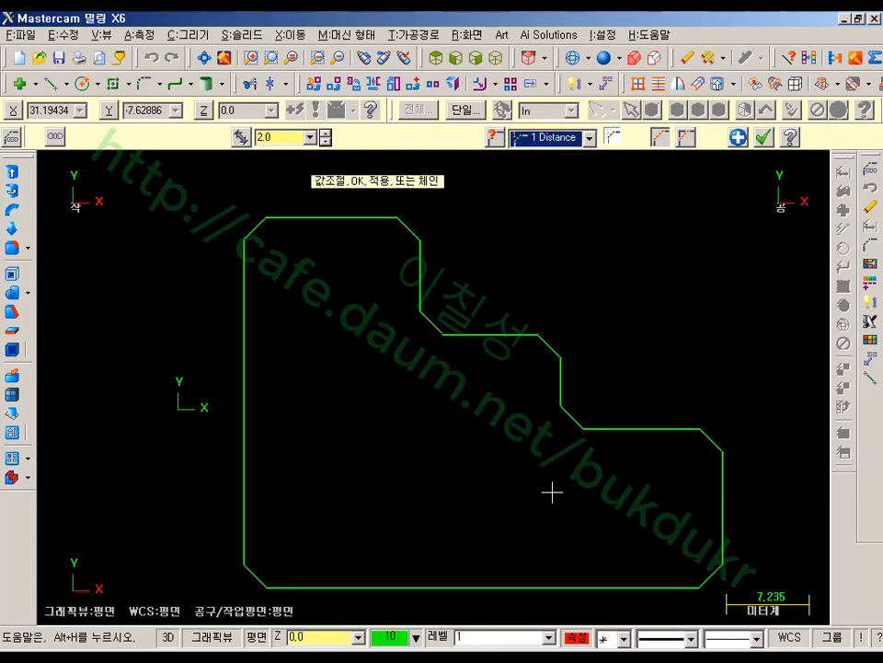
- Switch to the Acrobat PDF and examine the dimensioned practice drawing on page 53
{"action": "mouse_move", "coordinate": [623, 379]}
{"action": "middle_mouse_down"}
{"action": "mouse_move", "coordinate": [581, 357]}
{"action": "mouse_move", "coordinate": [572, 365]}
{"action": "middle_mouse_up"}
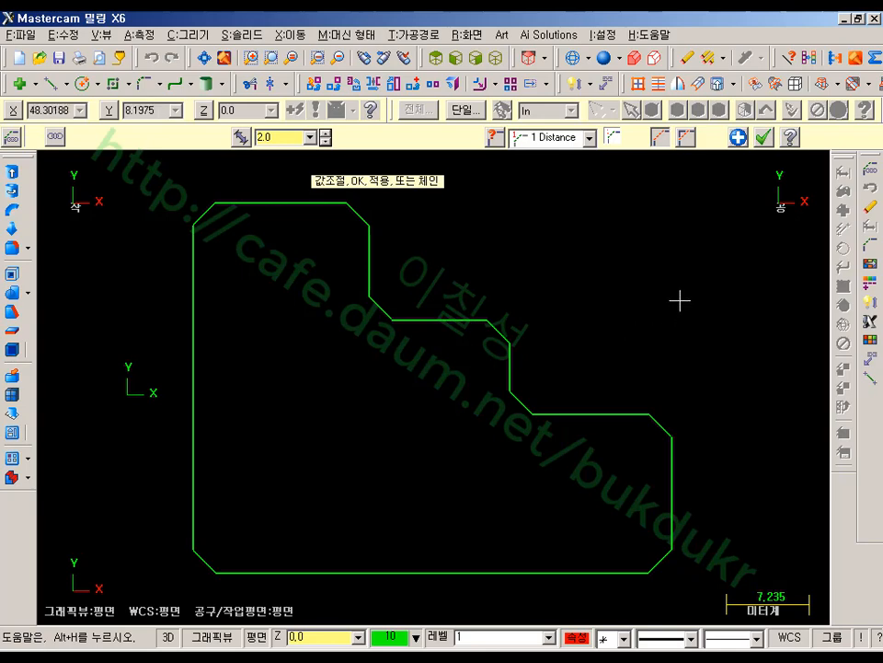
{"action": "key", "text": "alt+Tab"}
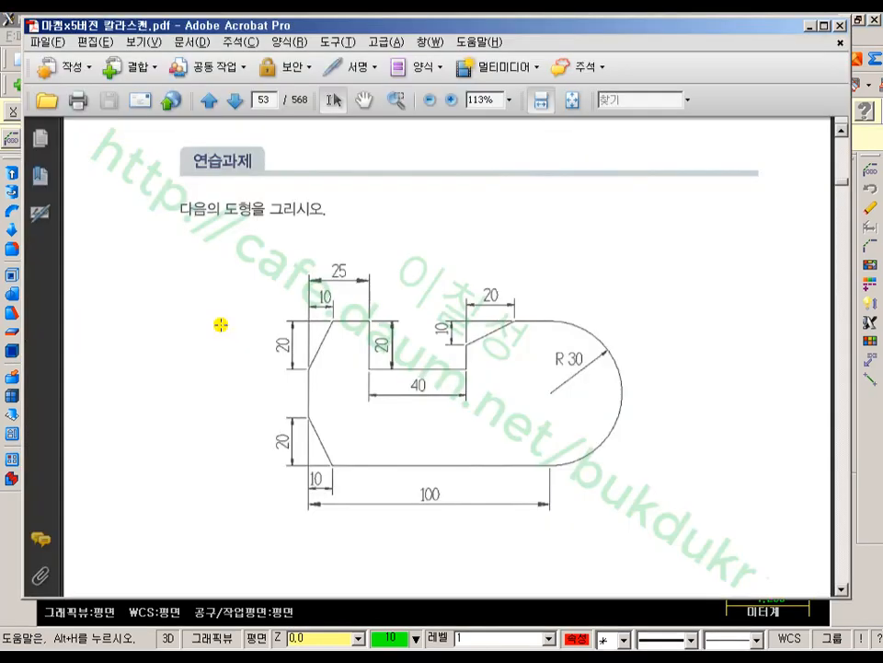
{"action": "scroll", "coordinate": [309, 352], "scroll_direction": "down", "scroll_amount": 8}
{"action": "scroll", "coordinate": [324, 363], "scroll_direction": "up", "scroll_amount": 6}
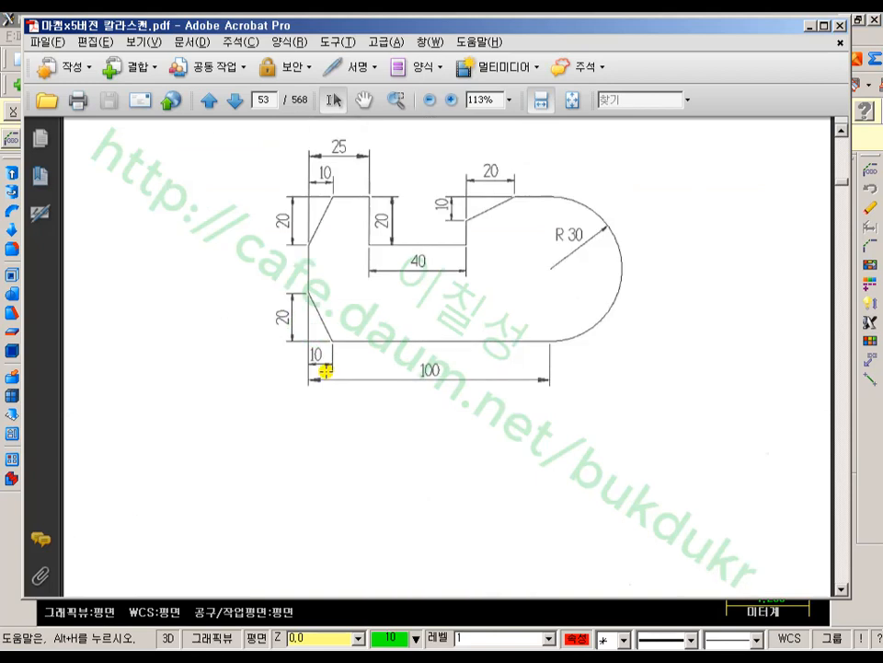
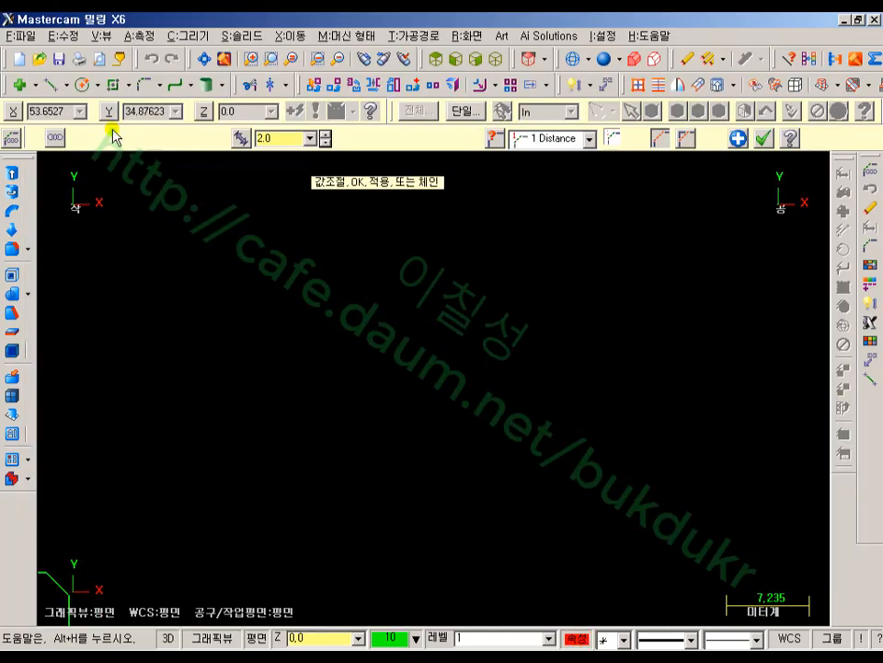
- Back in Mastercam, start a connected multi-line in the empty area beside the chamfered profile with a horizontal segment 25 long
{"action": "left_click", "coordinate": [46, 85]}
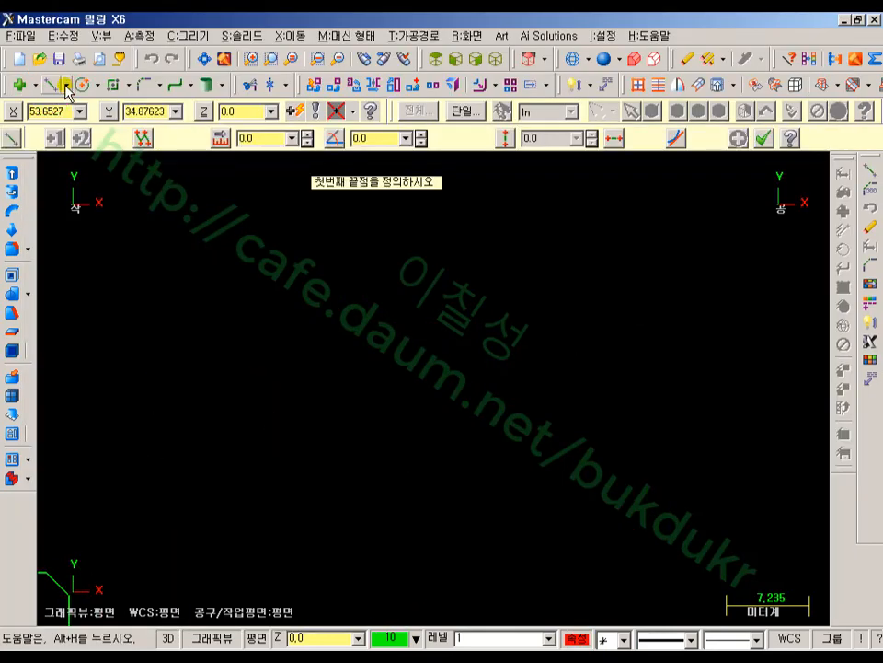
{"action": "left_click", "coordinate": [144, 139]}
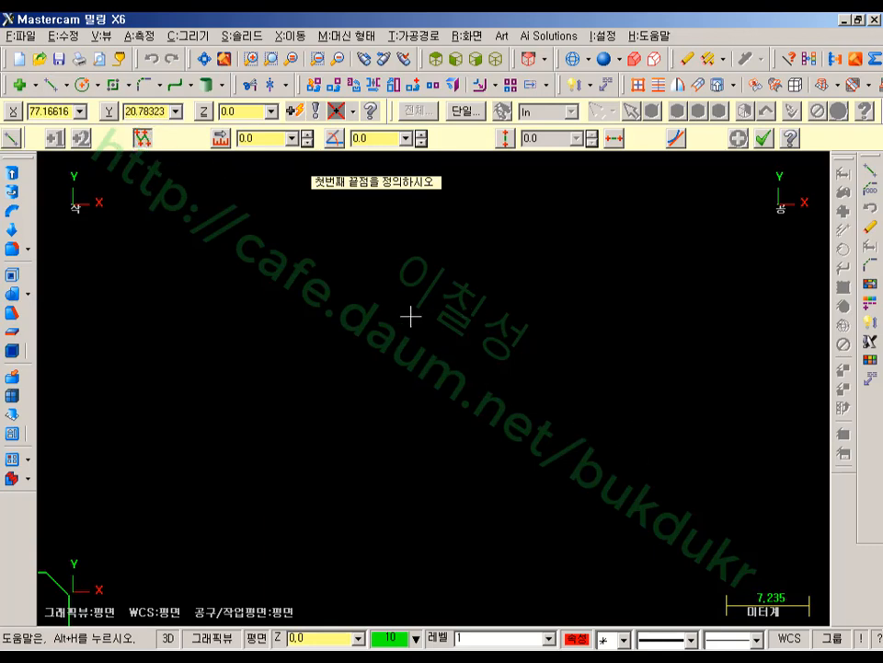
{"action": "left_click", "coordinate": [332, 284]}
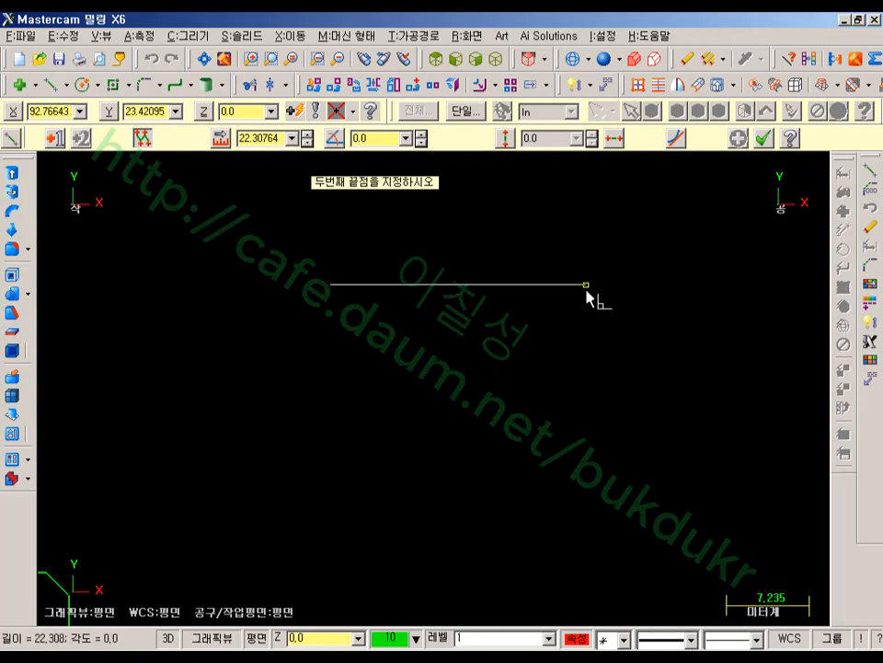
{"action": "type", "text": "l"}
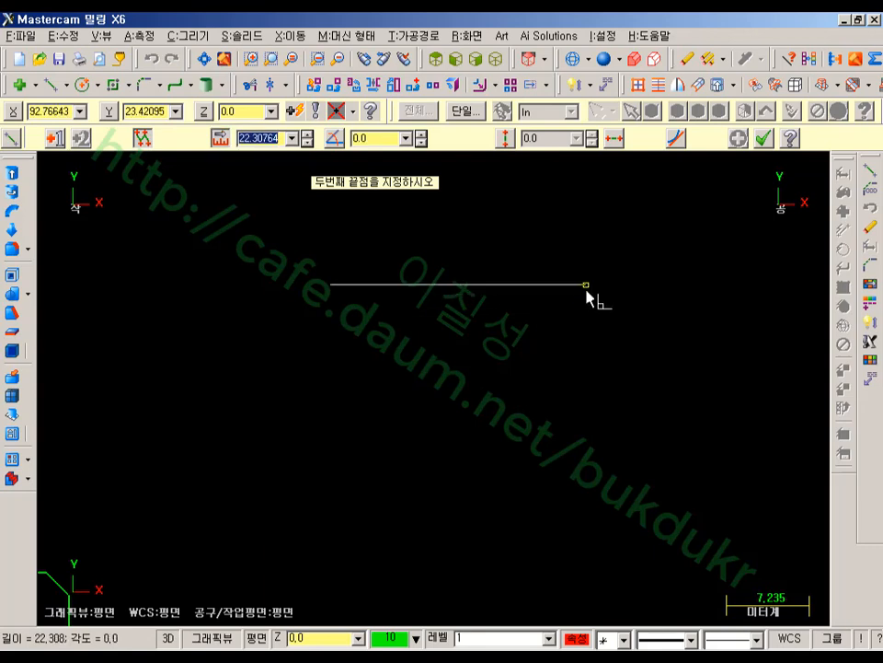
{"action": "type", "text": "25"}
{"action": "key", "text": "Return"}
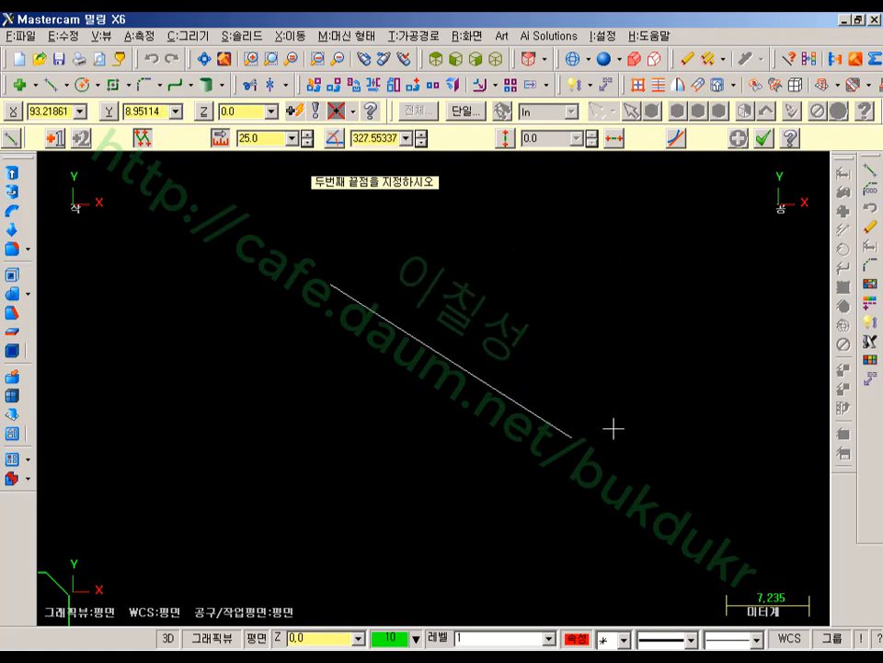
{"action": "left_click", "coordinate": [666, 285]}
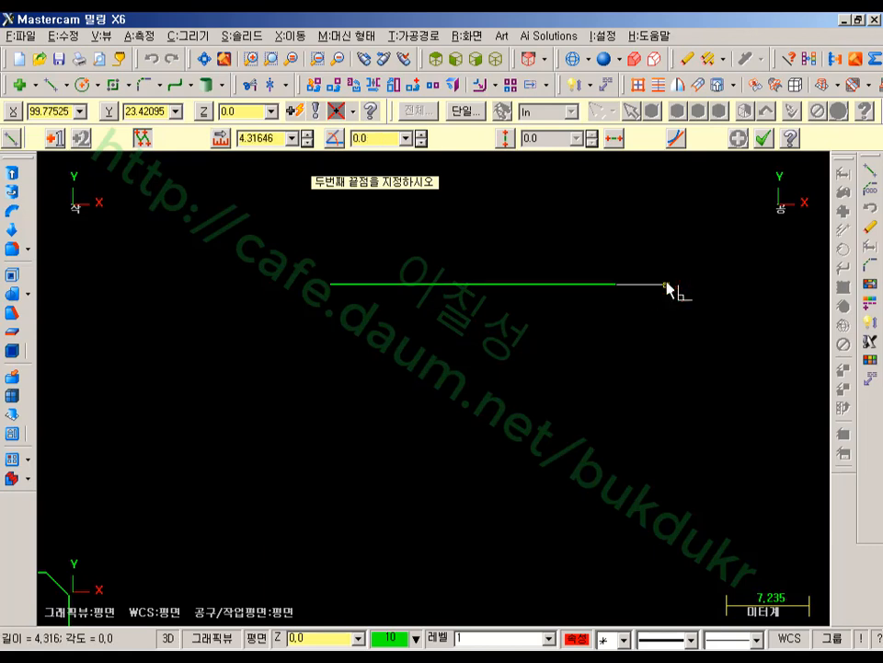
- Continue the multi-line with a vertical segment 20 long going down from the first line's right end
{"action": "scroll", "coordinate": [643, 473], "scroll_direction": "down", "scroll_amount": 1}
{"action": "middle_click_drag", "start_coordinate": [643, 473], "coordinate": [442, 447]}
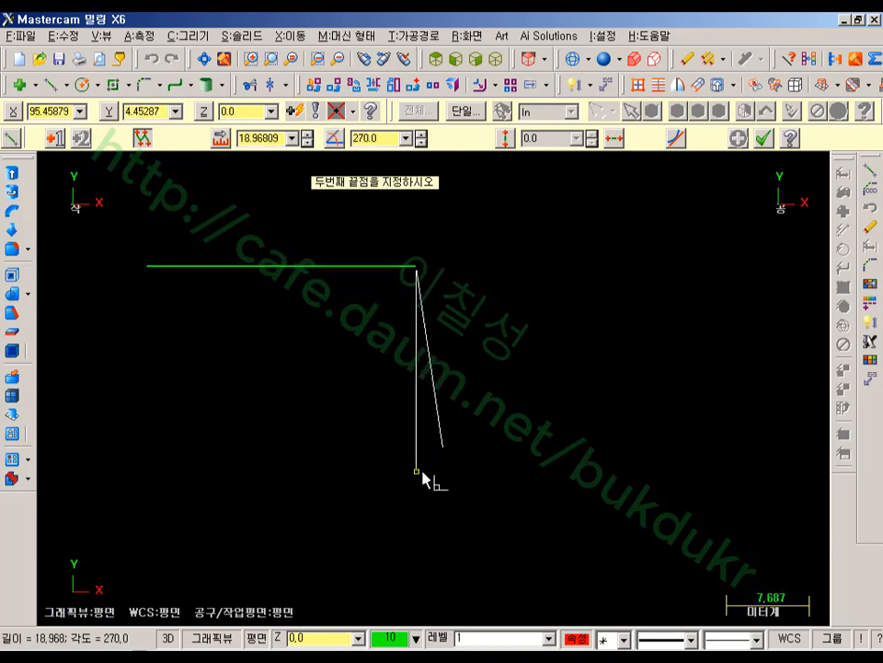
{"action": "type", "text": "l"}
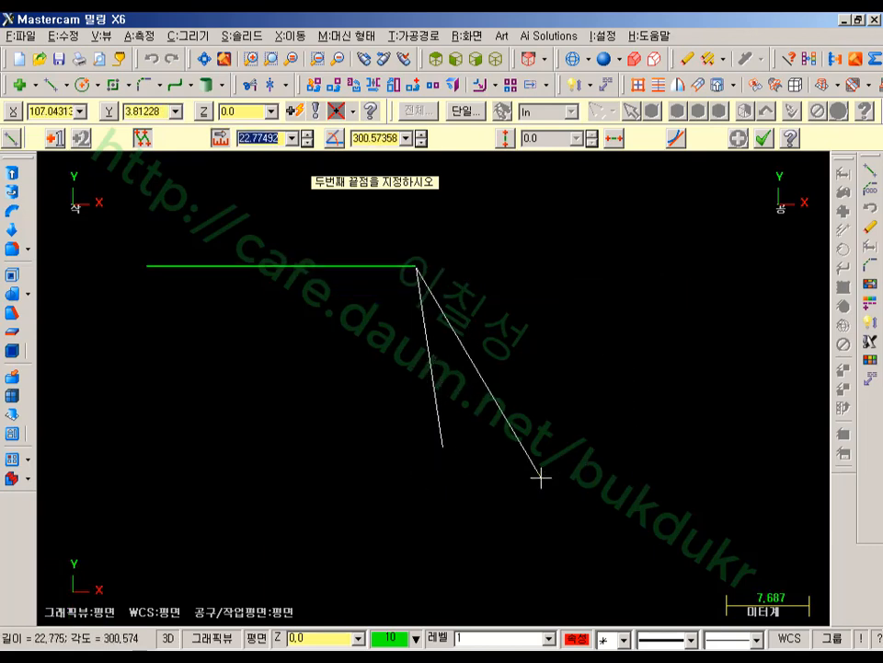
{"action": "type", "text": "20"}
{"action": "key", "text": "Return"}
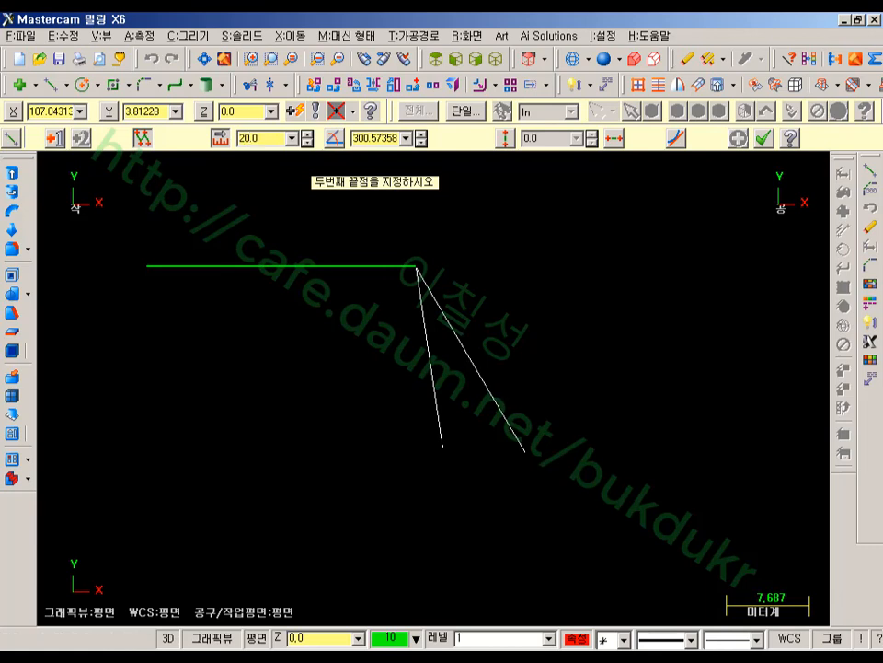
{"action": "left_click", "coordinate": [424, 527]}
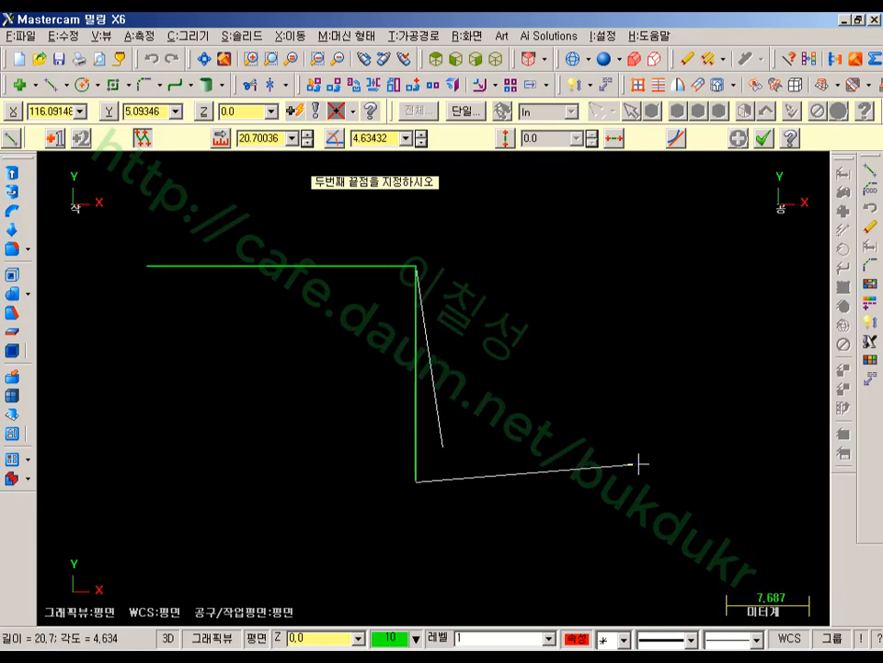
- Add a horizontal segment 40 long running right as the floor of the notch
{"action": "key", "text": "alt+l"}
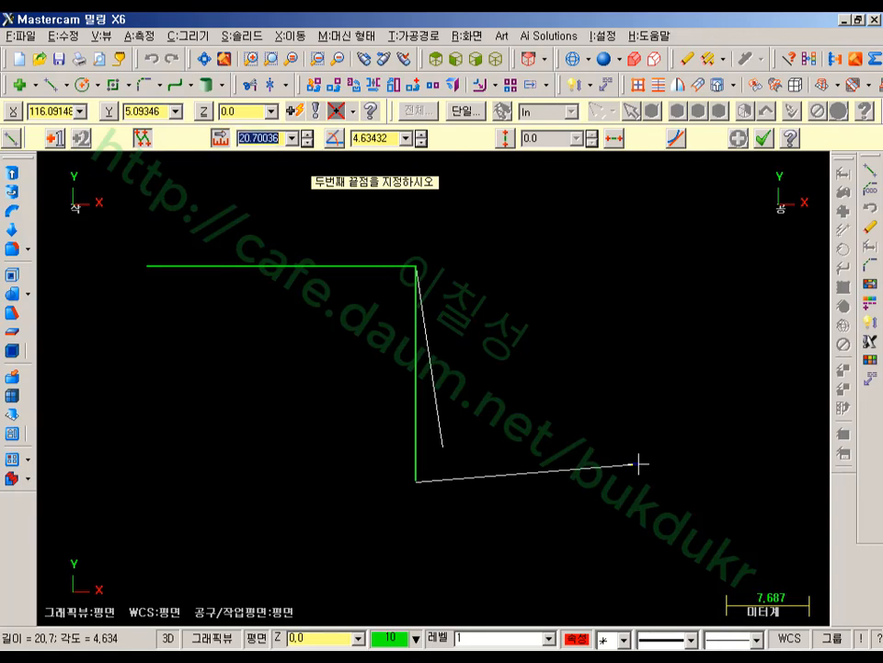
{"action": "type", "text": "40"}
{"action": "key", "text": "Return"}
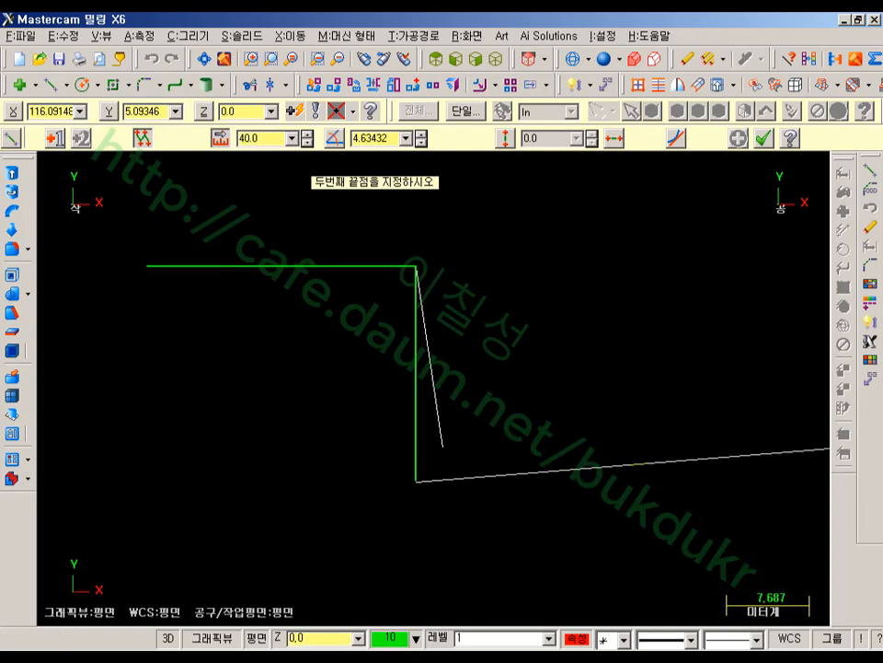
{"action": "scroll", "coordinate": [468, 470], "scroll_direction": "down", "scroll_amount": 2}
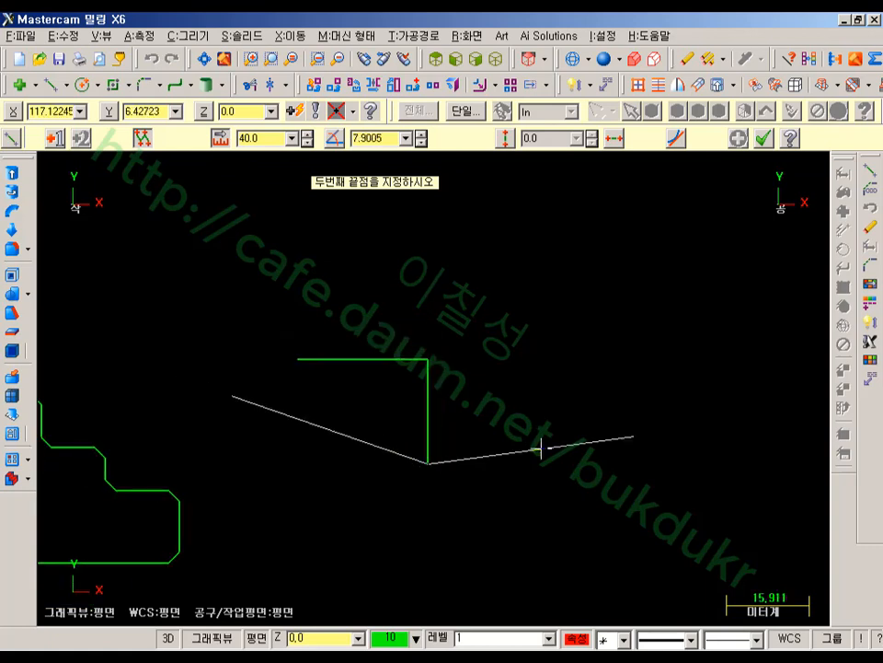
{"action": "left_click", "coordinate": [740, 467]}
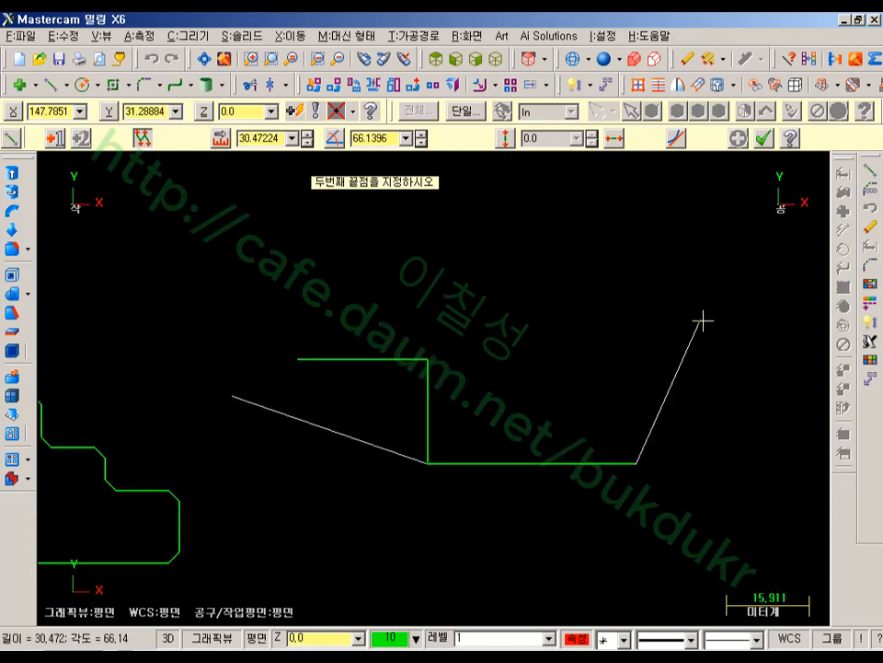
- Add a vertical segment 20 long going up to form the notch's right side
{"action": "scroll", "coordinate": [704, 320], "scroll_direction": "down", "scroll_amount": 1}
{"action": "middle_click_drag", "start_coordinate": [704, 320], "coordinate": [580, 349]}
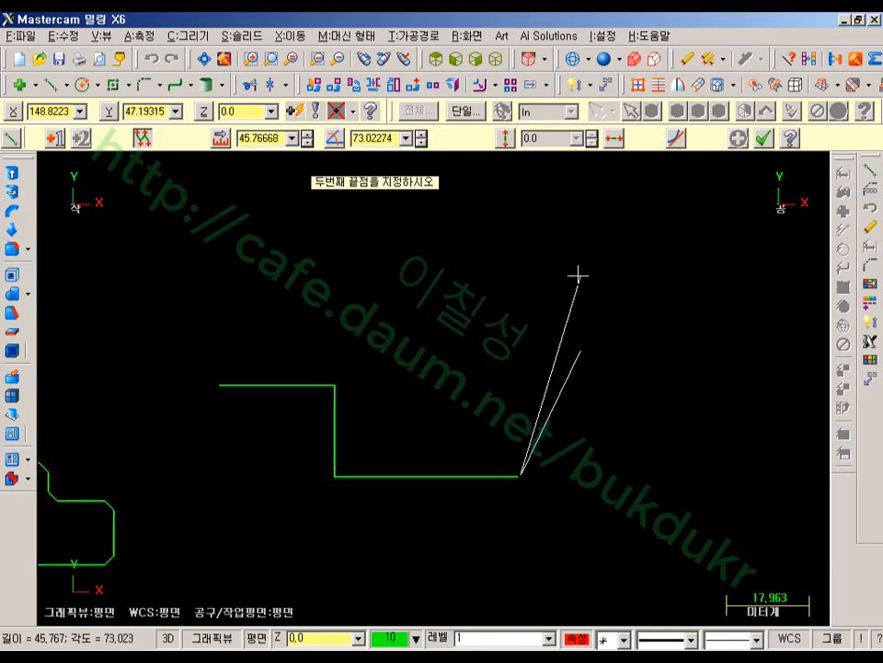
{"action": "key", "text": "alt+l"}
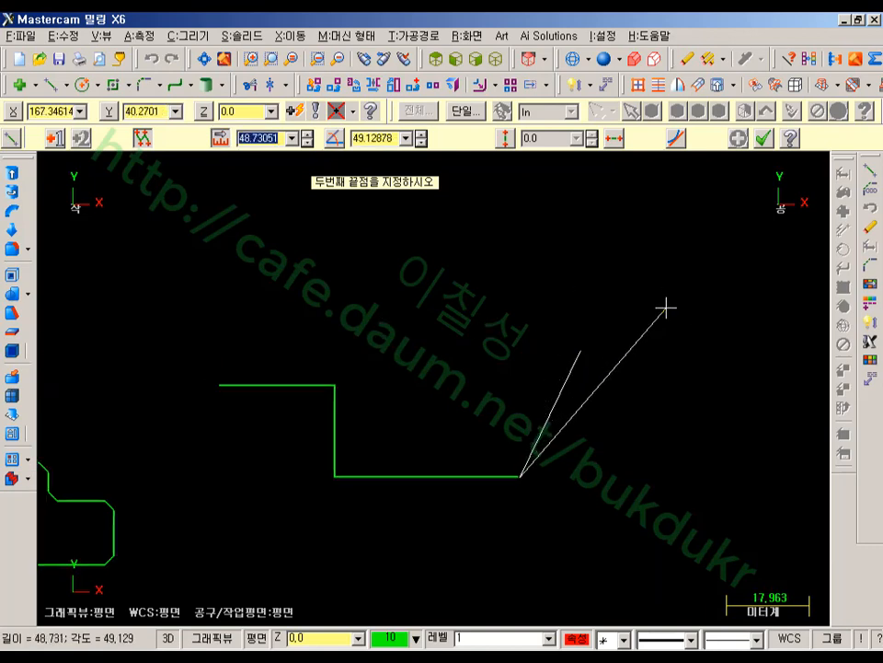
{"action": "type", "text": "20"}
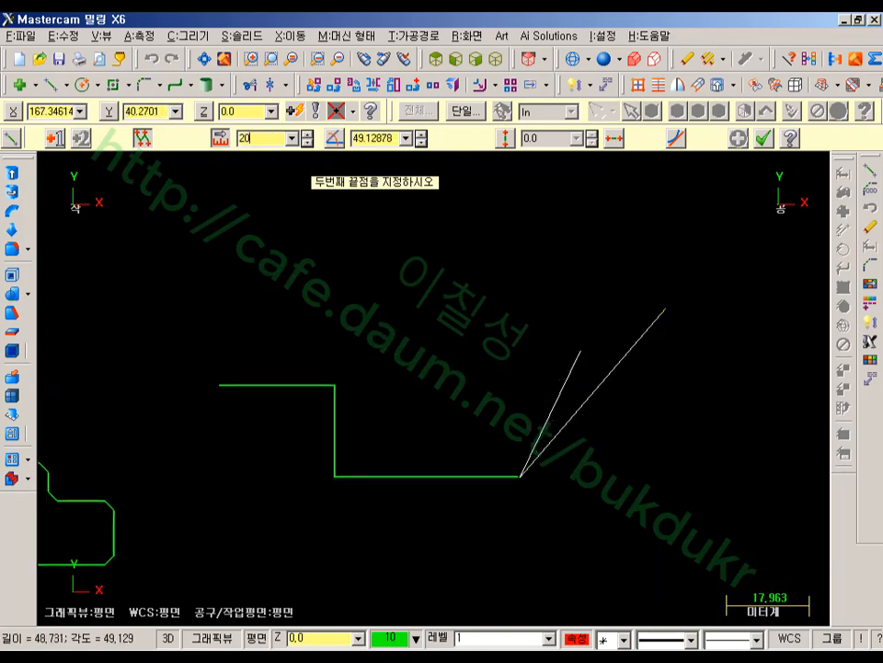
{"action": "key", "text": "Return"}
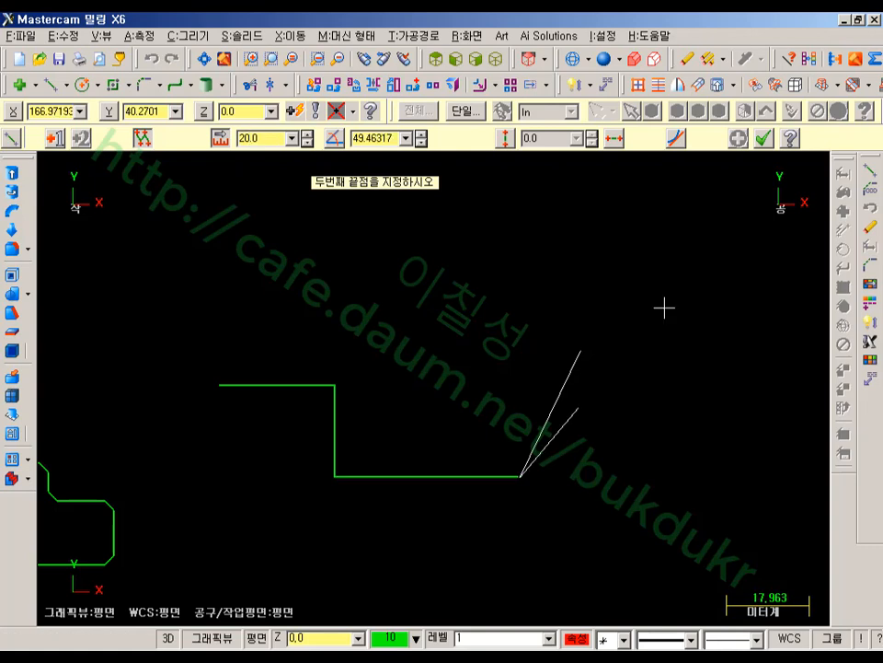
{"action": "left_click", "coordinate": [521, 259]}
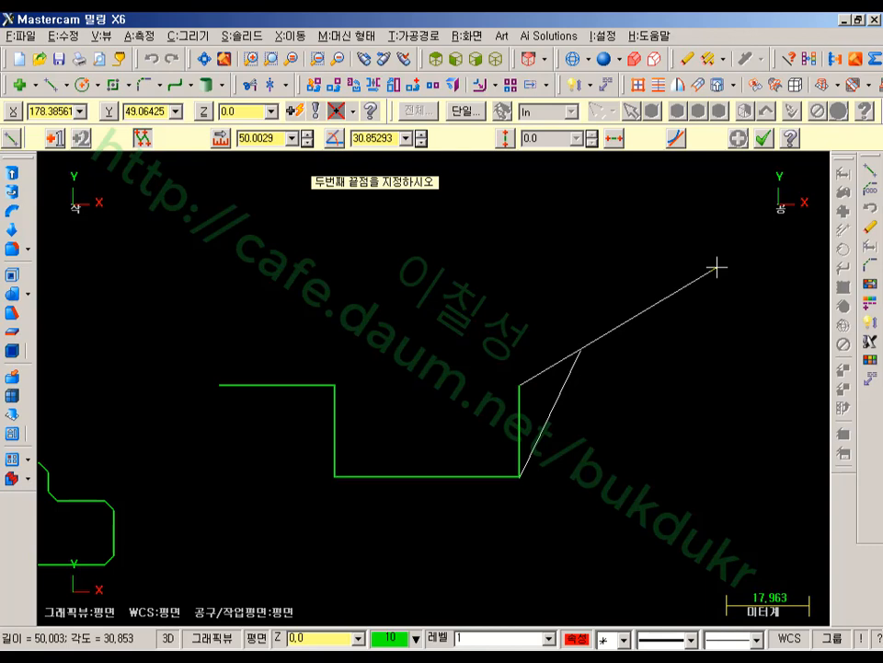
- Add a horizontal segment running right from the notch's upper right corner, with its length entered as 100-25-40
{"action": "key", "text": "l"}
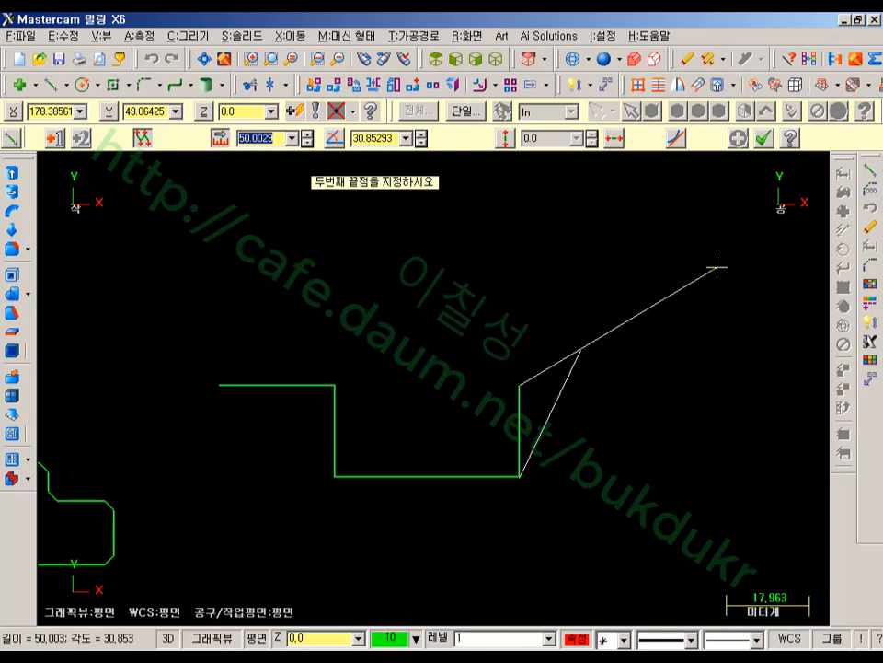
{"action": "type", "text": "10"}
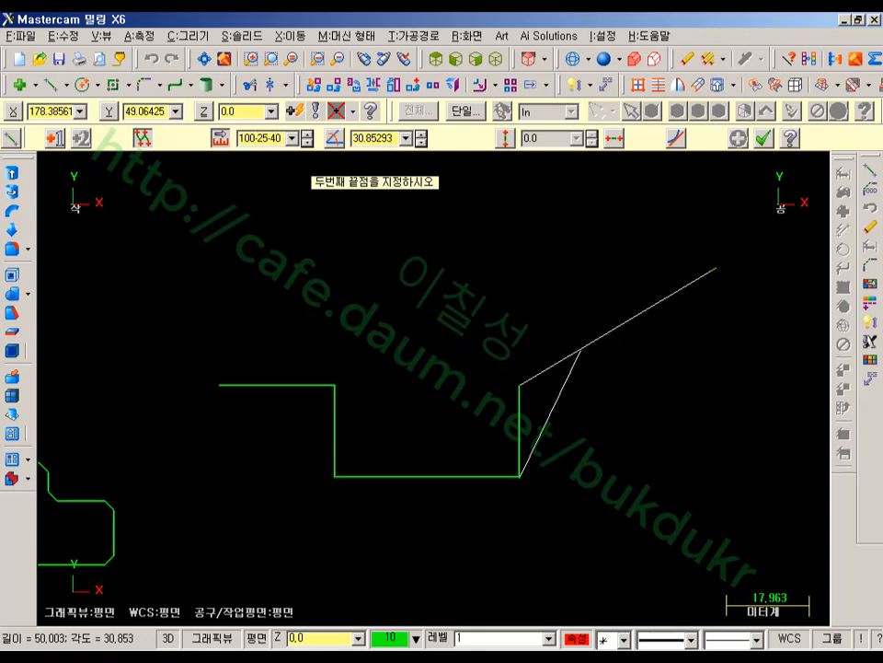
{"action": "type", "text": "0-25-40"}
{"action": "key", "text": "Return"}
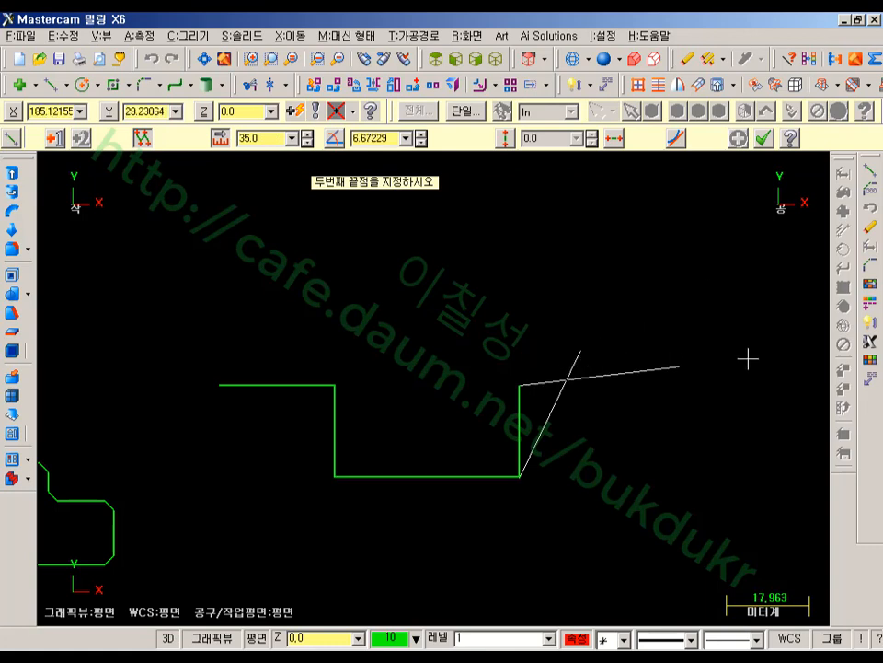
{"action": "left_click", "coordinate": [749, 396]}
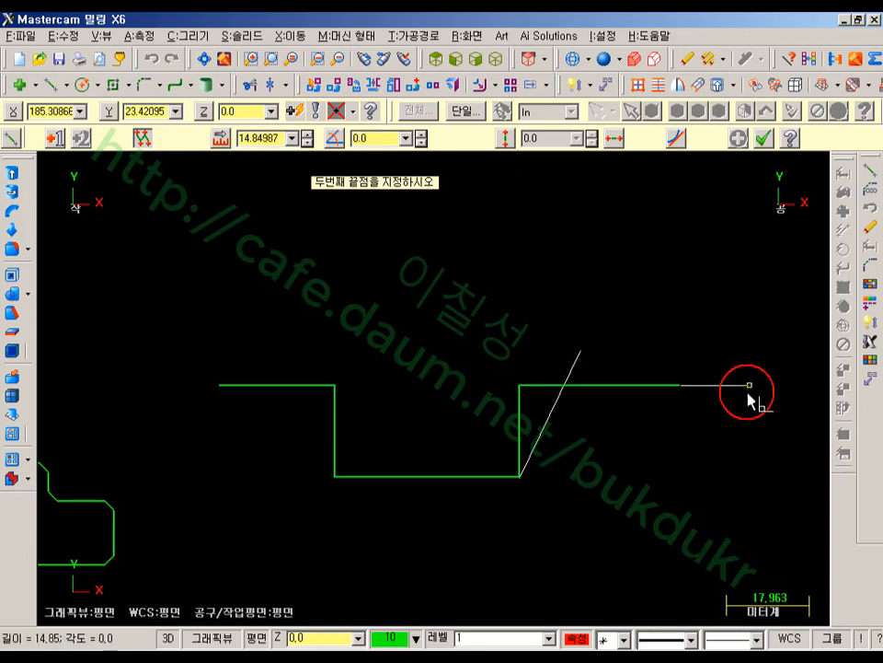
- Add a vertical segment 60 long going down from the right end of the upper edge
{"action": "middle_click_drag", "start_coordinate": [666, 562], "coordinate": [651, 467]}
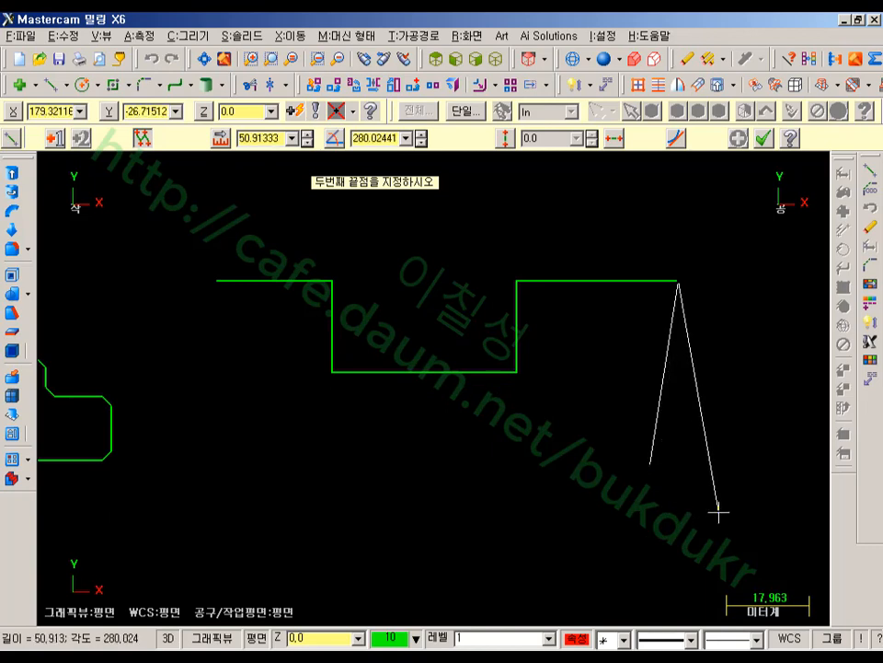
{"action": "type", "text": "l"}
{"action": "type", "text": "60"}
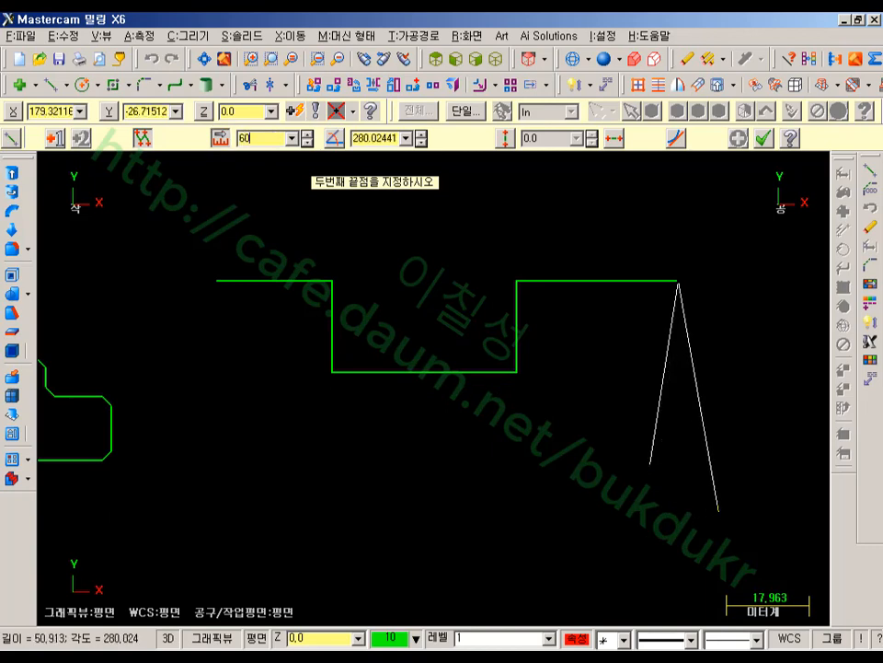
{"action": "key", "text": "Return"}
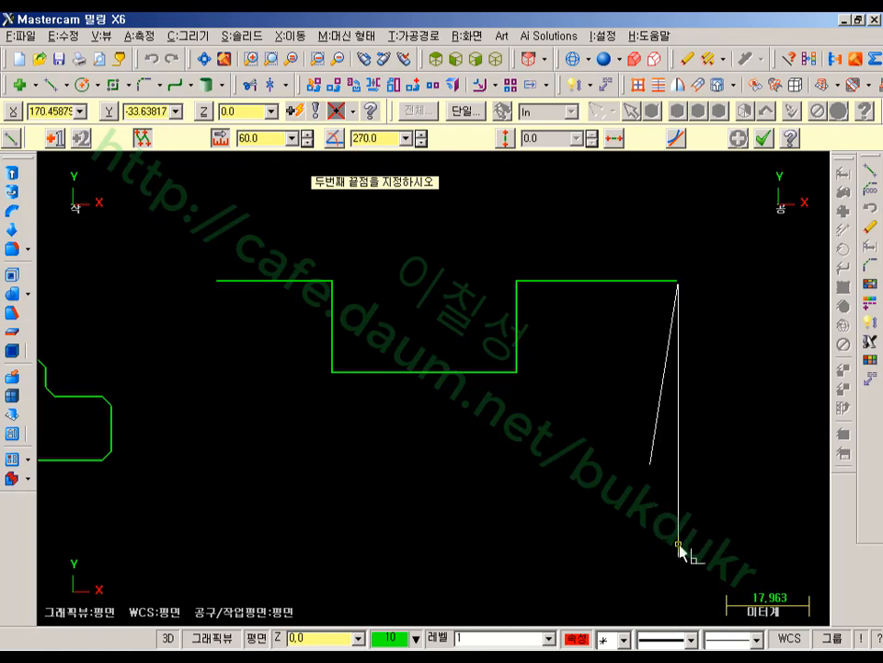
{"action": "left_click", "coordinate": [678, 543]}
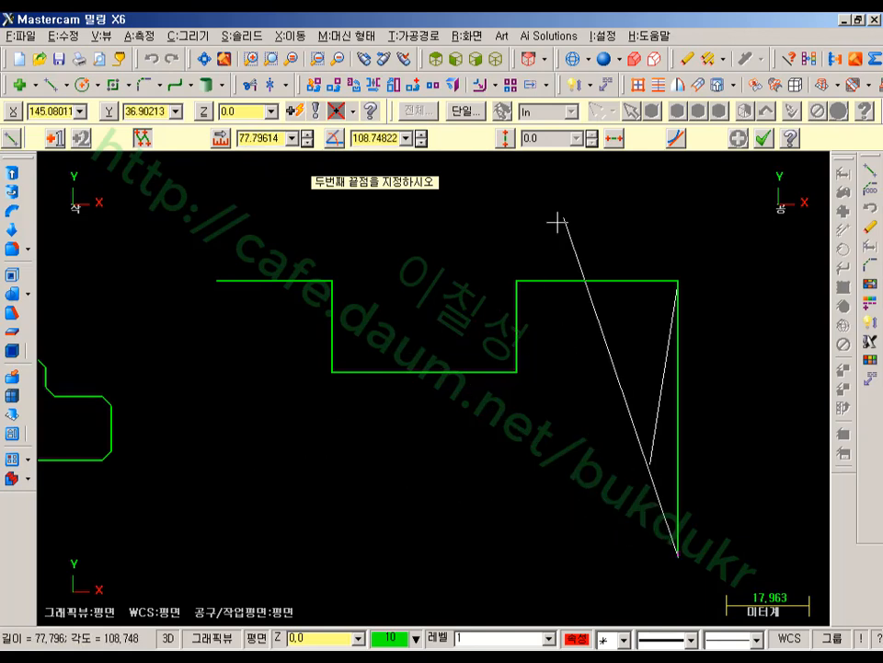
- Close the outline with a horizontal bottom line 100 long and a vertical left line 60 long up to the starting point
{"action": "left_click", "coordinate": [612, 139]}
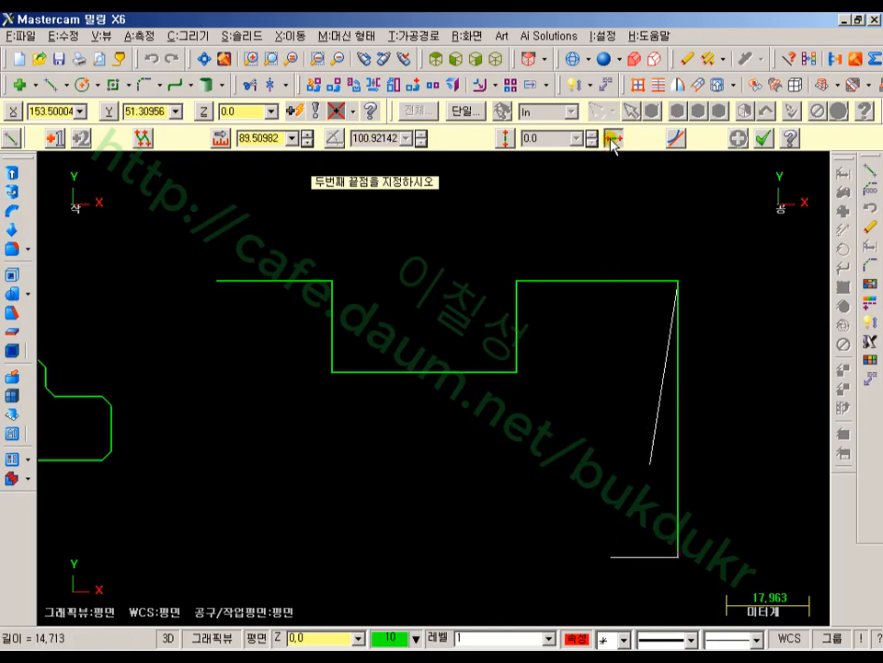
{"action": "left_click", "coordinate": [217, 281]}
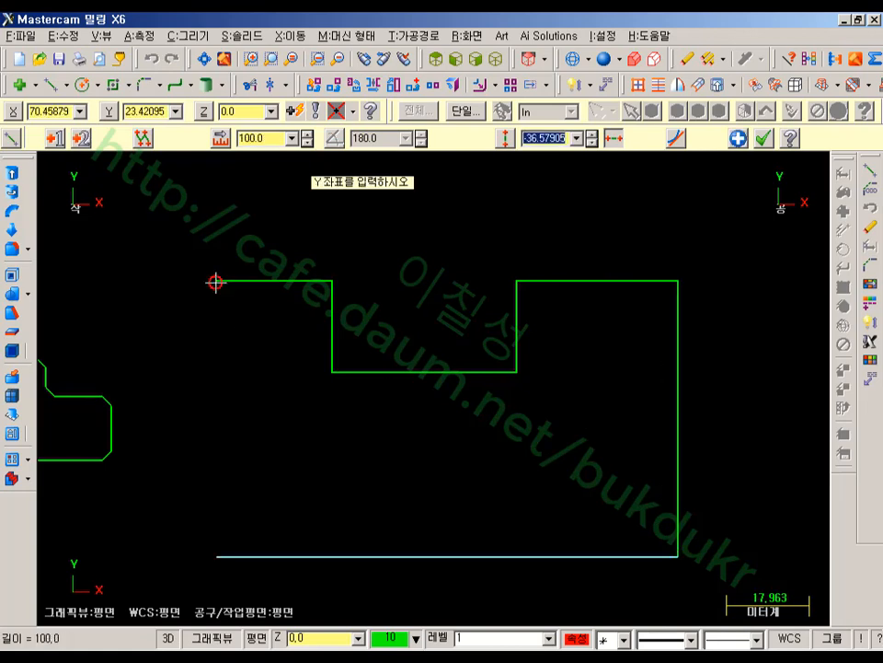
{"action": "left_click", "coordinate": [613, 140]}
{"action": "left_click", "coordinate": [217, 555]}
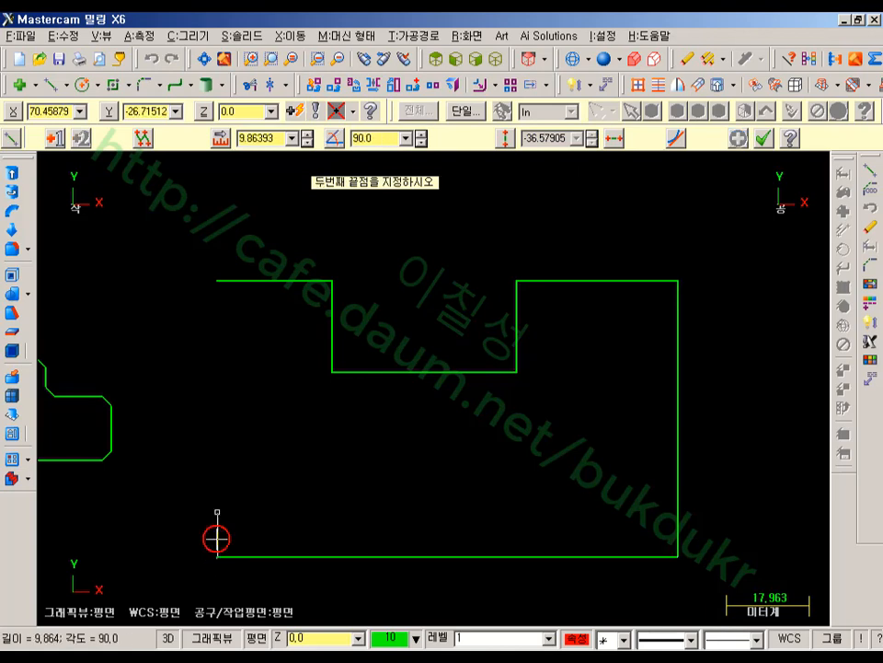
{"action": "left_click", "coordinate": [217, 281]}
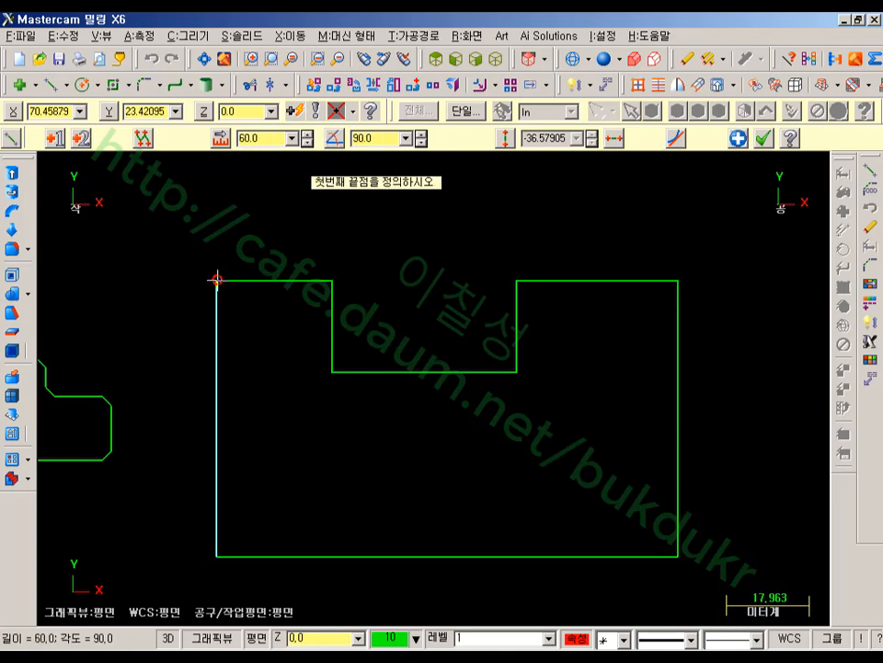
{"action": "left_click", "coordinate": [766, 141]}
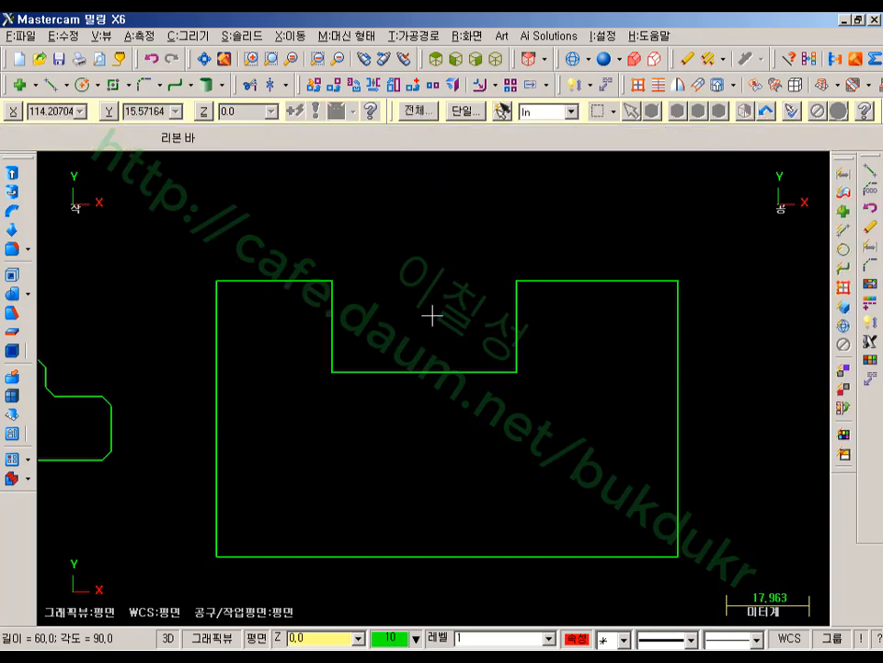
- Sketch a polar arc of radius 30 centred on the right edge's midpoint, running from 270° at its lower end to 90° at its upper end
{"action": "scroll", "coordinate": [431, 316], "scroll_direction": "down", "scroll_amount": 1}
{"action": "middle_click_drag", "start_coordinate": [628, 335], "coordinate": [573, 312]}
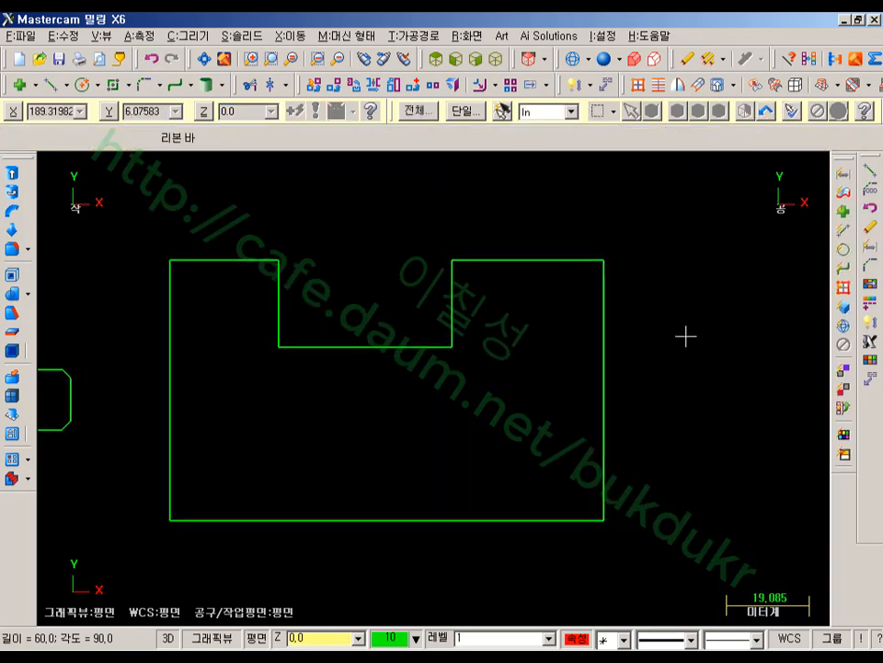
{"action": "middle_click_drag", "start_coordinate": [725, 327], "coordinate": [716, 328]}
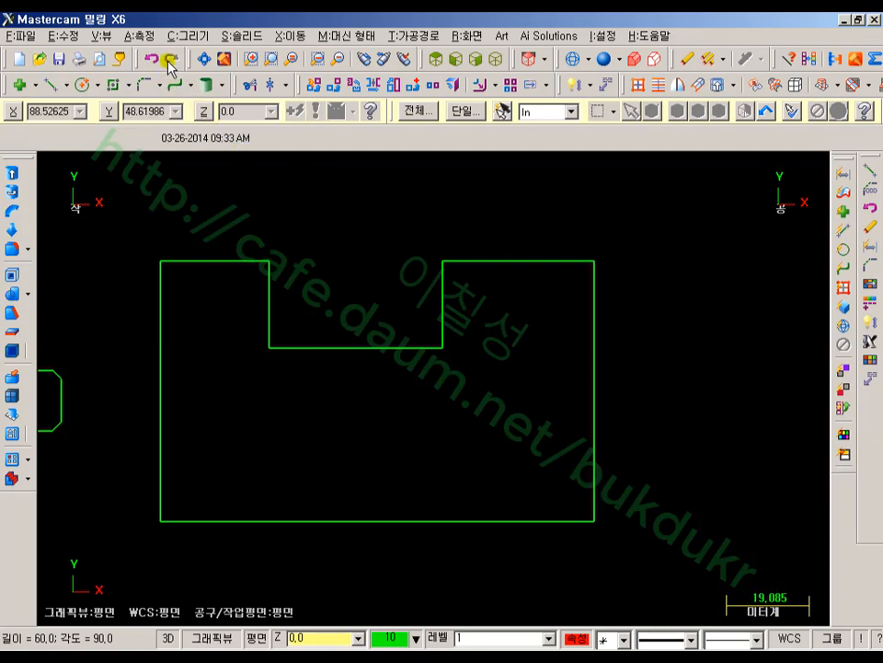
{"action": "left_click", "coordinate": [100, 82]}
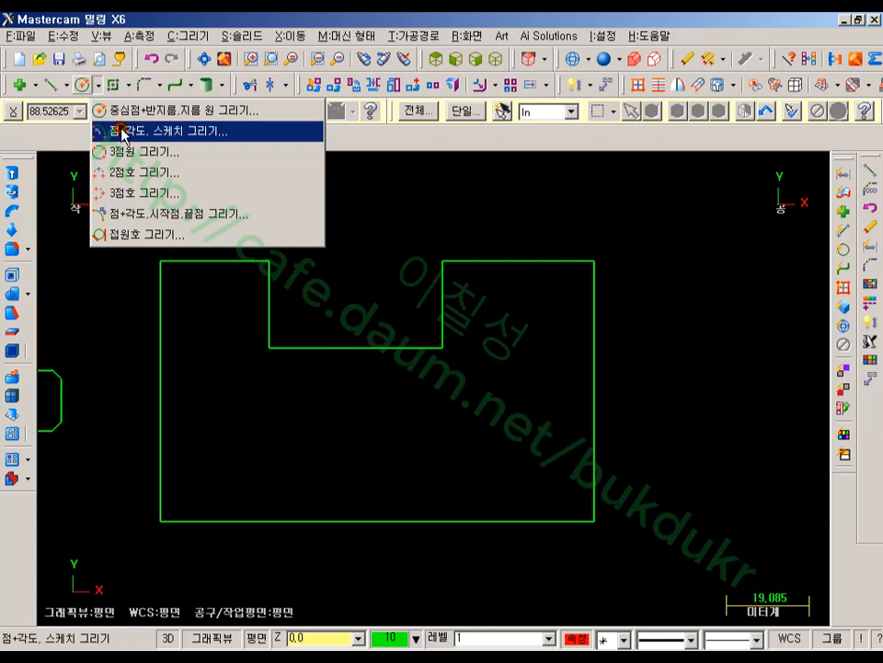
{"action": "left_click", "coordinate": [124, 130]}
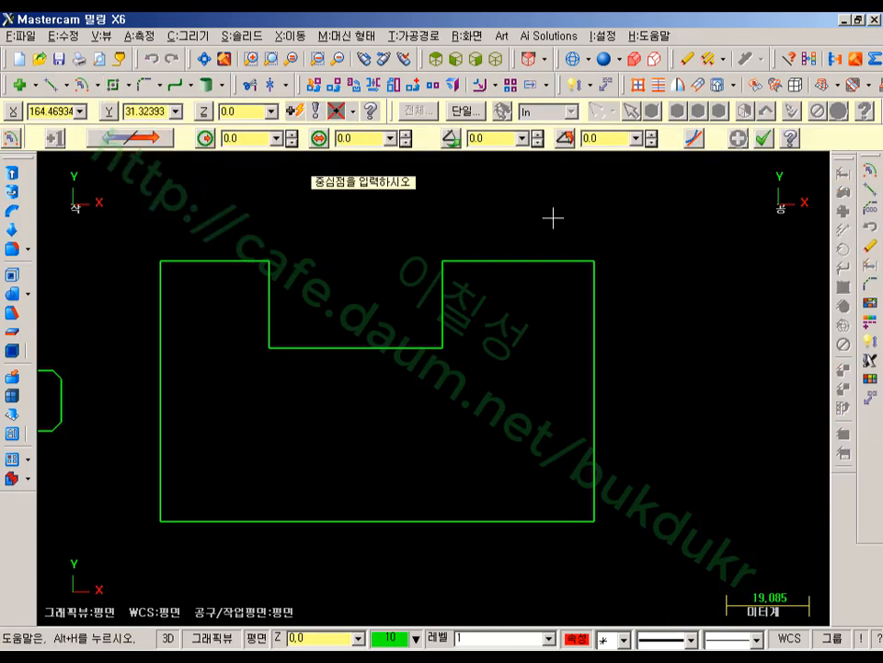
{"action": "left_click", "coordinate": [594, 392]}
{"action": "left_click", "coordinate": [595, 521]}
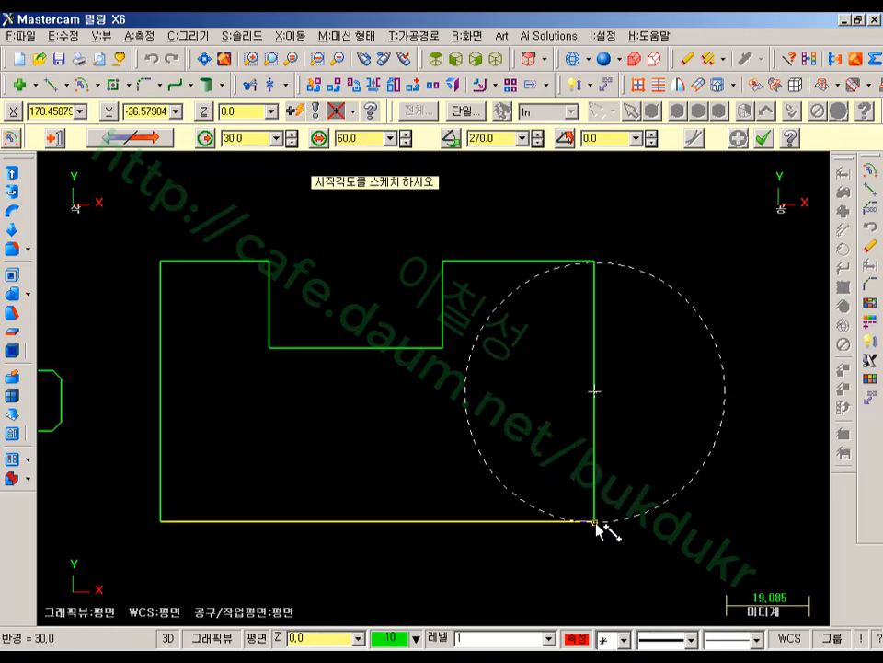
{"action": "left_click", "coordinate": [595, 521]}
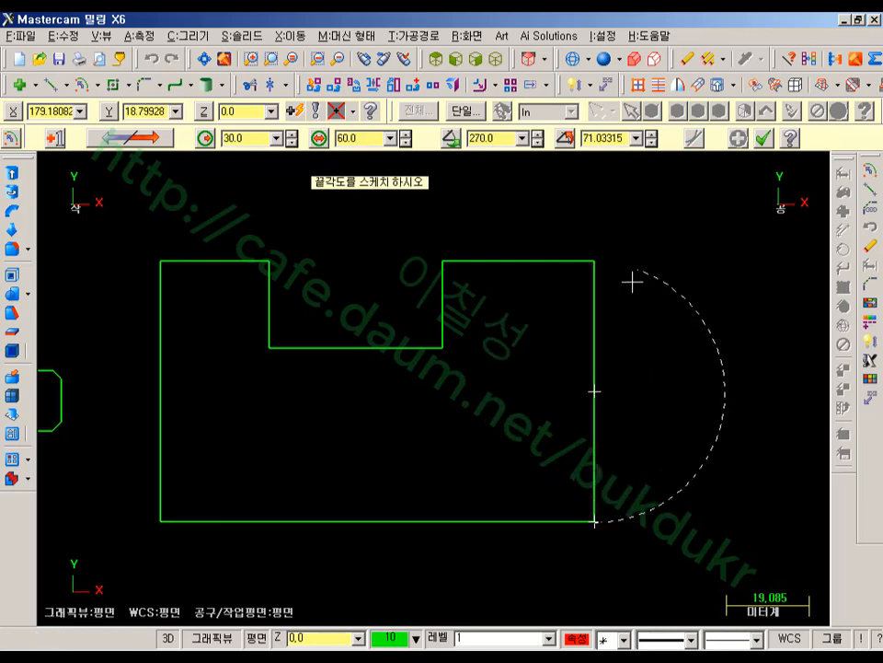
{"action": "left_click", "coordinate": [594, 263]}
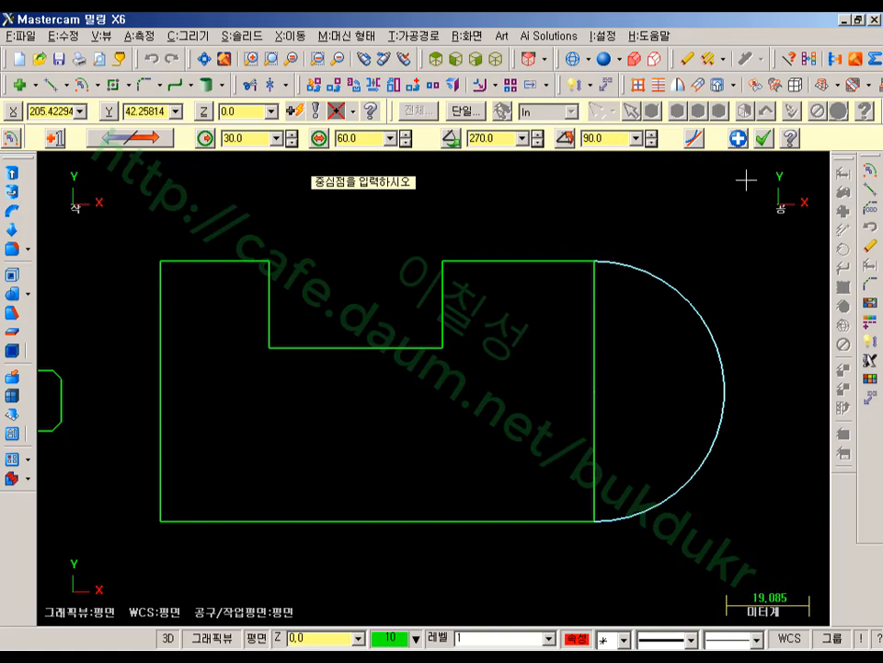
{"action": "left_click", "coordinate": [765, 137]}
- Delete the vertical line between the two ends of the semicircular arc
{"action": "scroll", "coordinate": [704, 239], "scroll_direction": "down", "scroll_amount": 2}
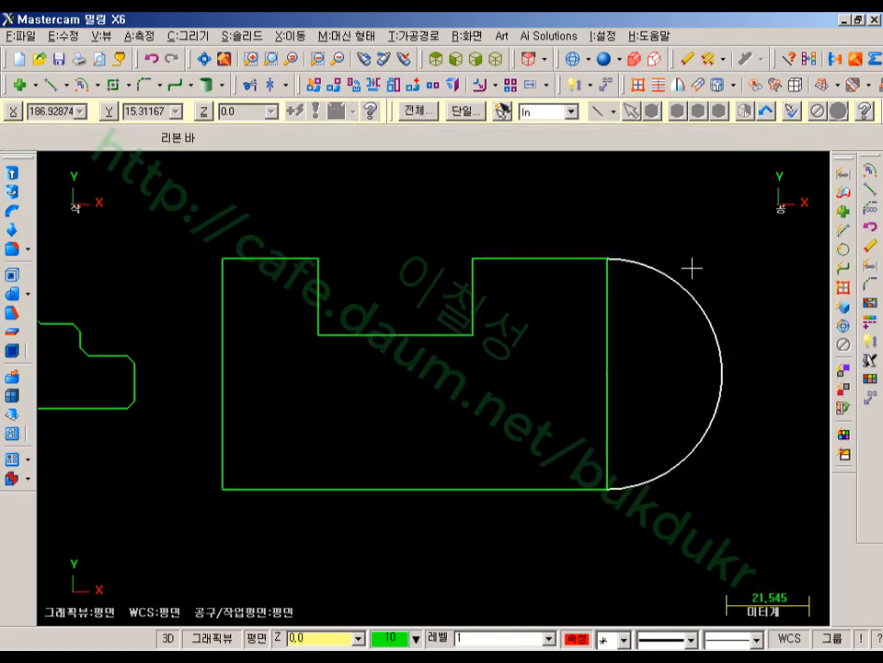
{"action": "left_click", "coordinate": [607, 300]}
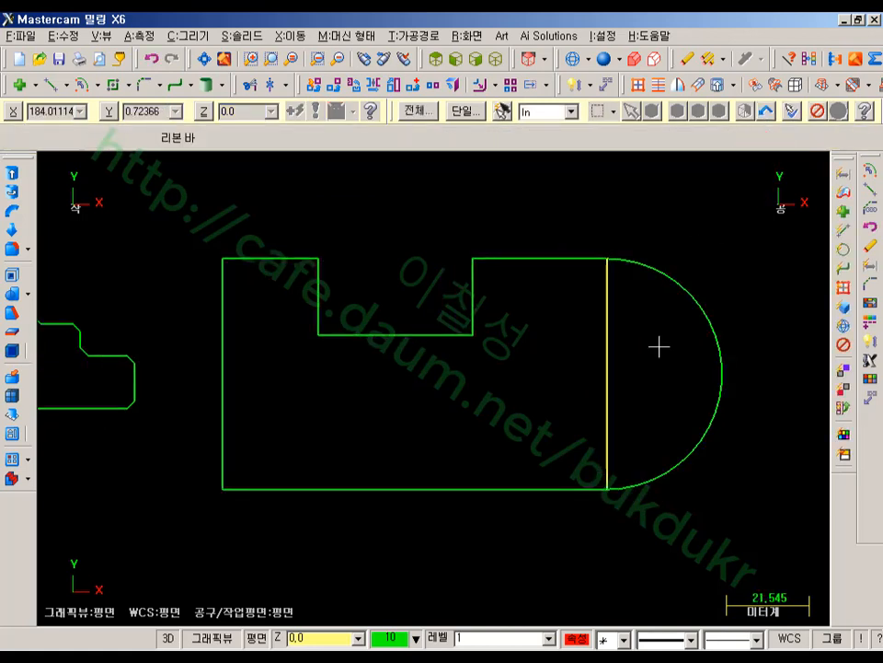
{"action": "key", "text": "Delete"}
- Chamfer the outline's upper left corner with the 2 Distances method, 20 along the left edge and 10 along the top edge
{"action": "scroll", "coordinate": [566, 306], "scroll_direction": "up", "scroll_amount": 3}
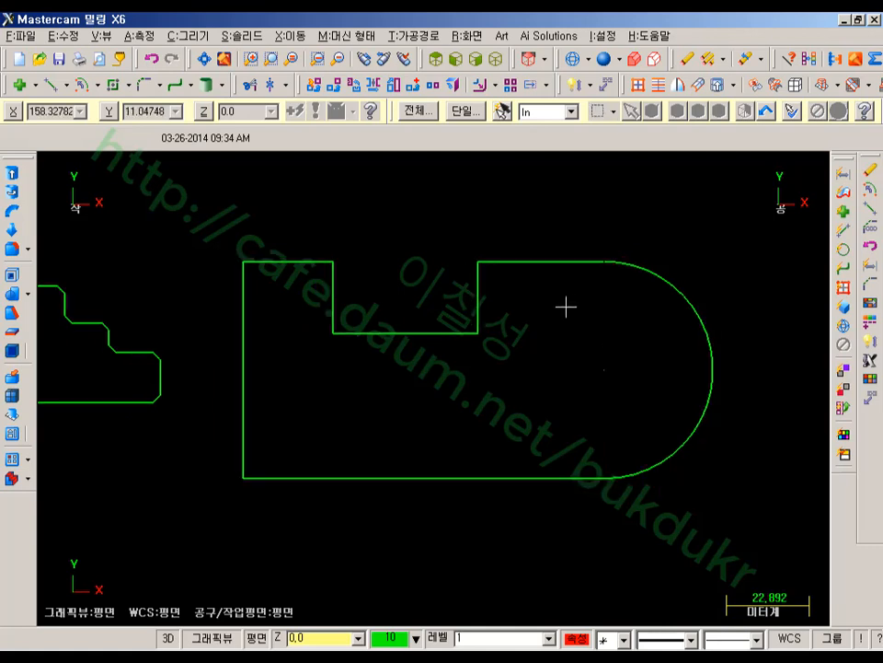
{"action": "middle_click_drag", "start_coordinate": [590, 352], "coordinate": [576, 331]}
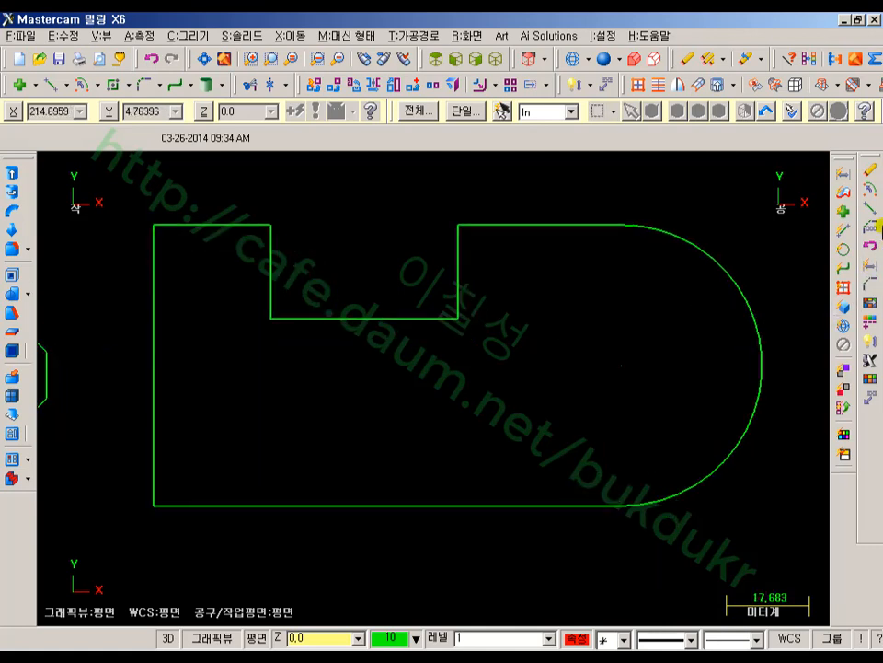
{"action": "left_click", "coordinate": [871, 282]}
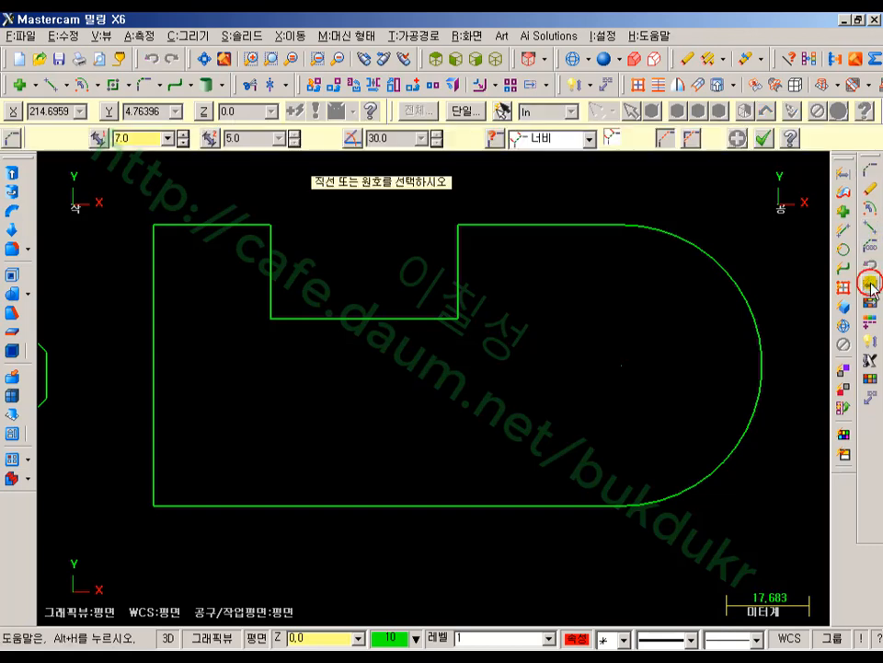
{"action": "left_click", "coordinate": [588, 141]}
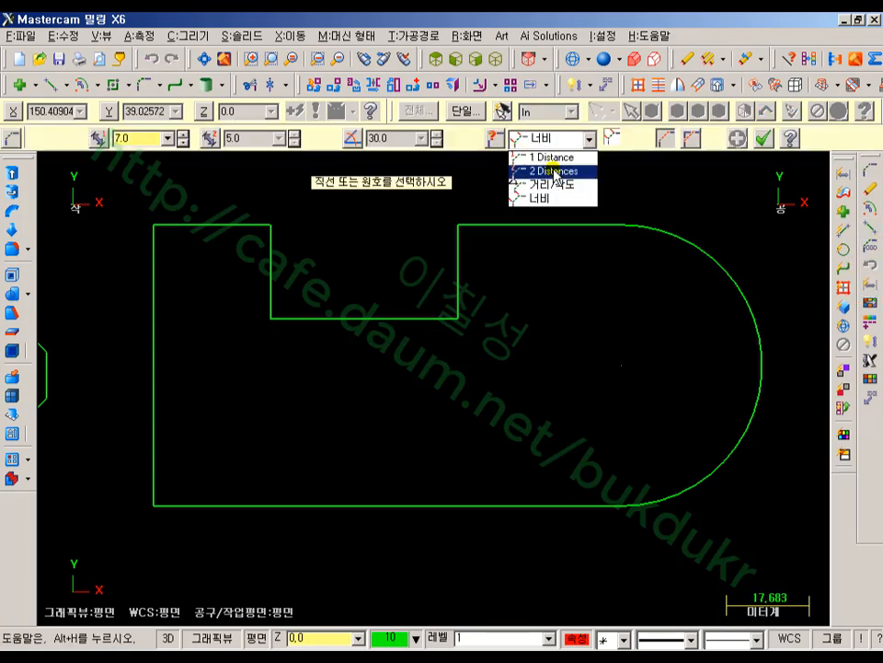
{"action": "left_click", "coordinate": [556, 171]}
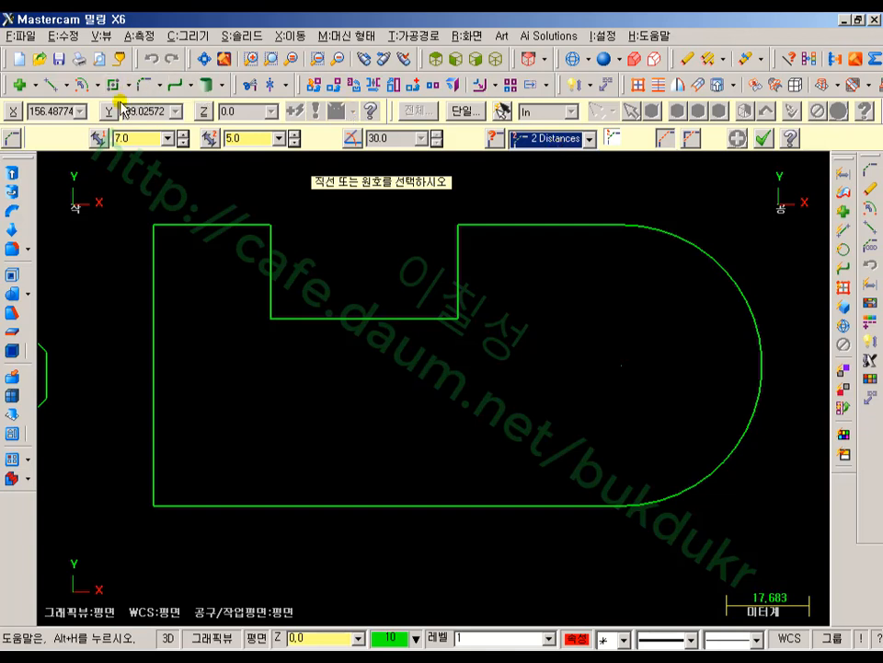
{"action": "left_click", "coordinate": [145, 140]}
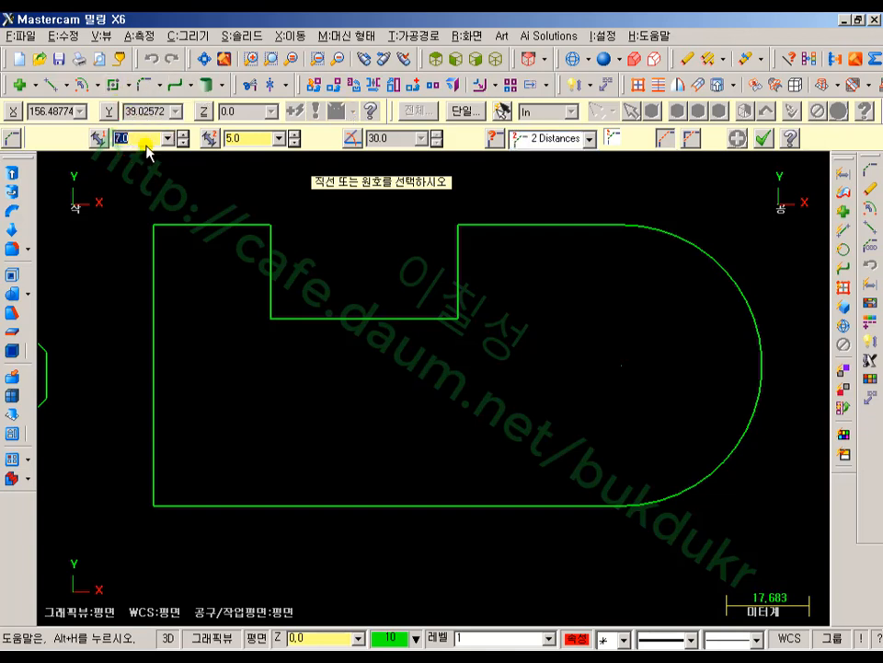
{"action": "left_click", "coordinate": [245, 139]}
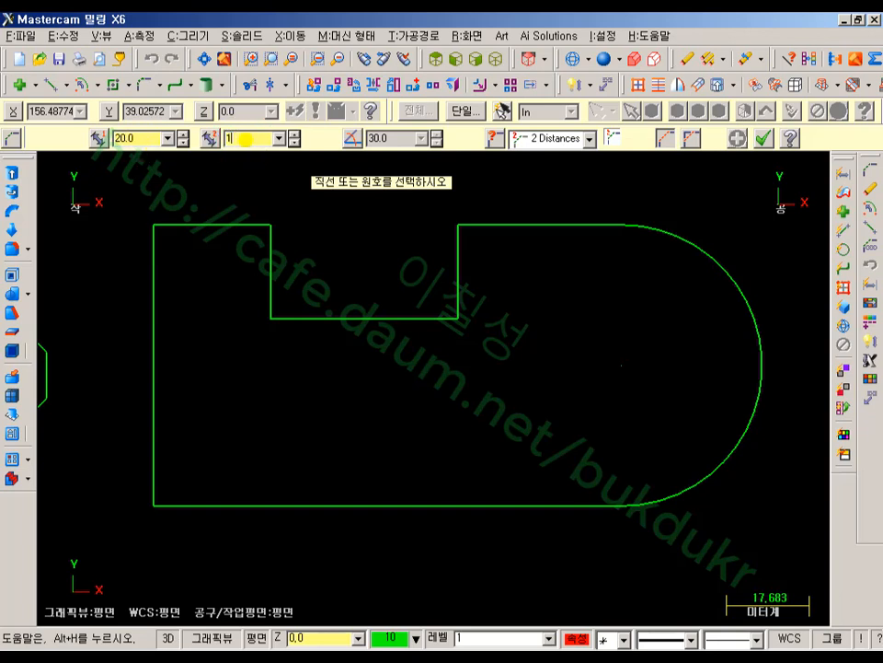
{"action": "scroll", "coordinate": [411, 263], "scroll_direction": "down", "scroll_amount": 1}
{"action": "middle_click_drag", "start_coordinate": [411, 263], "coordinate": [420, 290]}
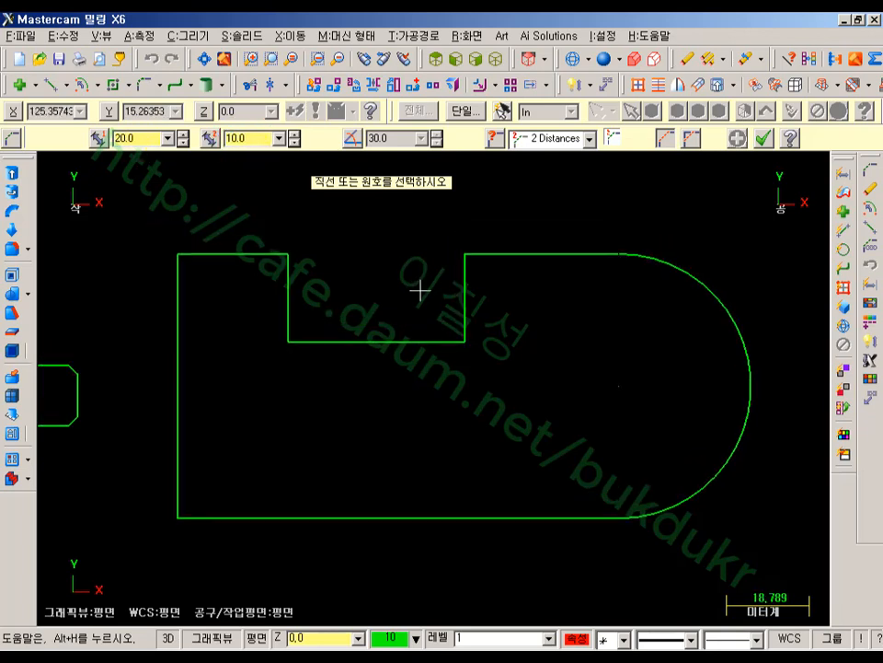
{"action": "left_click", "coordinate": [180, 320]}
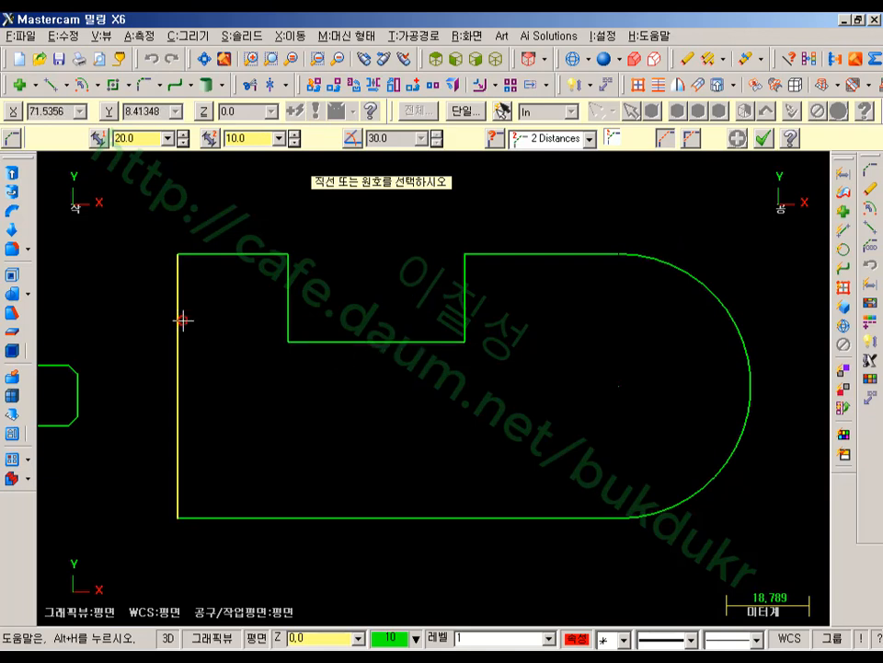
{"action": "left_click", "coordinate": [242, 250]}
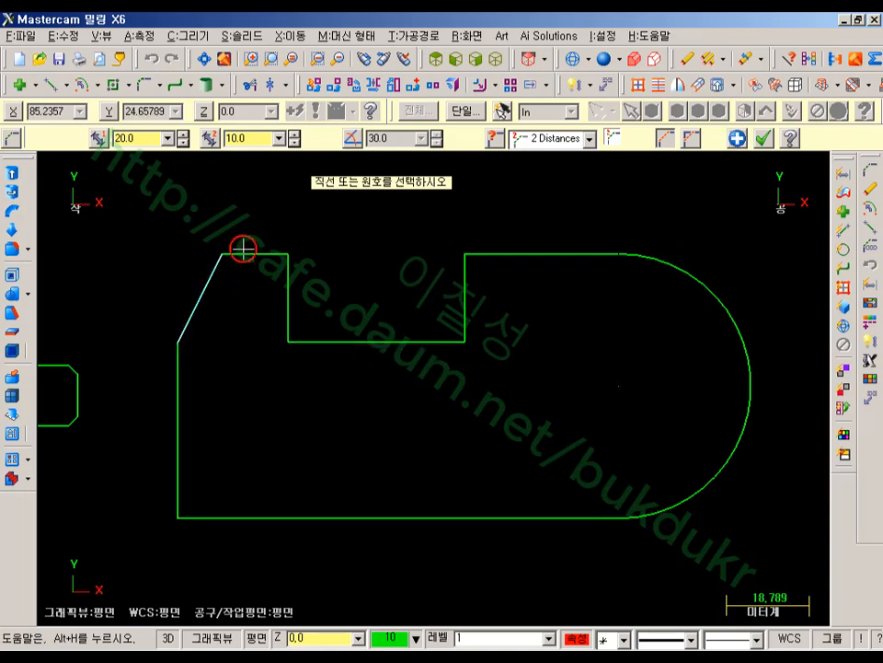
- Chamfer the notch's upper right corner 20 along the top by 10 down, and the lower left corner 20 up by 10 along the bottom
{"action": "left_click", "coordinate": [560, 250]}
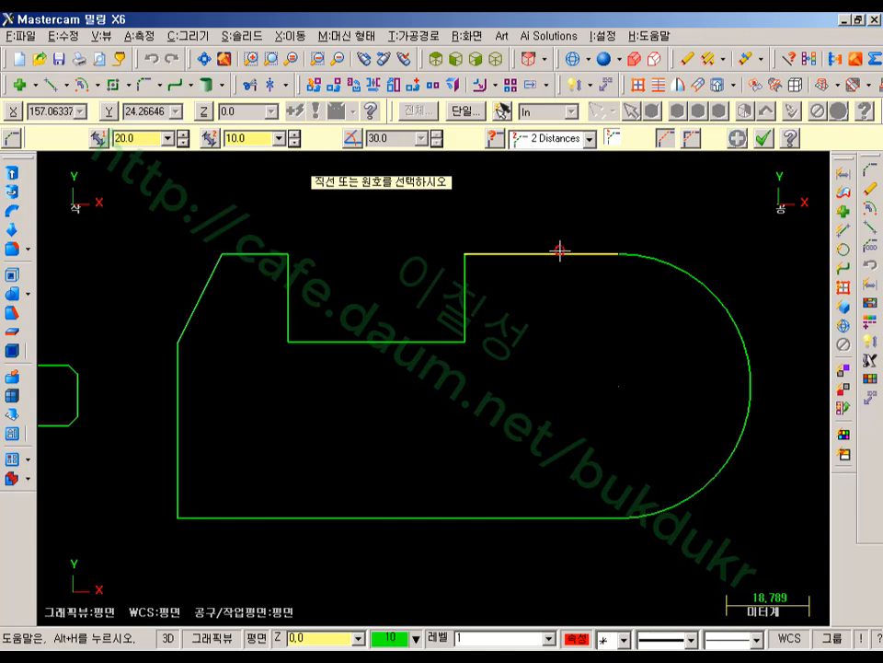
{"action": "left_click", "coordinate": [463, 311]}
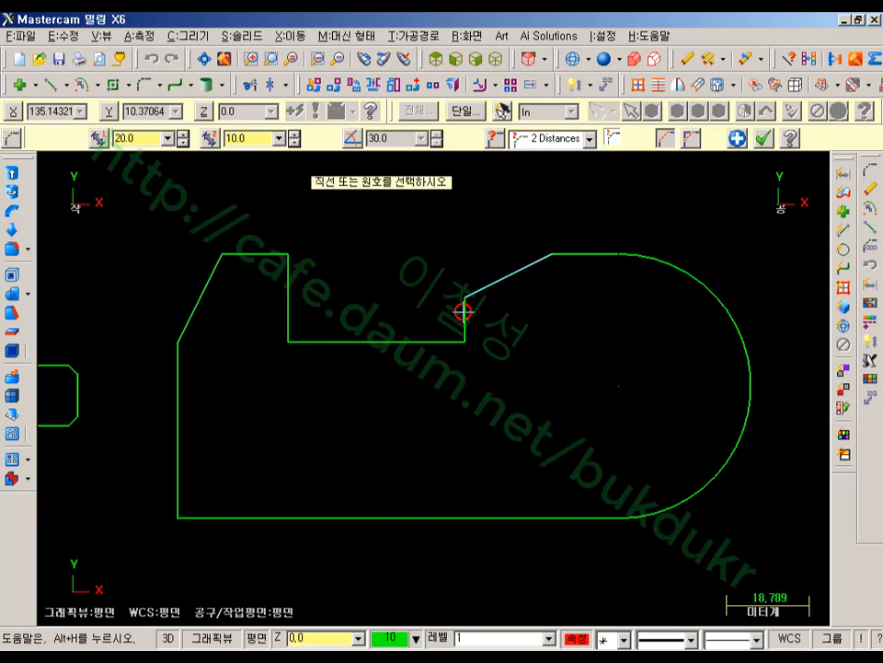
{"action": "left_click", "coordinate": [183, 444]}
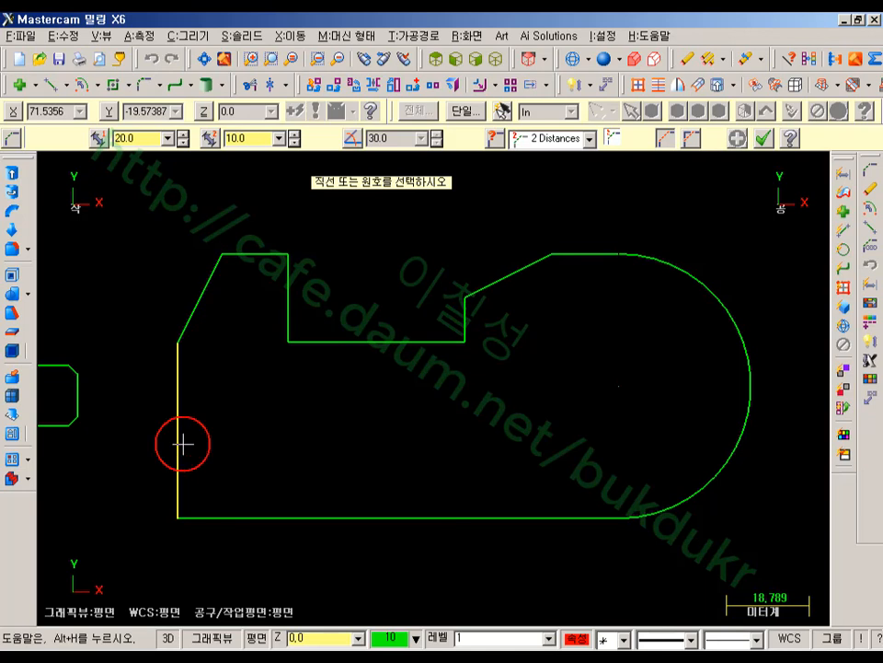
{"action": "left_click", "coordinate": [267, 521]}
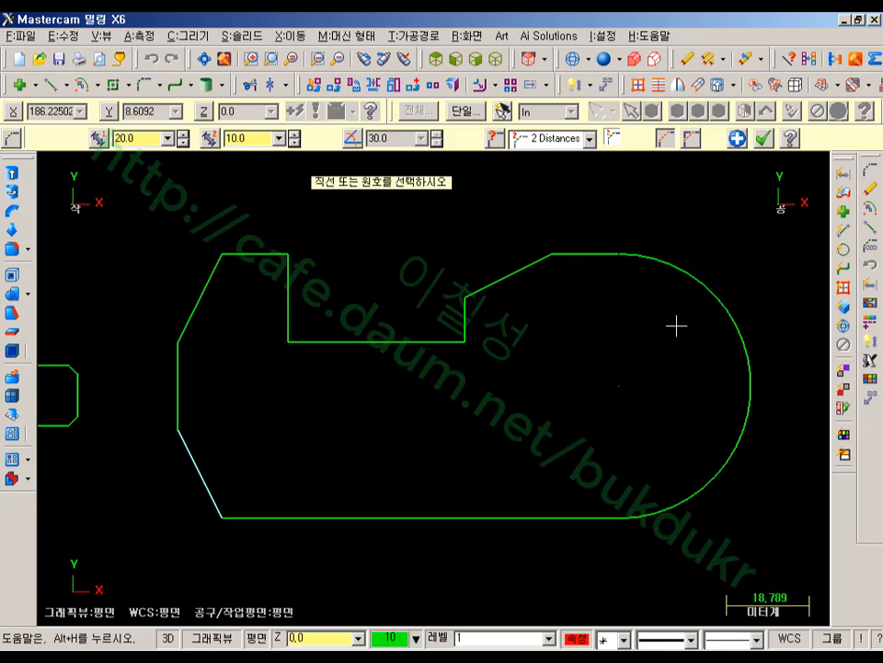
{"action": "left_click", "coordinate": [763, 138]}
- Add a horizontal smart dimension above the profile from the left edge to the notch's left side
{"action": "scroll", "coordinate": [686, 244], "scroll_direction": "down", "scroll_amount": 1}
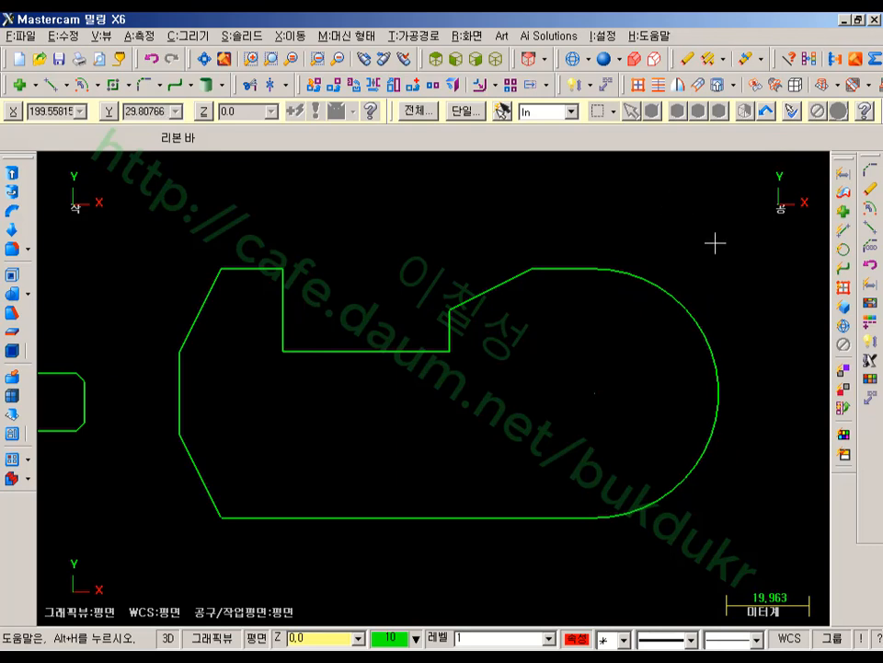
{"action": "left_click", "coordinate": [868, 342]}
{"action": "scroll", "coordinate": [256, 233], "scroll_direction": "down", "scroll_amount": 1}
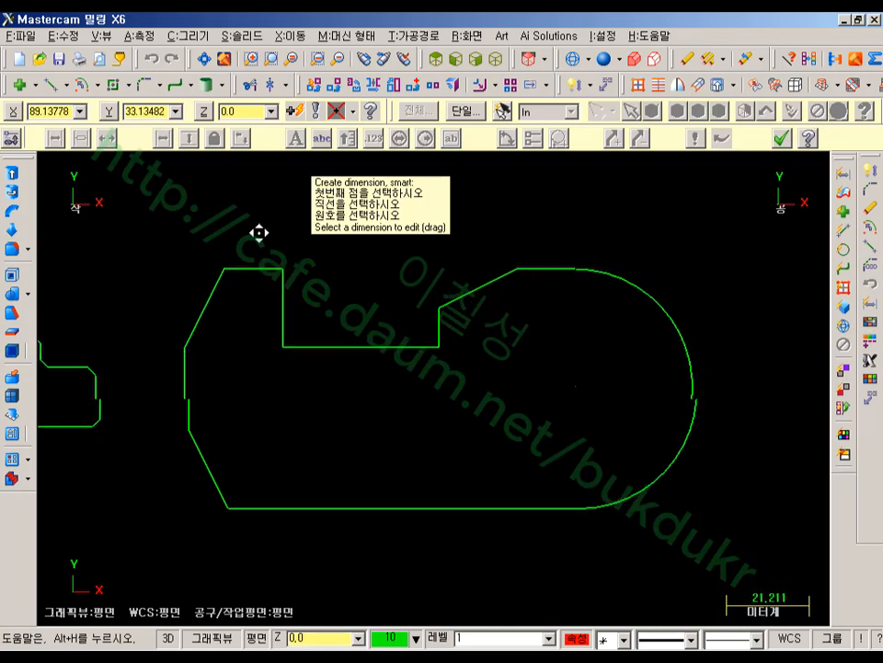
{"action": "left_click", "coordinate": [311, 306]}
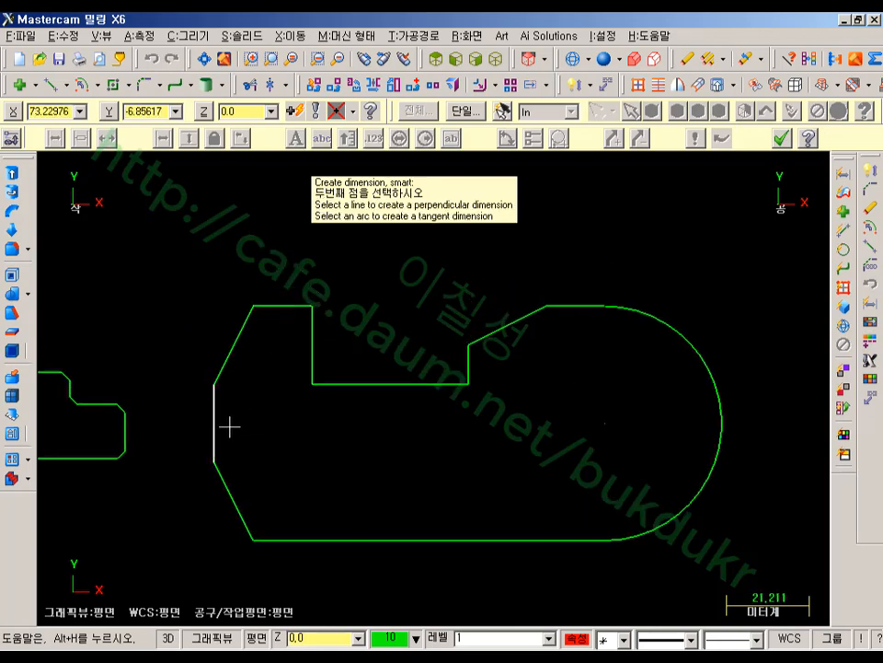
{"action": "left_click", "coordinate": [230, 368]}
{"action": "left_click", "coordinate": [258, 253]}
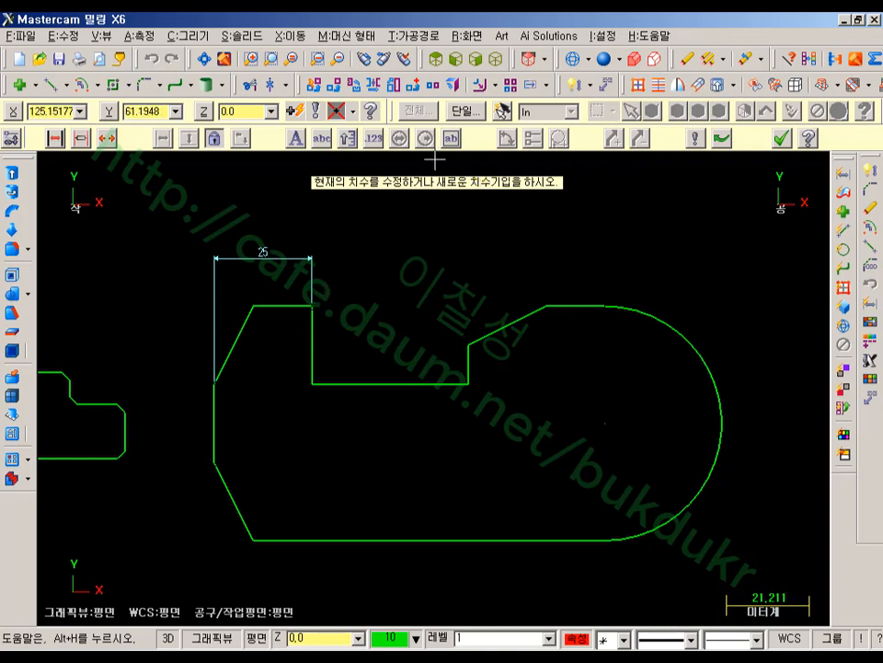
- Set the new dimension's text height to 3.5, keeping the current arrow and tolerance proportions
{"action": "left_click", "coordinate": [347, 140]}
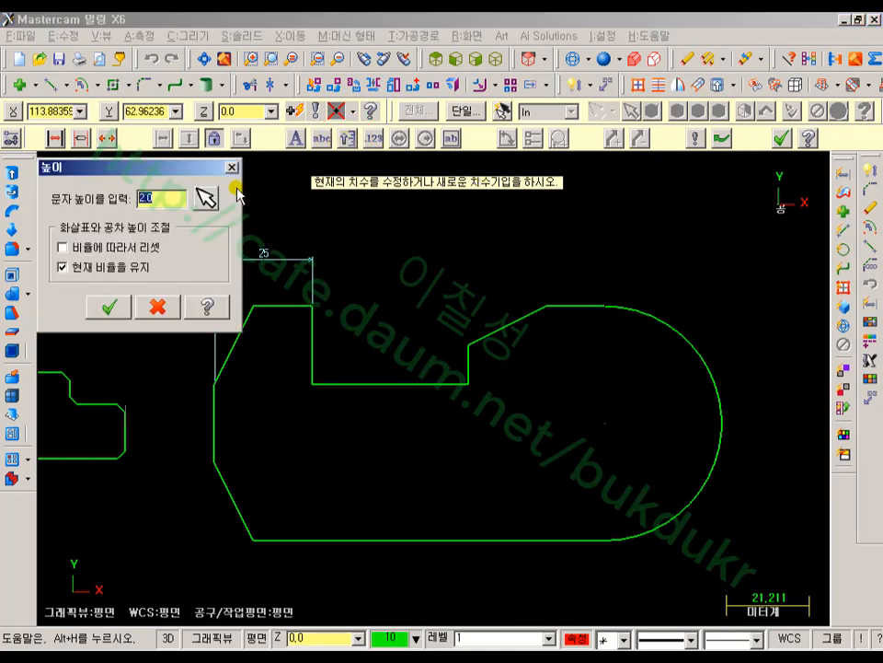
{"action": "type", "text": "3.5"}
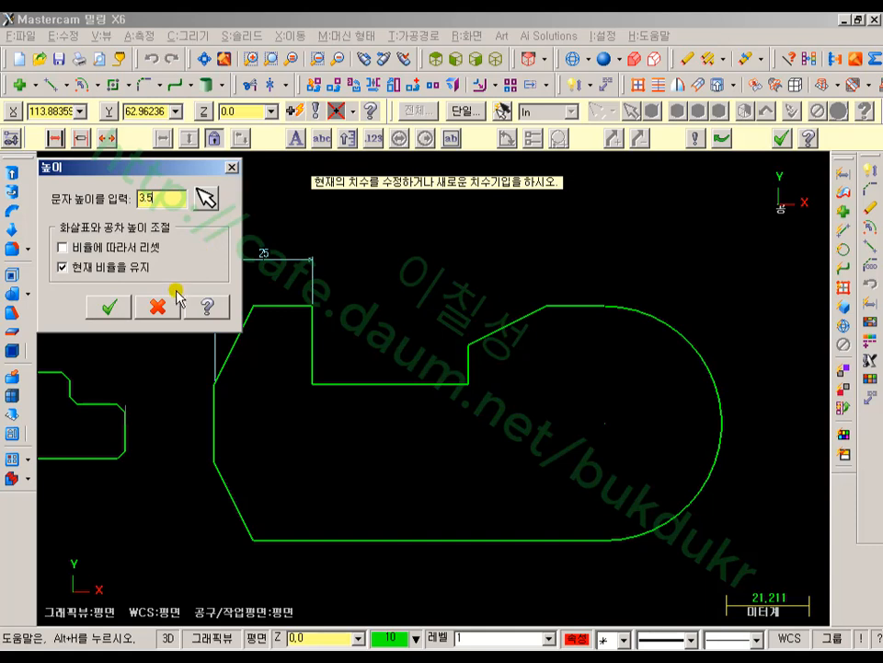
{"action": "left_click", "coordinate": [111, 306]}
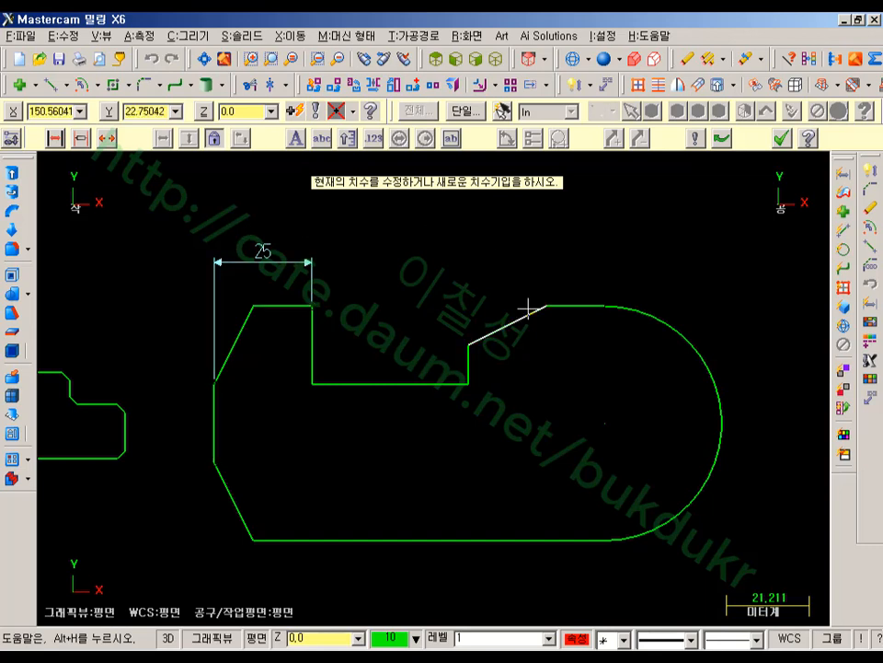
- Add a horizontal dimension above the chamfer at the notch's upper right corner
{"action": "left_click", "coordinate": [479, 339]}
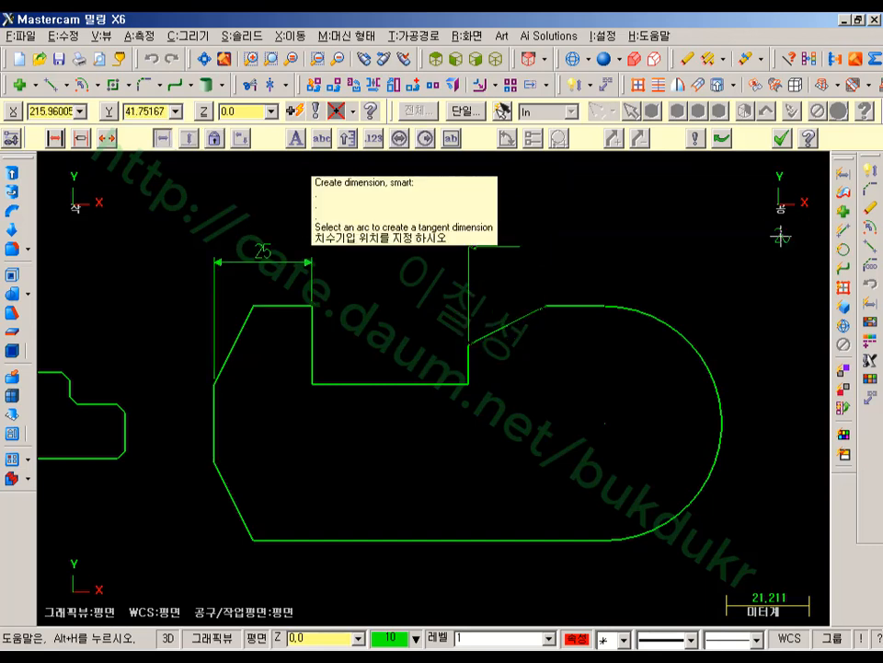
{"action": "left_click", "coordinate": [717, 258]}
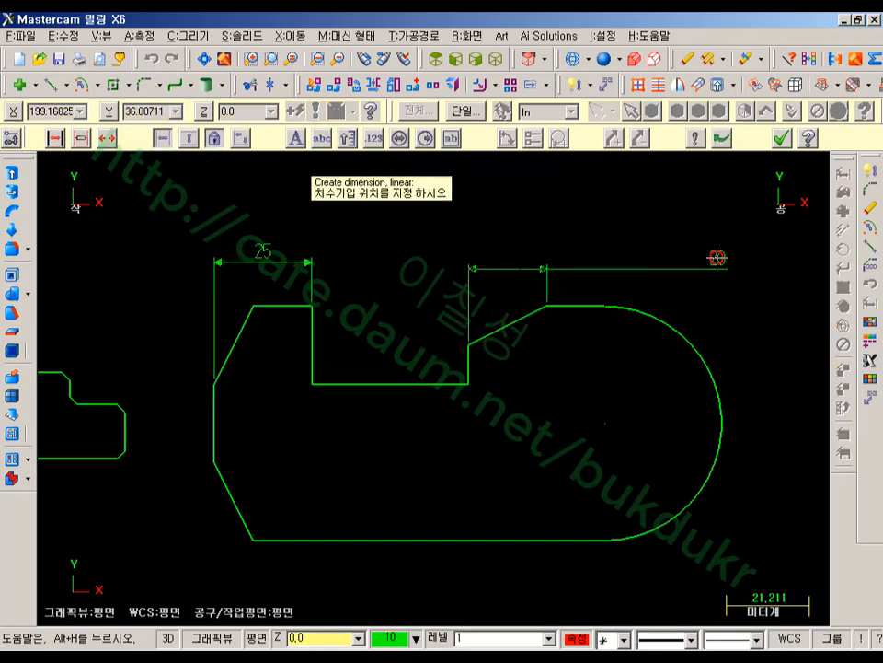
{"action": "left_click", "coordinate": [517, 259]}
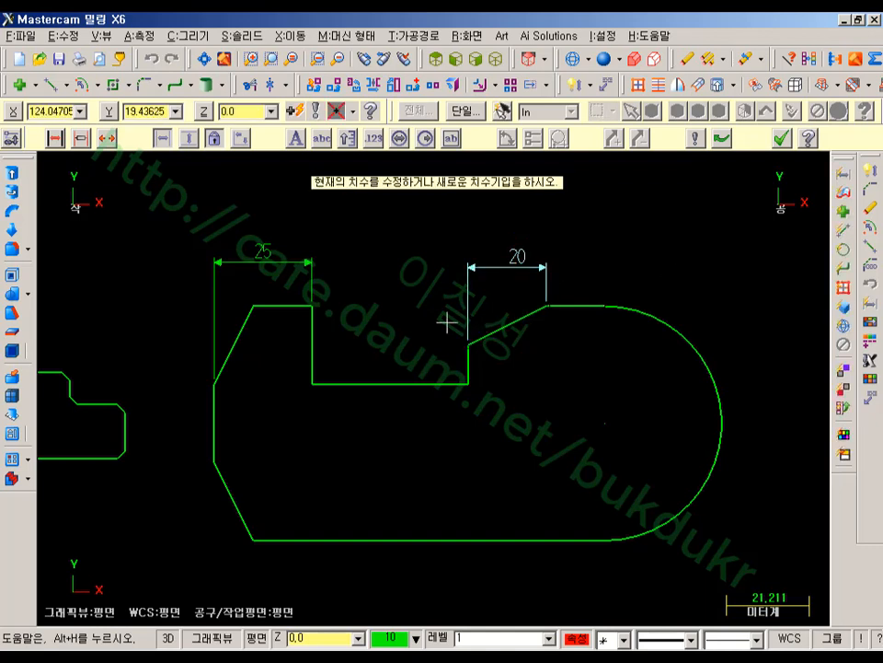
- Dimension the notch's depth beside its left wall and its width below the notch floor
{"action": "left_click", "coordinate": [314, 327]}
{"action": "left_click", "coordinate": [331, 333]}
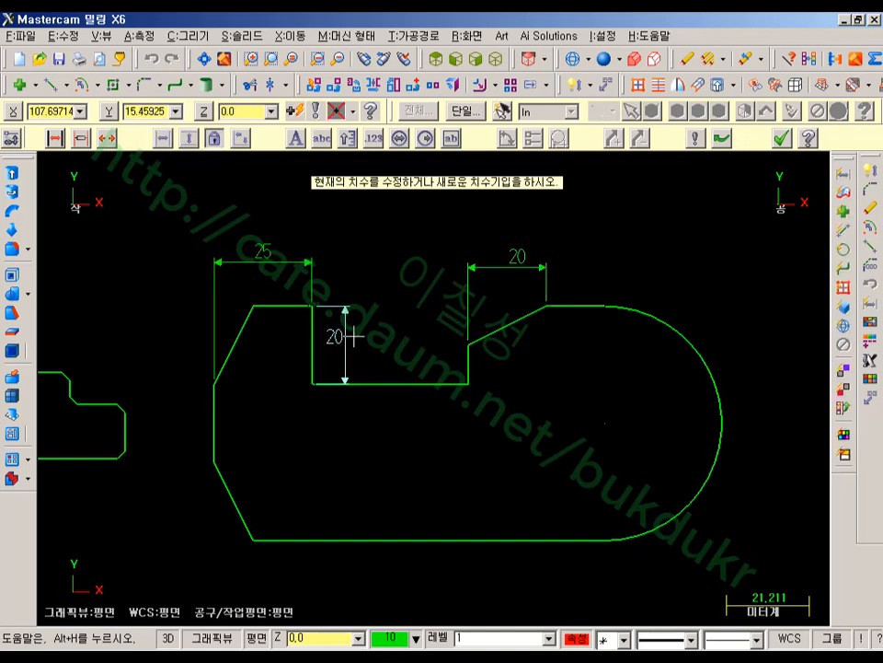
{"action": "left_click", "coordinate": [410, 383]}
{"action": "left_click", "coordinate": [390, 421]}
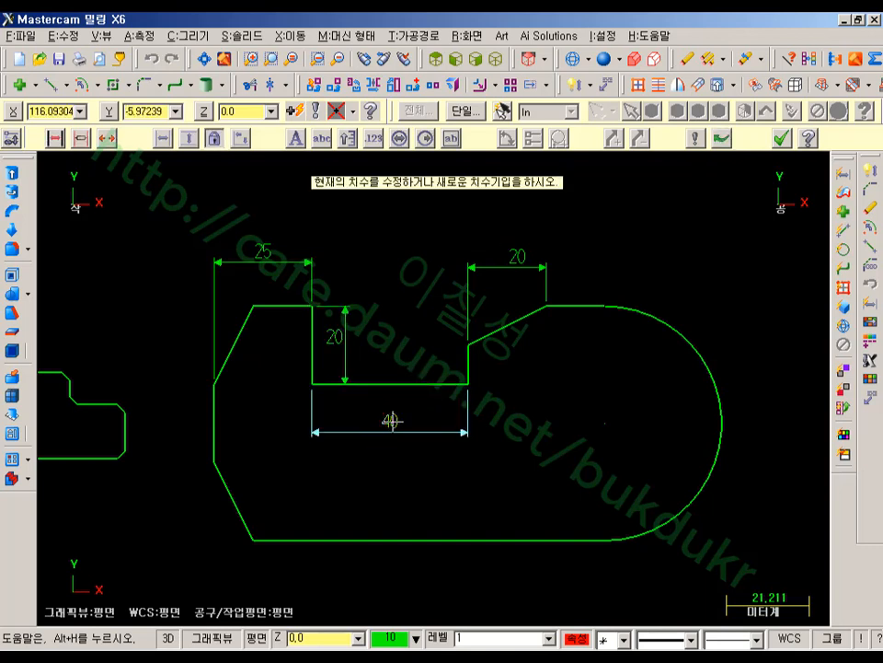
- Add a vertical dimension to the notch's chamfer, and horizontal and vertical dimensions to the outline's upper left chamfer
{"action": "left_click", "coordinate": [530, 311]}
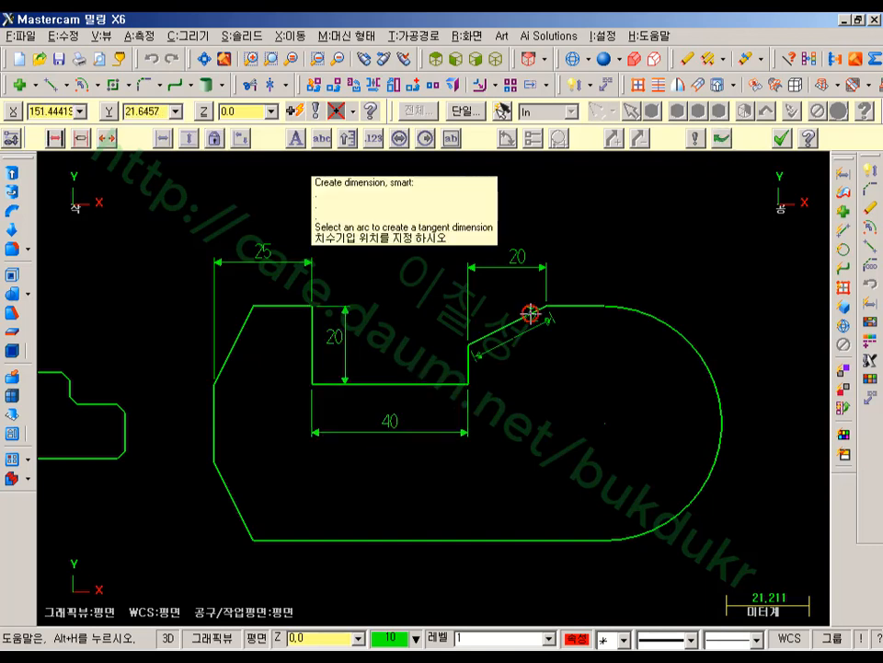
{"action": "left_click", "coordinate": [428, 321]}
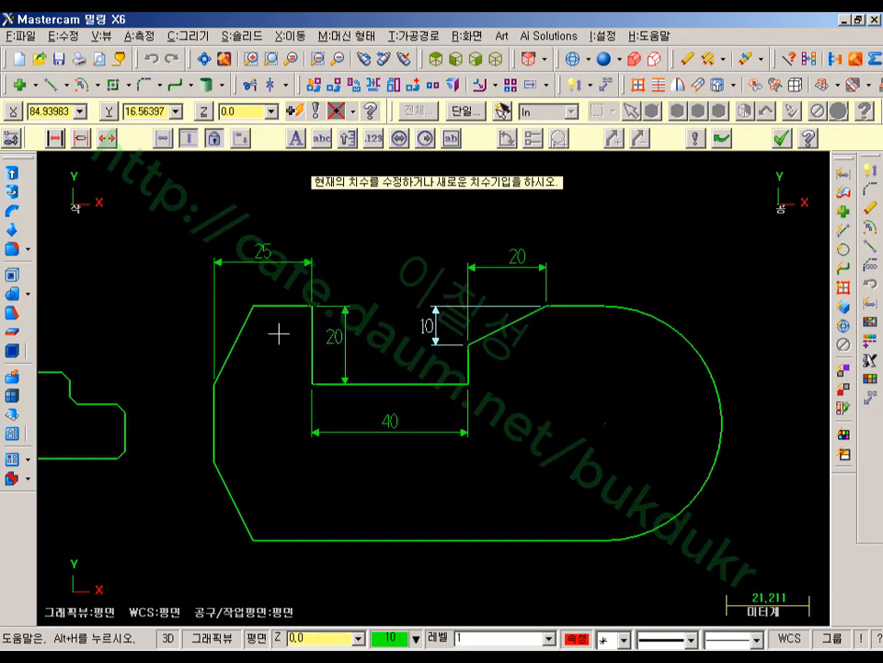
{"action": "left_click", "coordinate": [230, 356]}
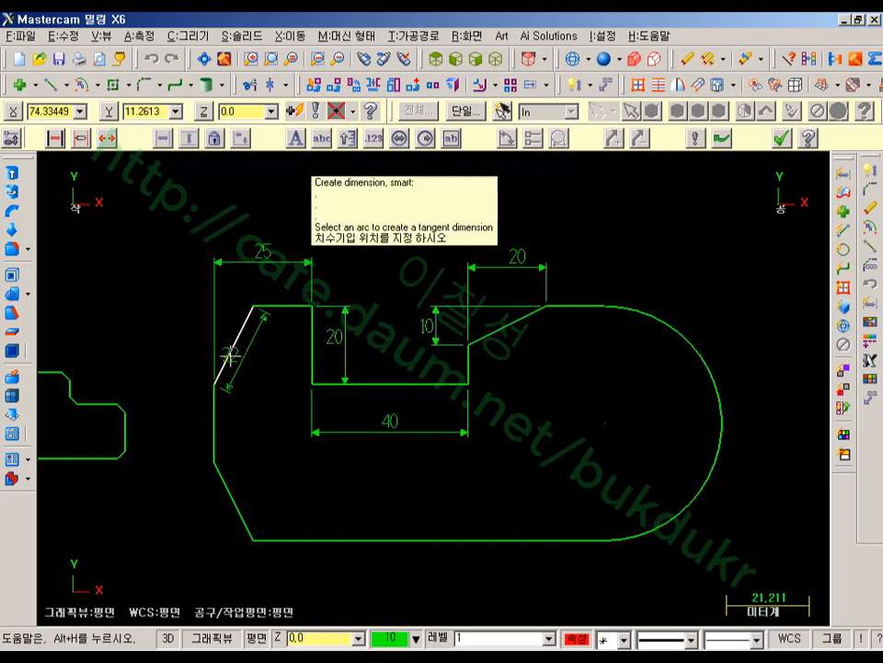
{"action": "left_click", "coordinate": [238, 280]}
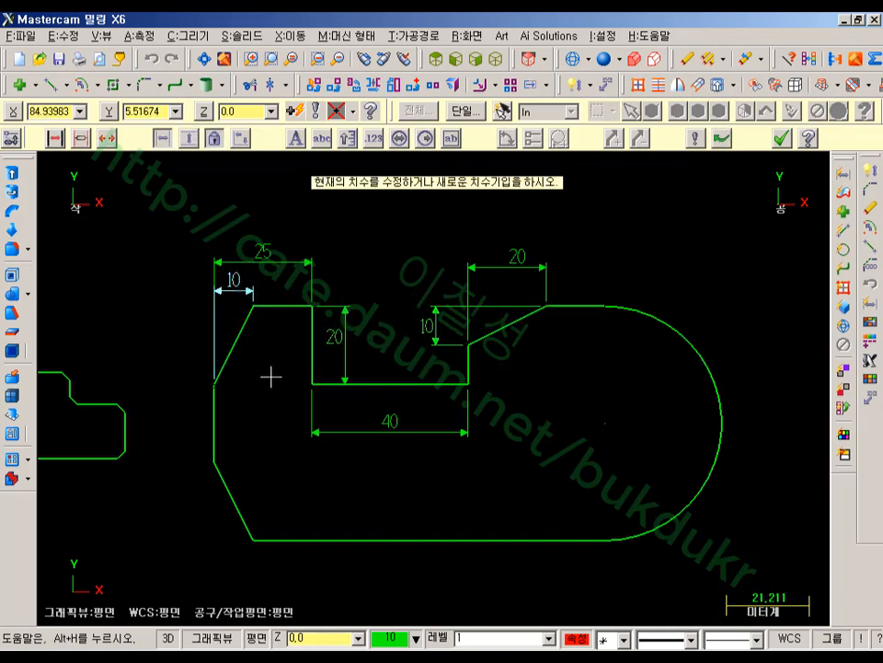
{"action": "left_click", "coordinate": [223, 369]}
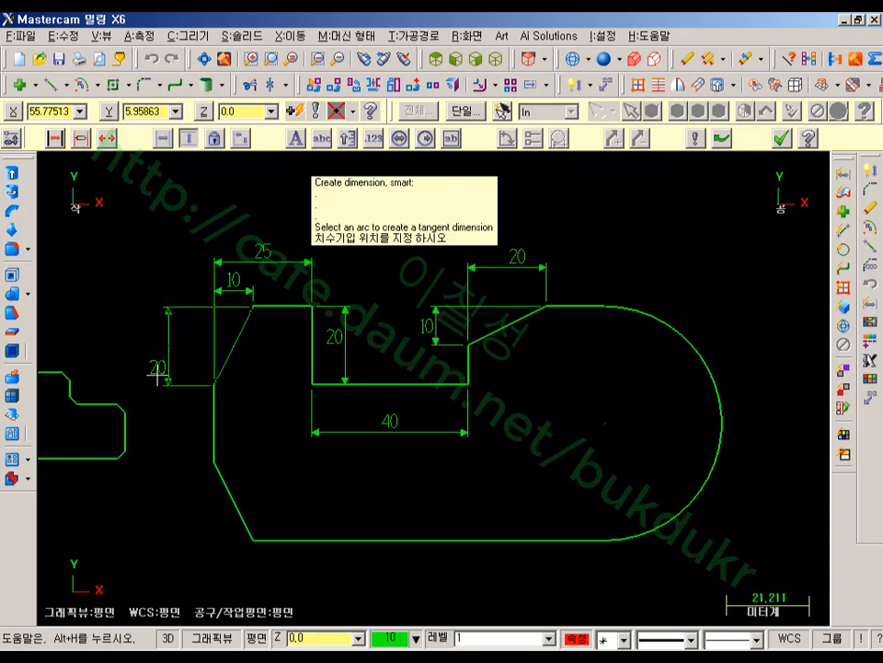
{"action": "left_click", "coordinate": [156, 362]}
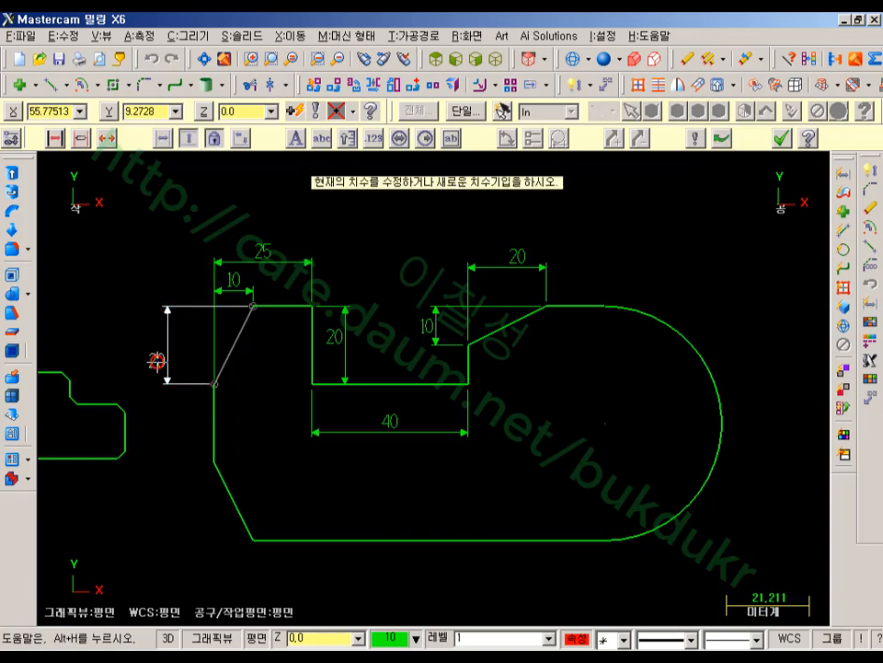
- Dimension the lower left chamfer's height left of the outline and its width below the bottom edge
{"action": "left_click", "coordinate": [247, 527]}
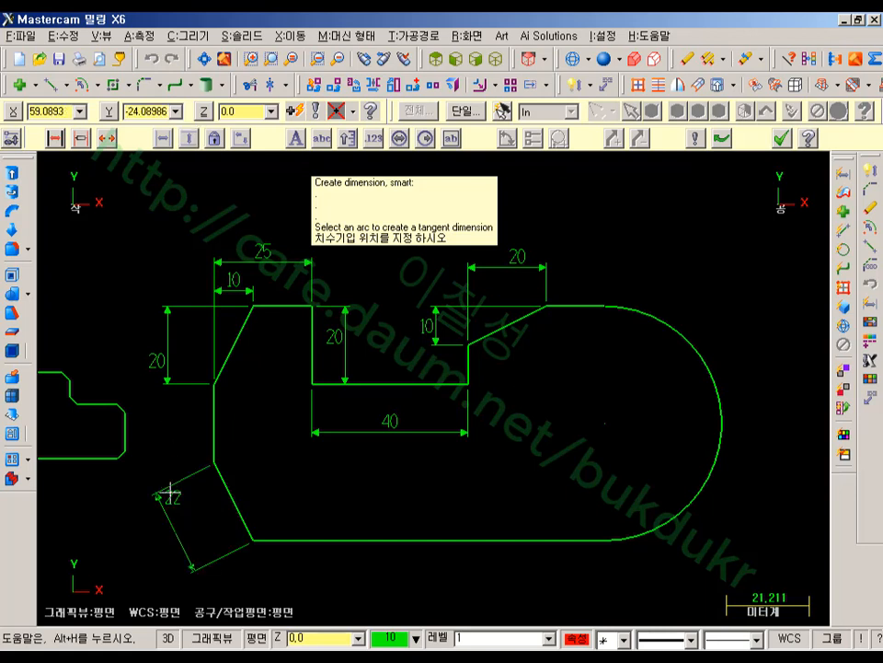
{"action": "left_click", "coordinate": [175, 424]}
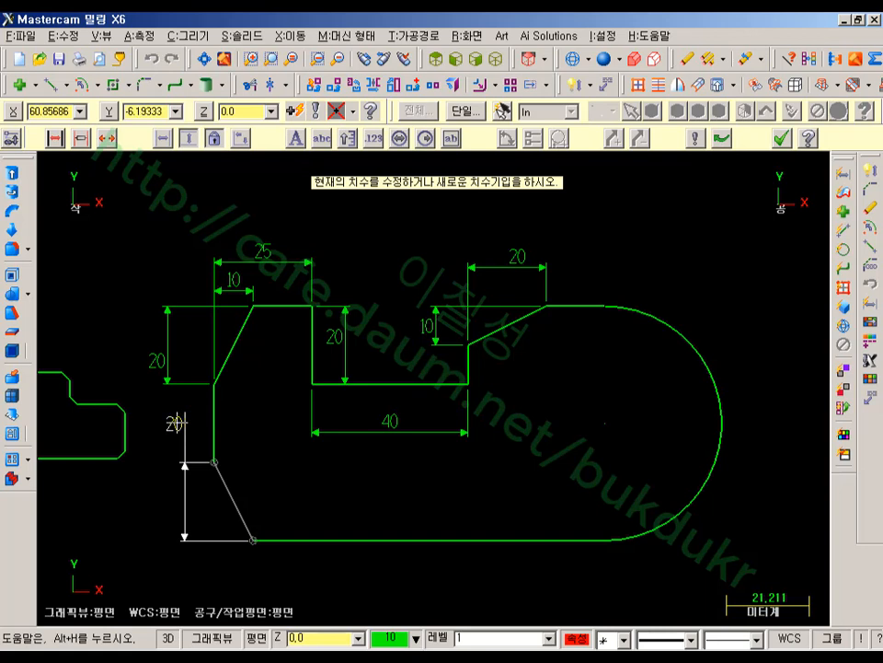
{"action": "left_click", "coordinate": [175, 423]}
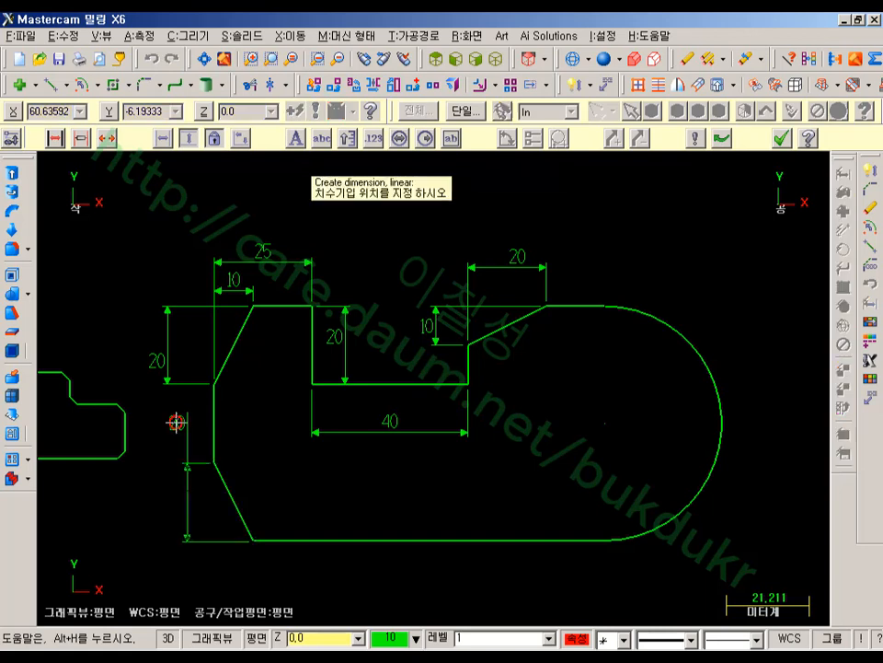
{"action": "left_click", "coordinate": [171, 502]}
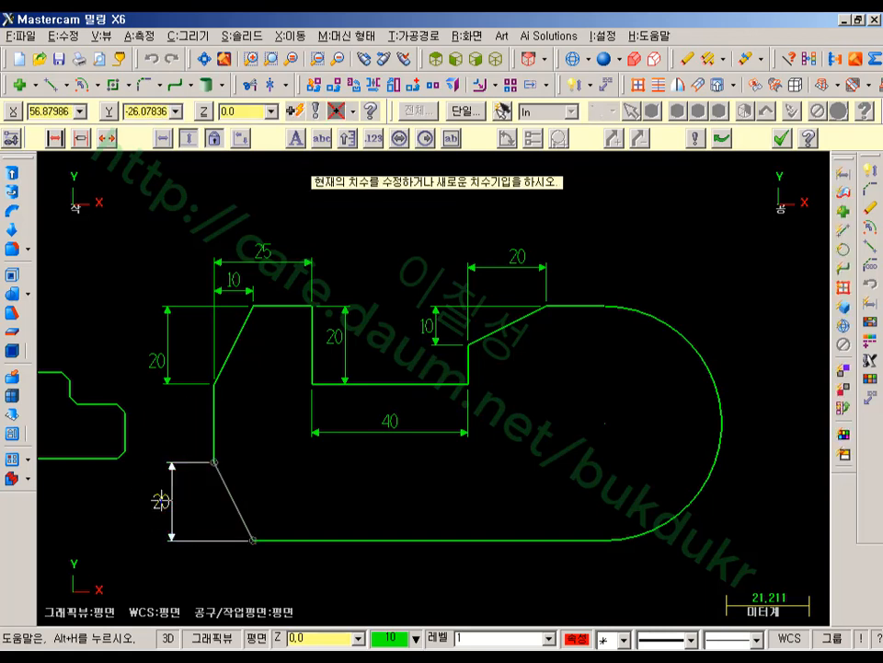
{"action": "left_click", "coordinate": [251, 506]}
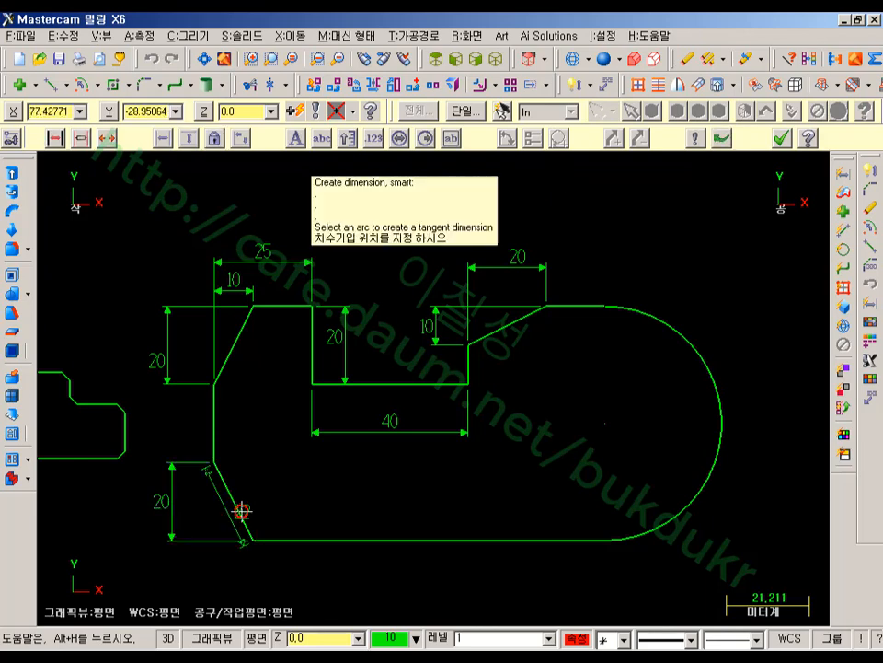
{"action": "left_click", "coordinate": [235, 573]}
- Add a horizontal dimension below the profile from the left edge to the bottom end of the arc
{"action": "scroll", "coordinate": [407, 345], "scroll_direction": "down", "scroll_amount": 1}
{"action": "middle_click_drag", "start_coordinate": [406, 345], "coordinate": [405, 300]}
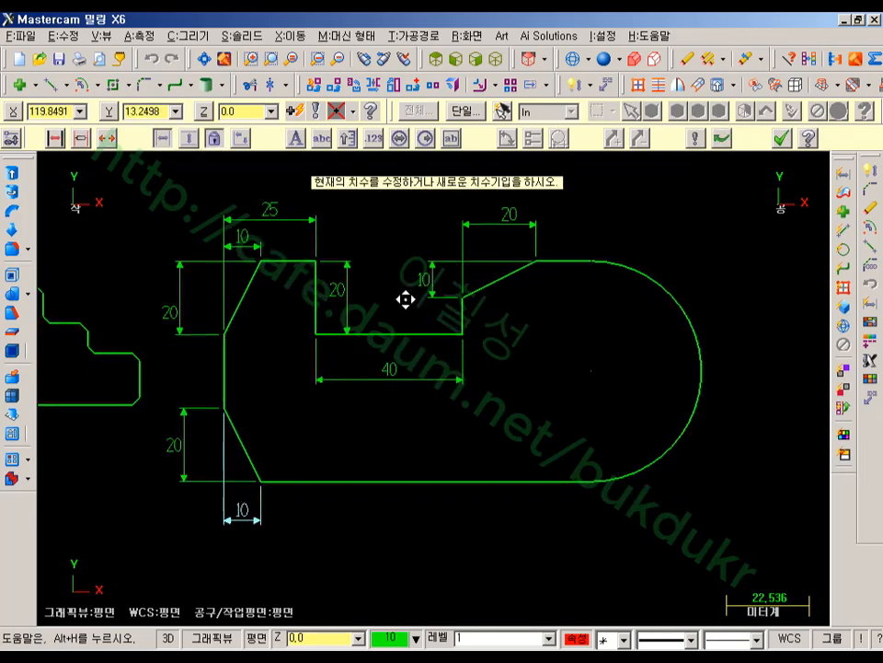
{"action": "left_click", "coordinate": [224, 395]}
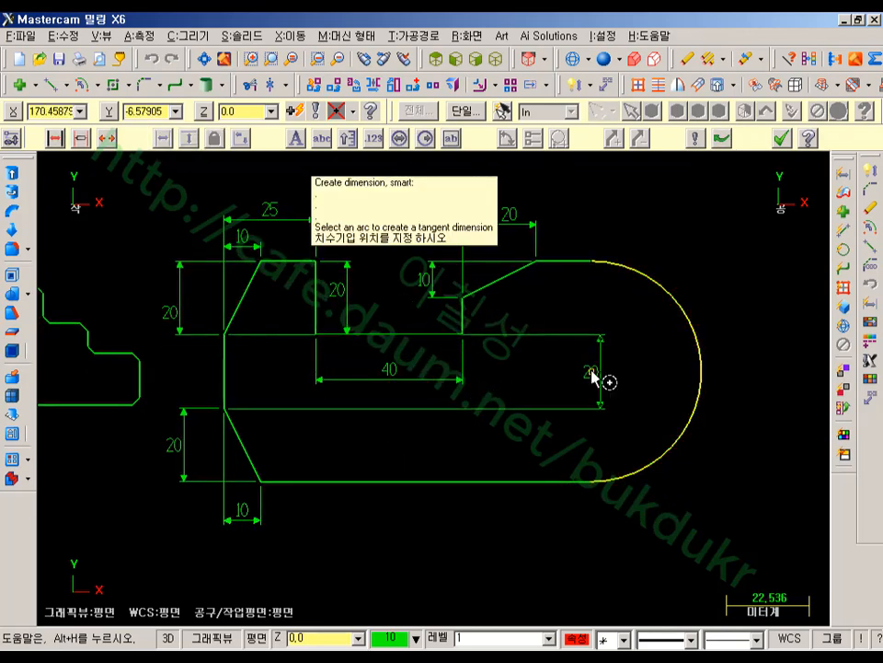
{"action": "left_click", "coordinate": [592, 484]}
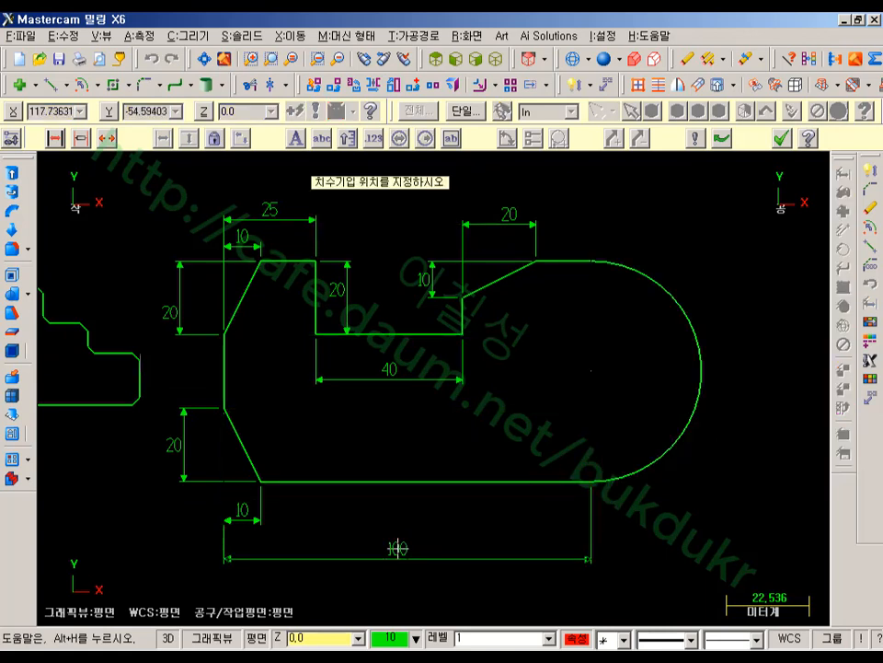
{"action": "left_click", "coordinate": [405, 550]}
- Add a radius dimension inside the right-hand arc and finish smart dimensioning
{"action": "left_click", "coordinate": [678, 306]}
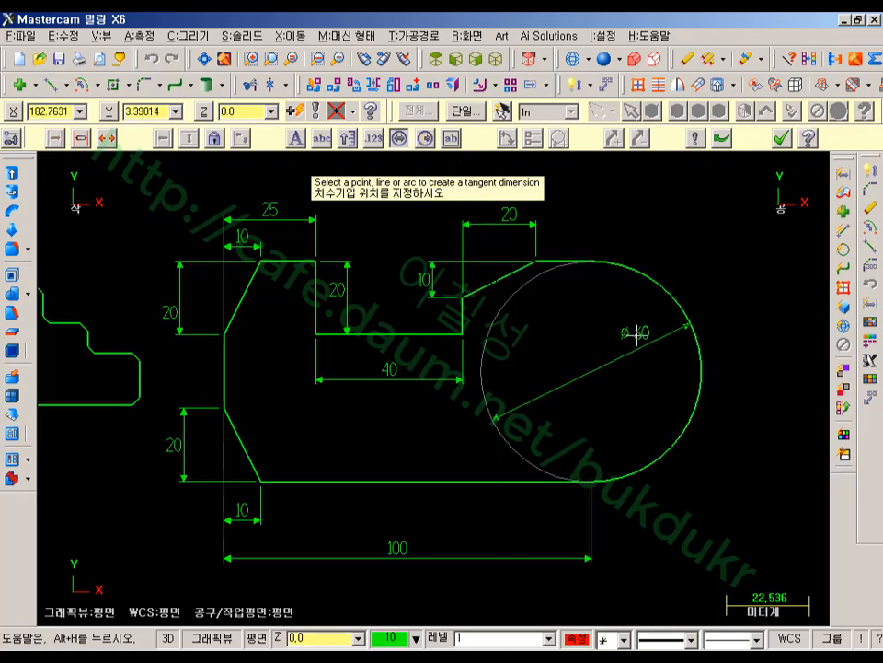
{"action": "key", "text": "r"}
{"action": "left_click", "coordinate": [630, 332]}
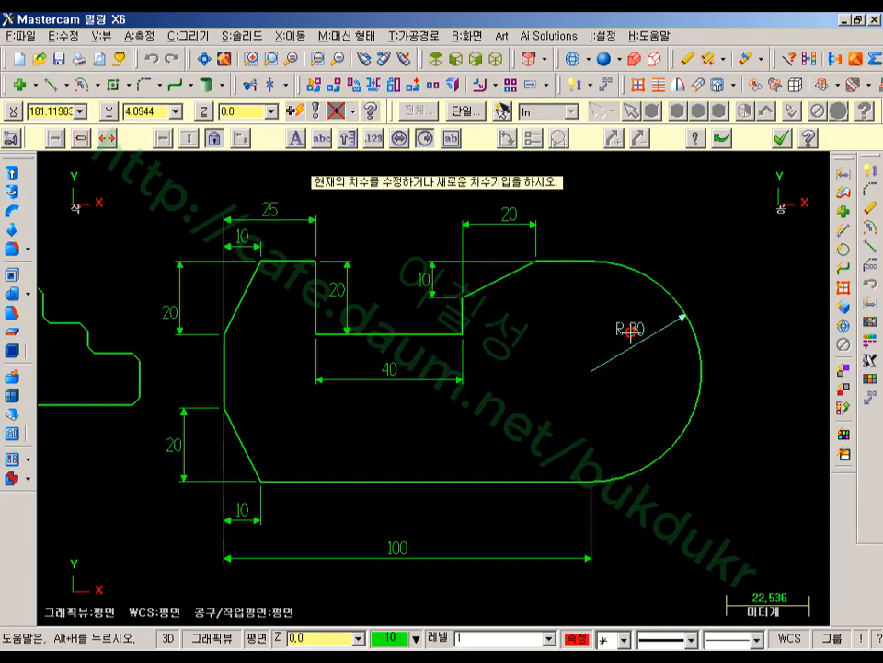
{"action": "left_click", "coordinate": [780, 140]}
- Try to apply the entity attribute manager's settings to the current file
{"action": "scroll", "coordinate": [589, 364], "scroll_direction": "up", "scroll_amount": 2}
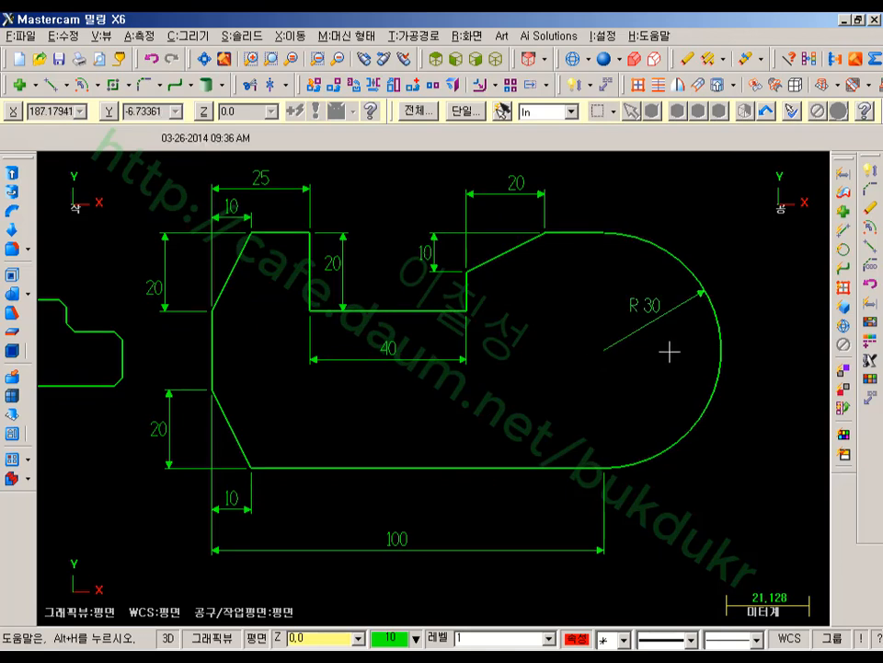
{"action": "left_click", "coordinate": [577, 638]}
{"action": "left_click", "coordinate": [135, 562]}
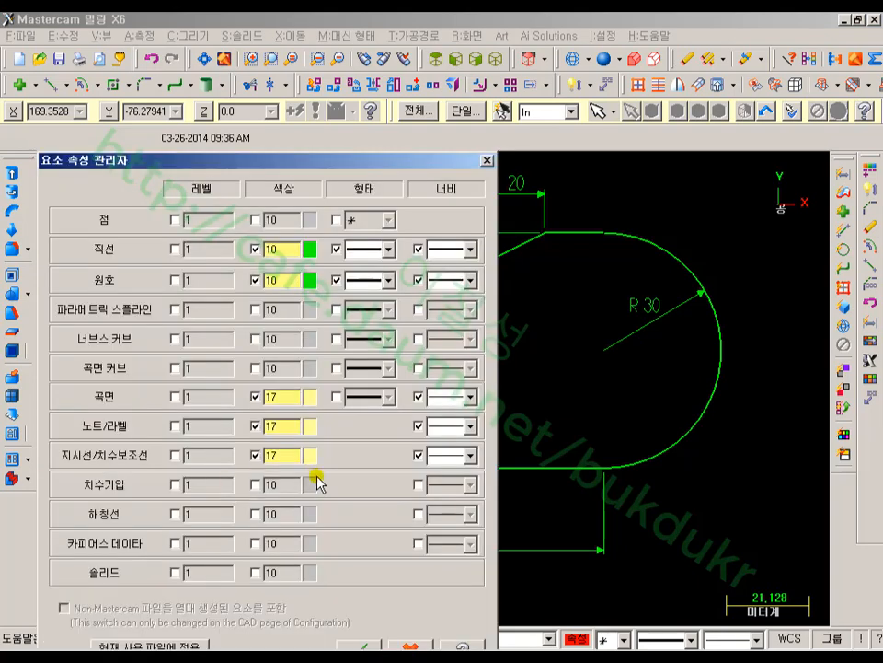
{"action": "left_click_drag", "start_coordinate": [317, 164], "coordinate": [402, 73]}
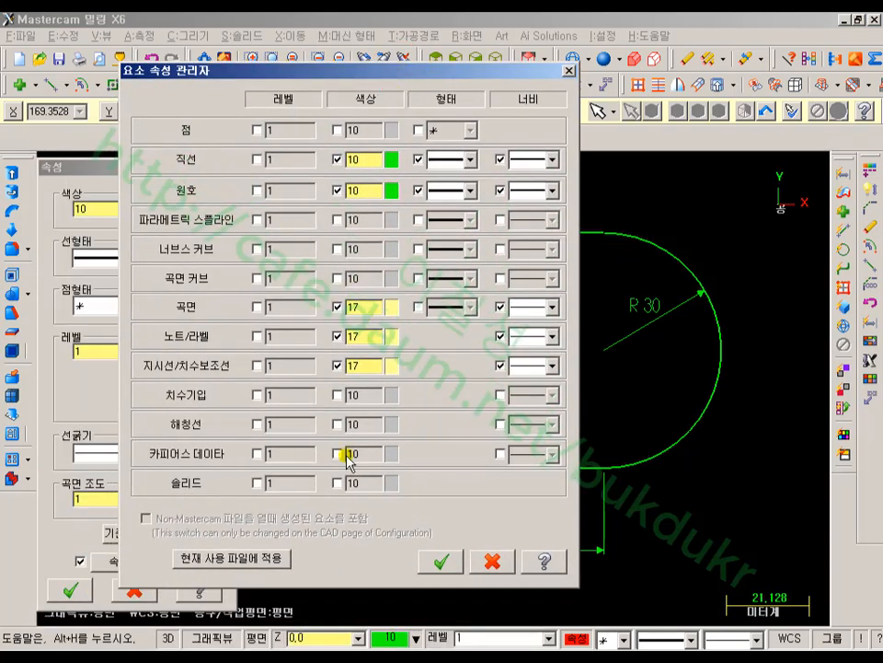
{"action": "left_click", "coordinate": [265, 560]}
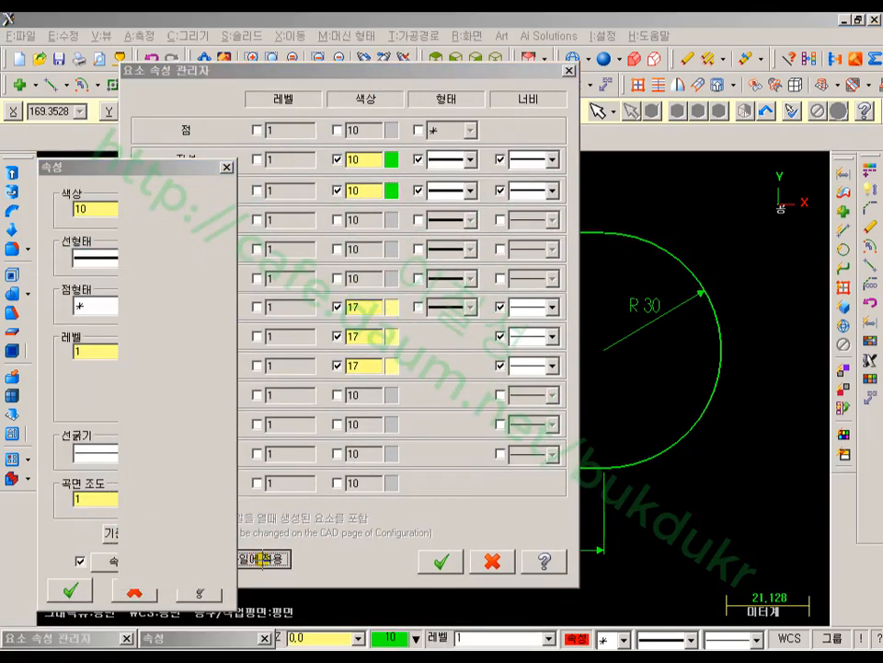
{"action": "left_click", "coordinate": [492, 561]}
{"action": "left_click", "coordinate": [136, 592]}
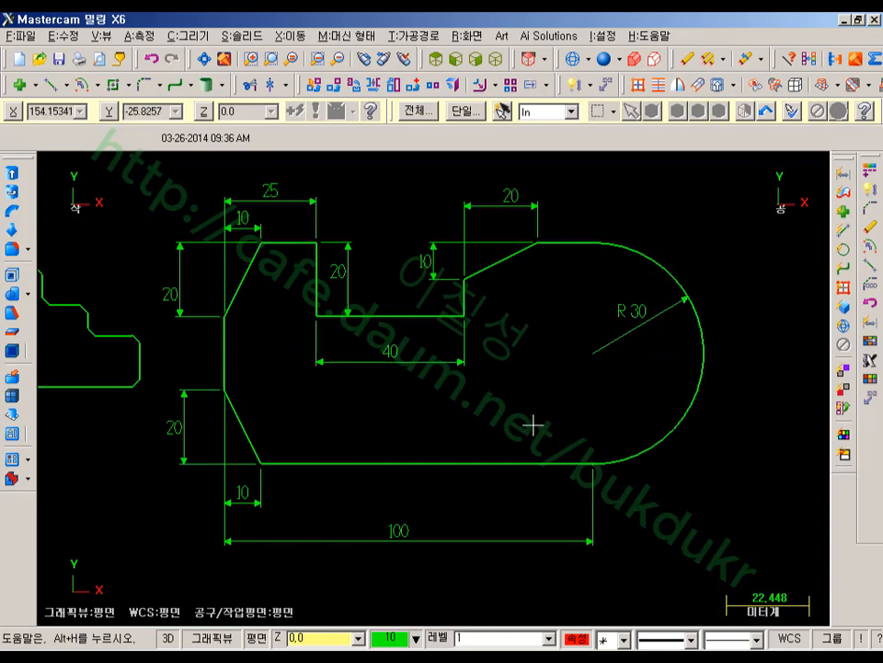
- Select all the dimensions and change their color to number 50, light pink
{"action": "left_click", "coordinate": [847, 174]}
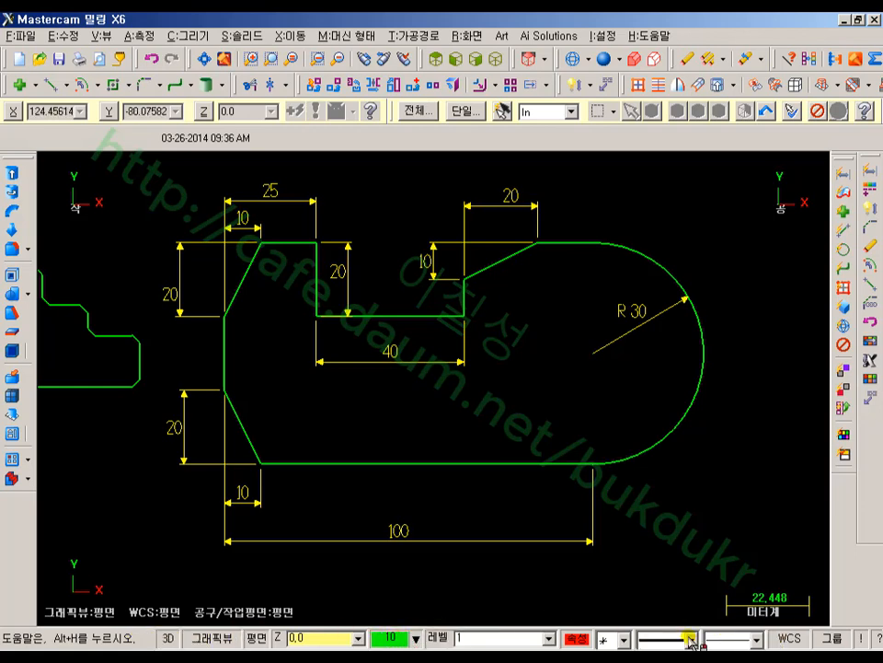
{"action": "left_click", "coordinate": [399, 642]}
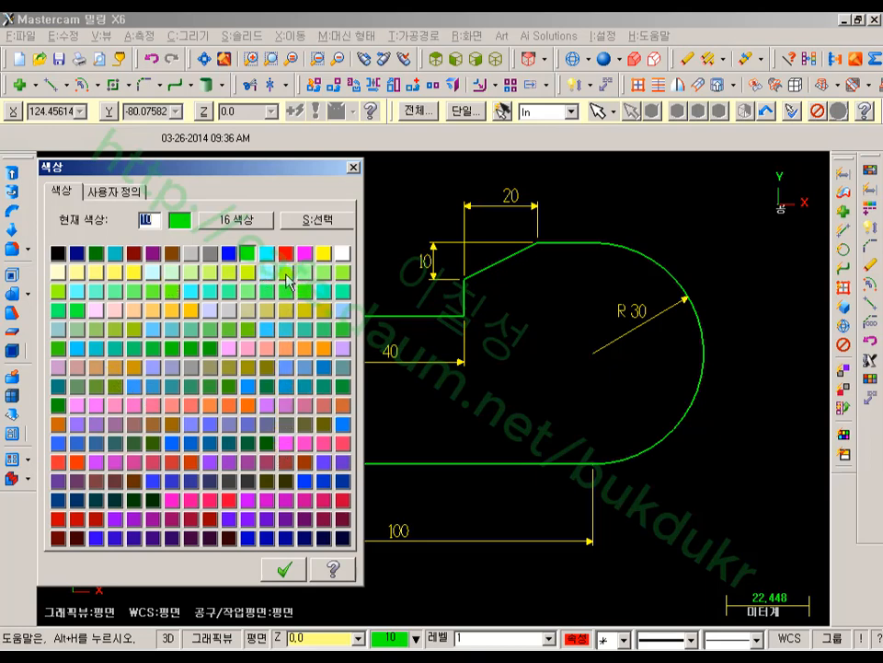
{"action": "left_click", "coordinate": [95, 311]}
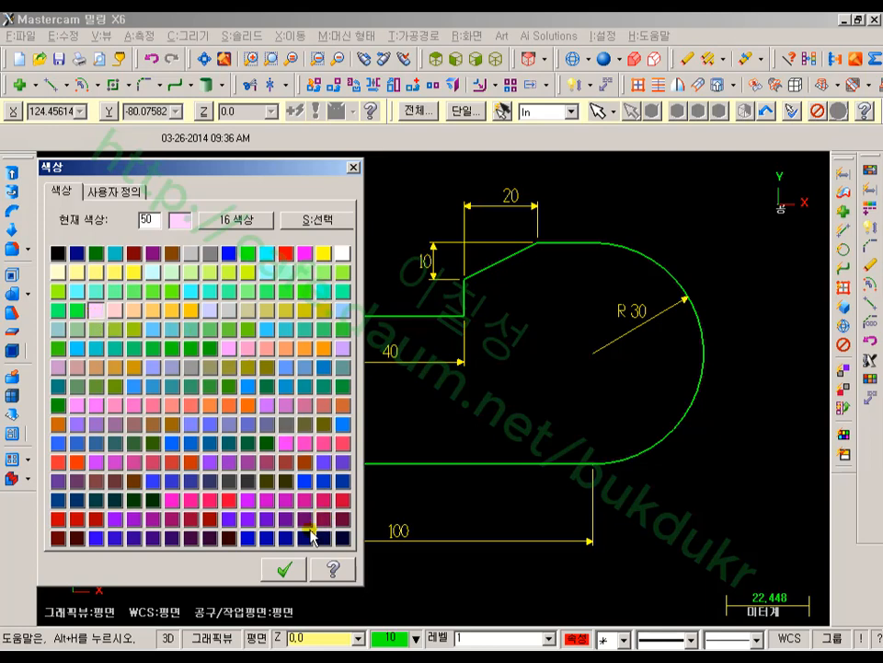
{"action": "left_click", "coordinate": [284, 568]}
- Delete the small stepped profile left of the dimensioned outline and fit the remaining drawing to the view
{"action": "scroll", "coordinate": [150, 334], "scroll_direction": "up", "scroll_amount": 2}
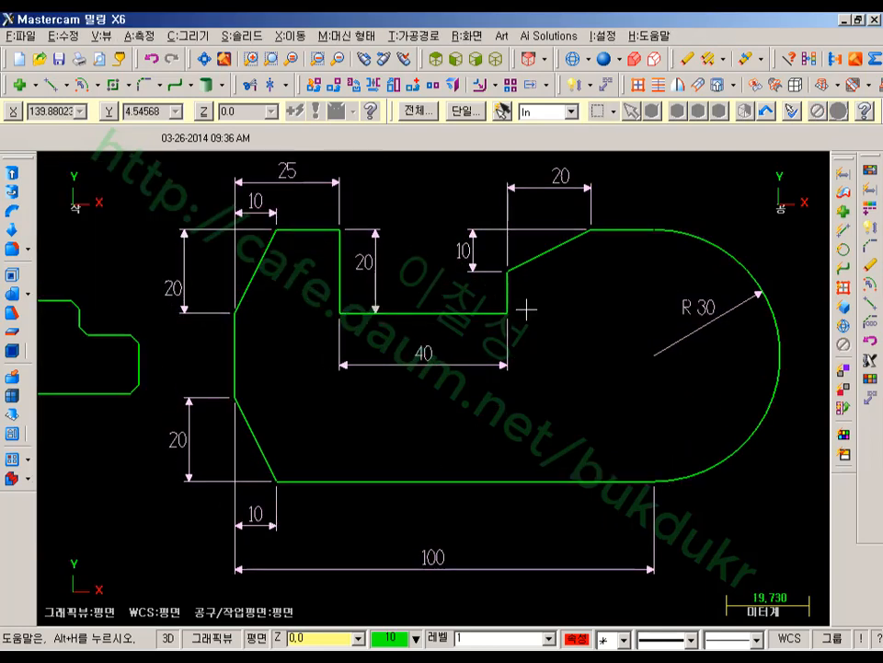
{"action": "scroll", "coordinate": [643, 316], "scroll_direction": "down", "scroll_amount": 1}
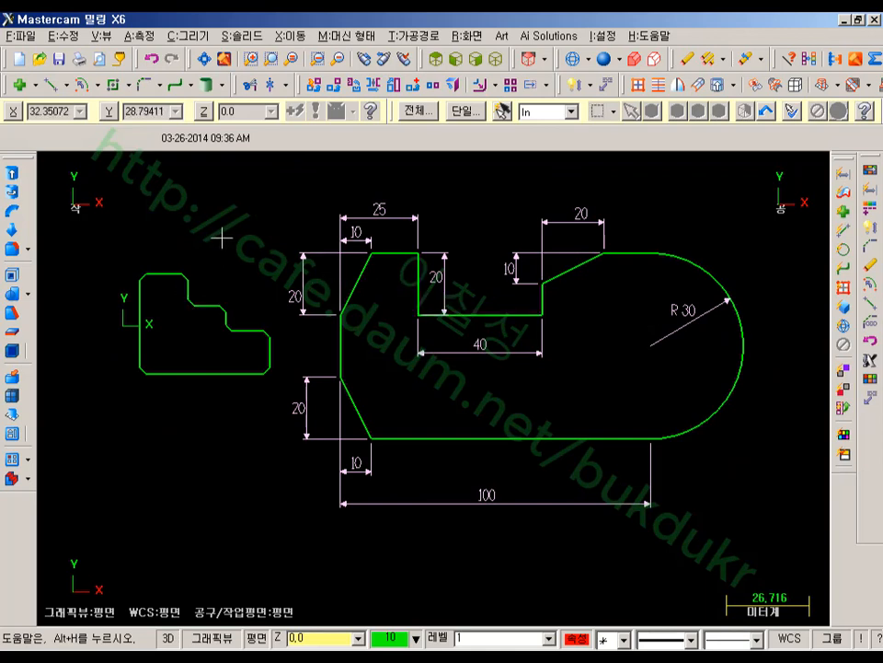
{"action": "left_click", "coordinate": [158, 273]}
{"action": "key", "text": "Delete"}
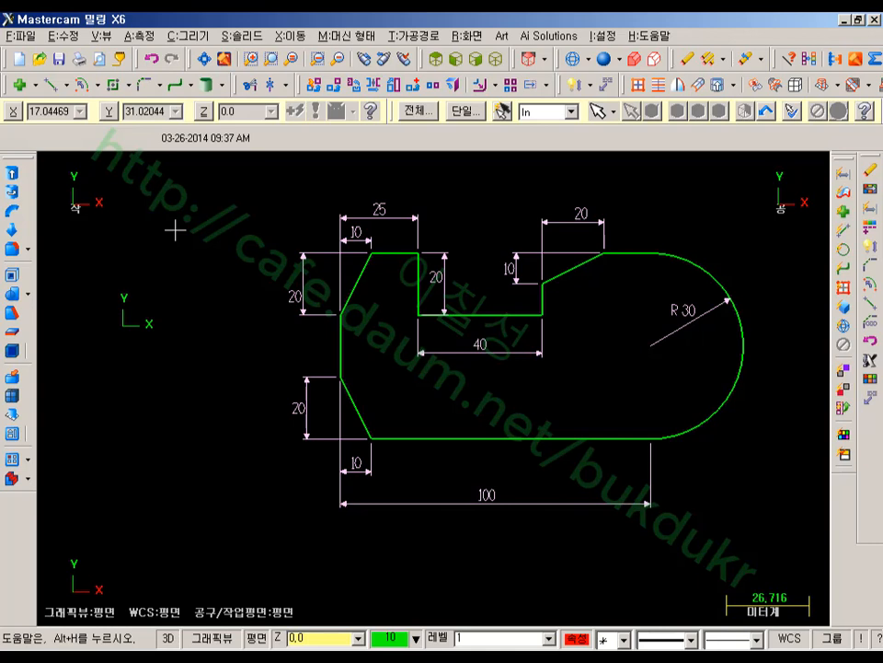
{"action": "key", "text": "alt+F1"}
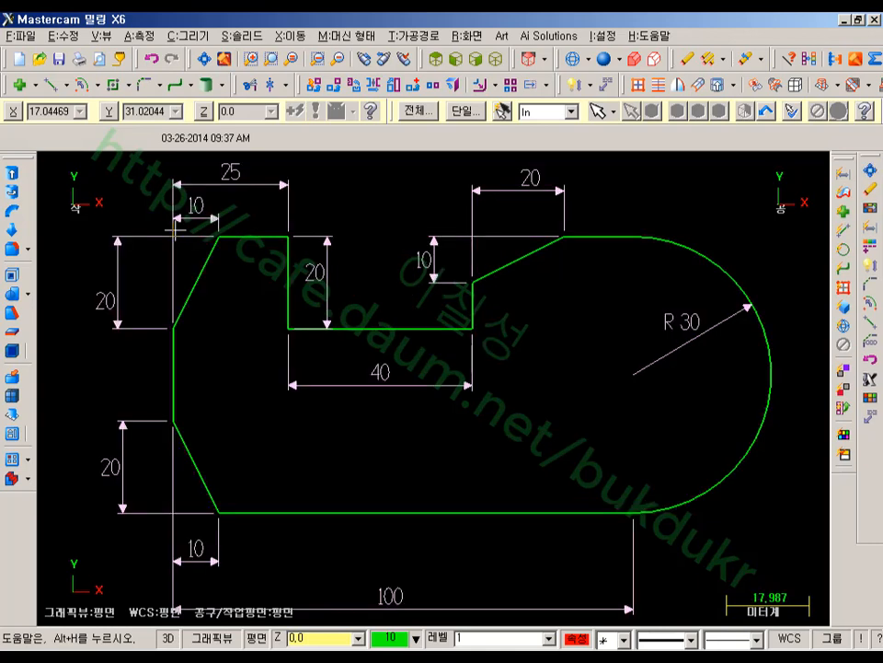